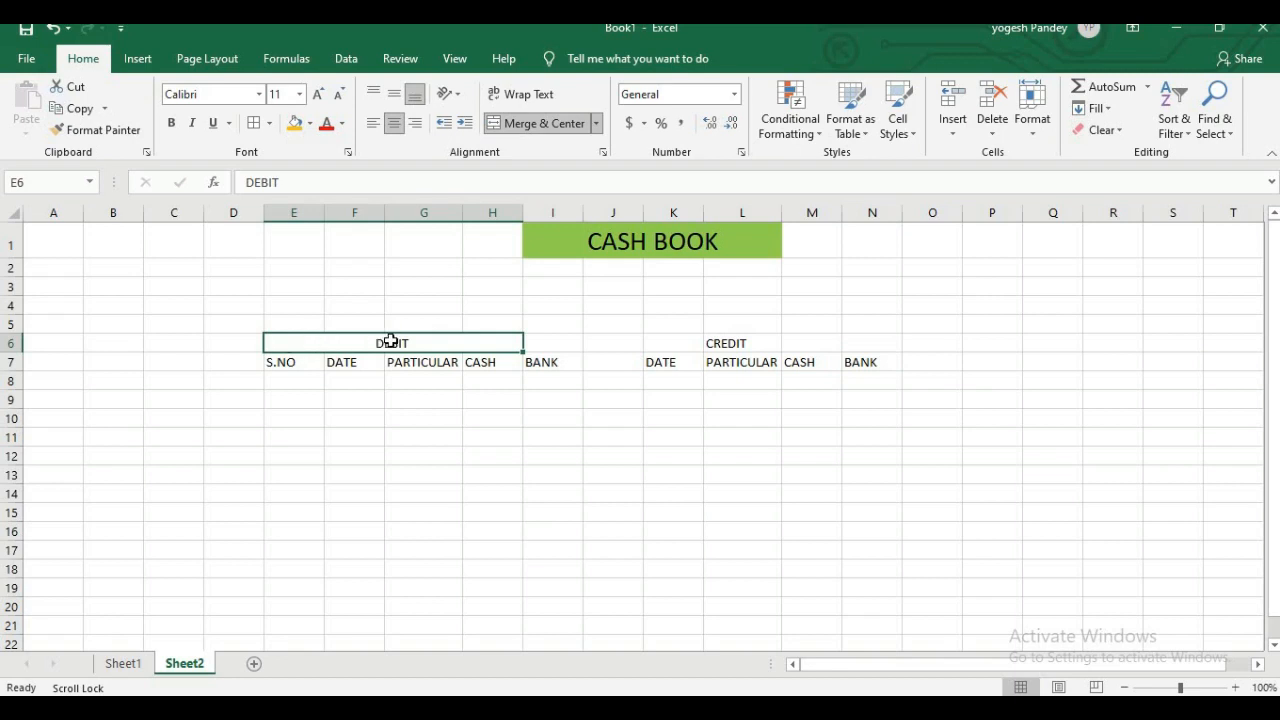
Merge and center the DEBIT heading across E6:I6 and fill it with orange
drag(311, 342, 551, 340)
click(555, 134)
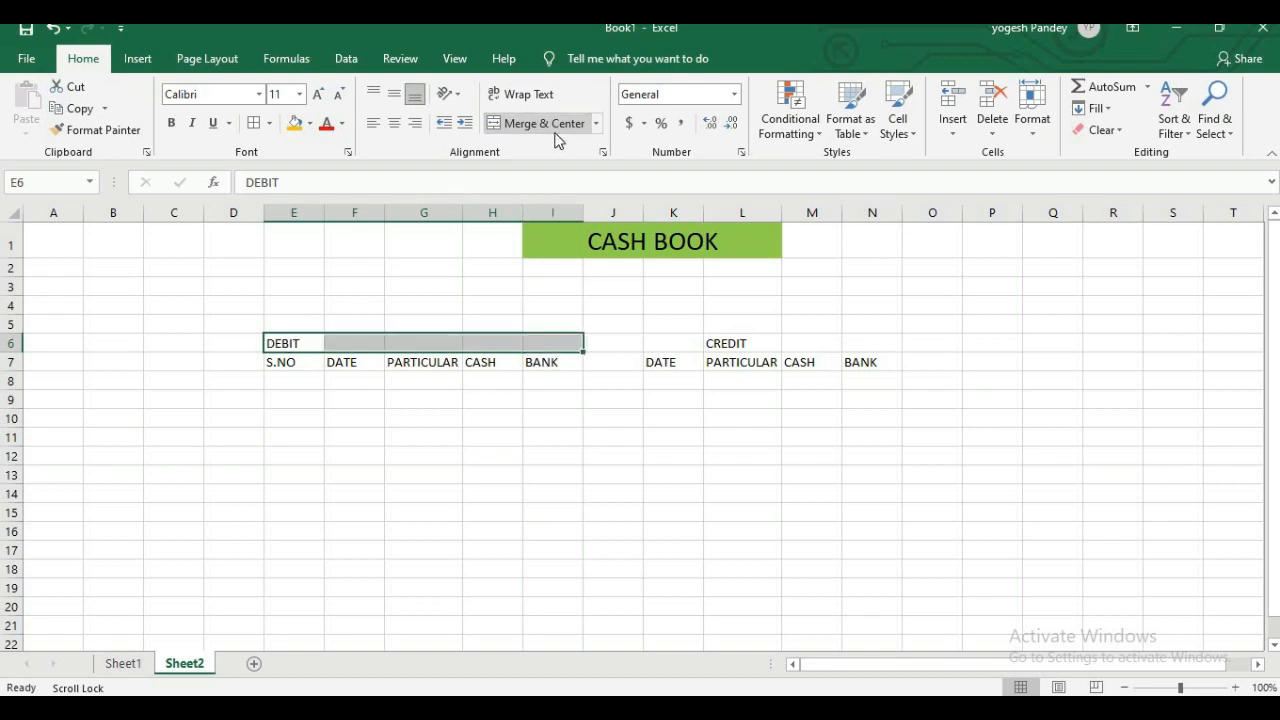
click(555, 134)
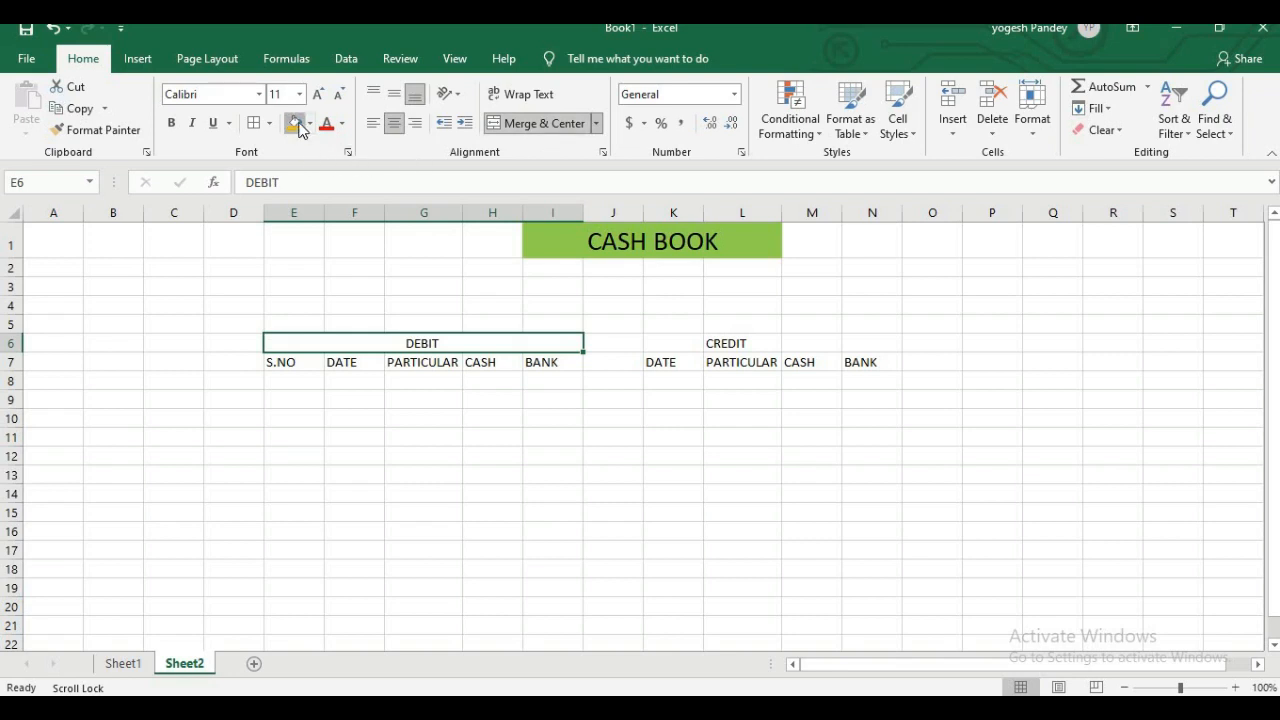
click(298, 127)
Merge and center the CREDIT heading across K6:N6 and fill it with orange
drag(655, 345, 863, 340)
click(560, 131)
click(298, 127)
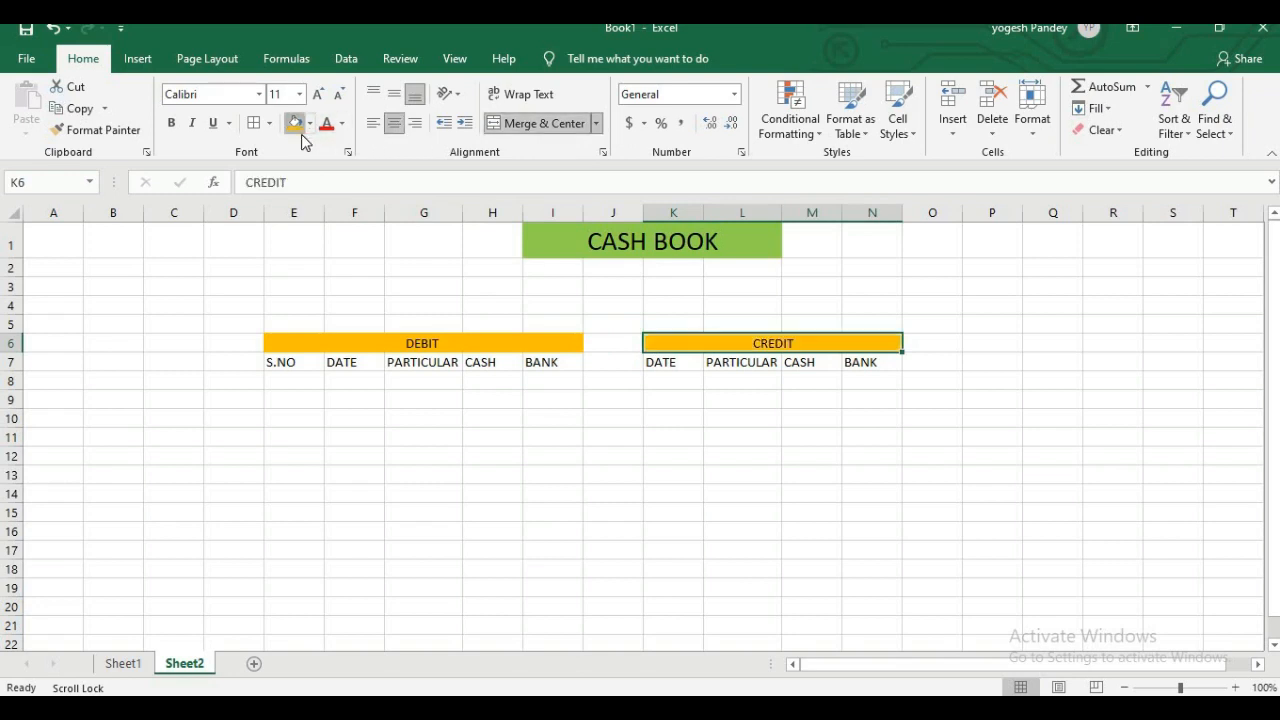
click(366, 526)
click(294, 363)
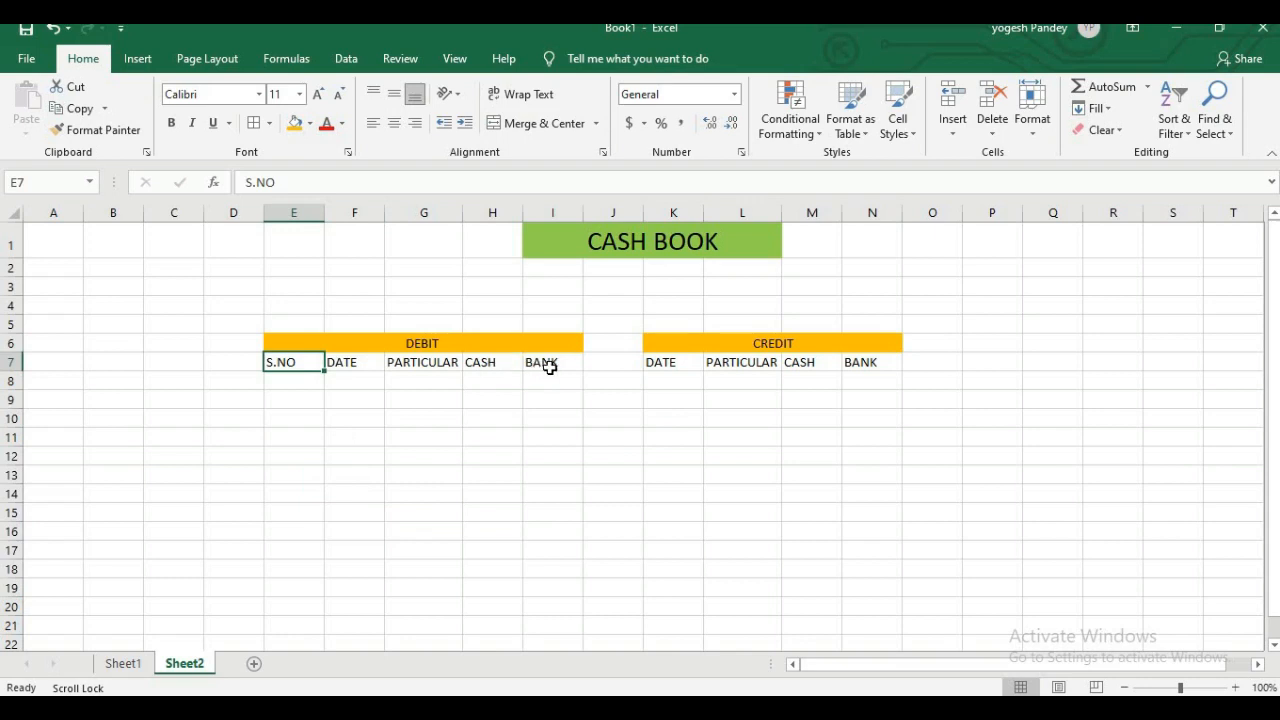
click(694, 362)
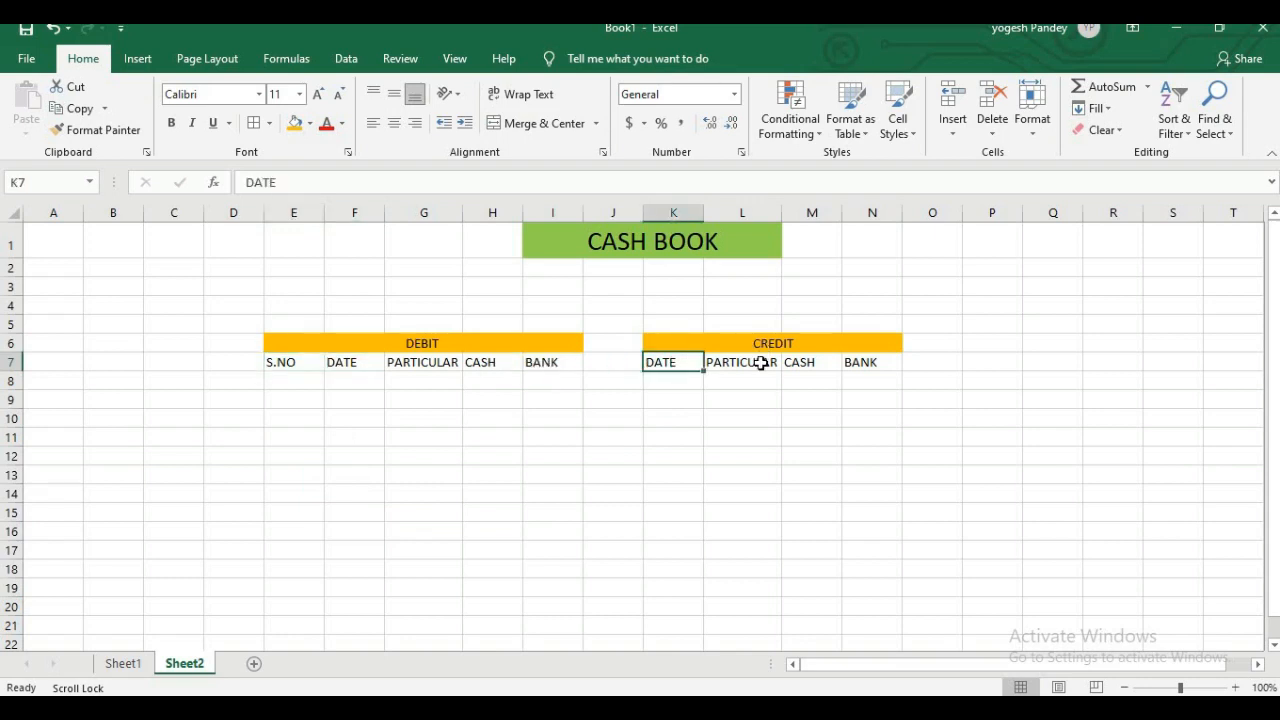
click(768, 363)
click(795, 364)
click(849, 363)
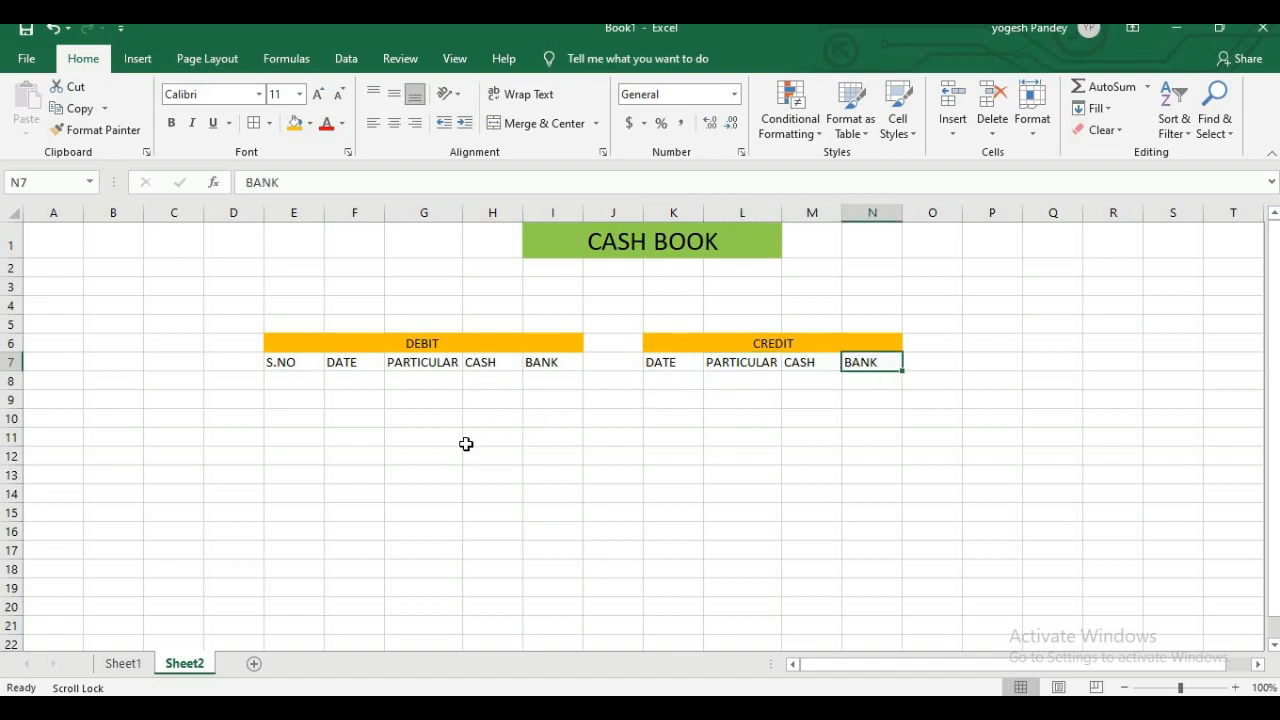
click(312, 366)
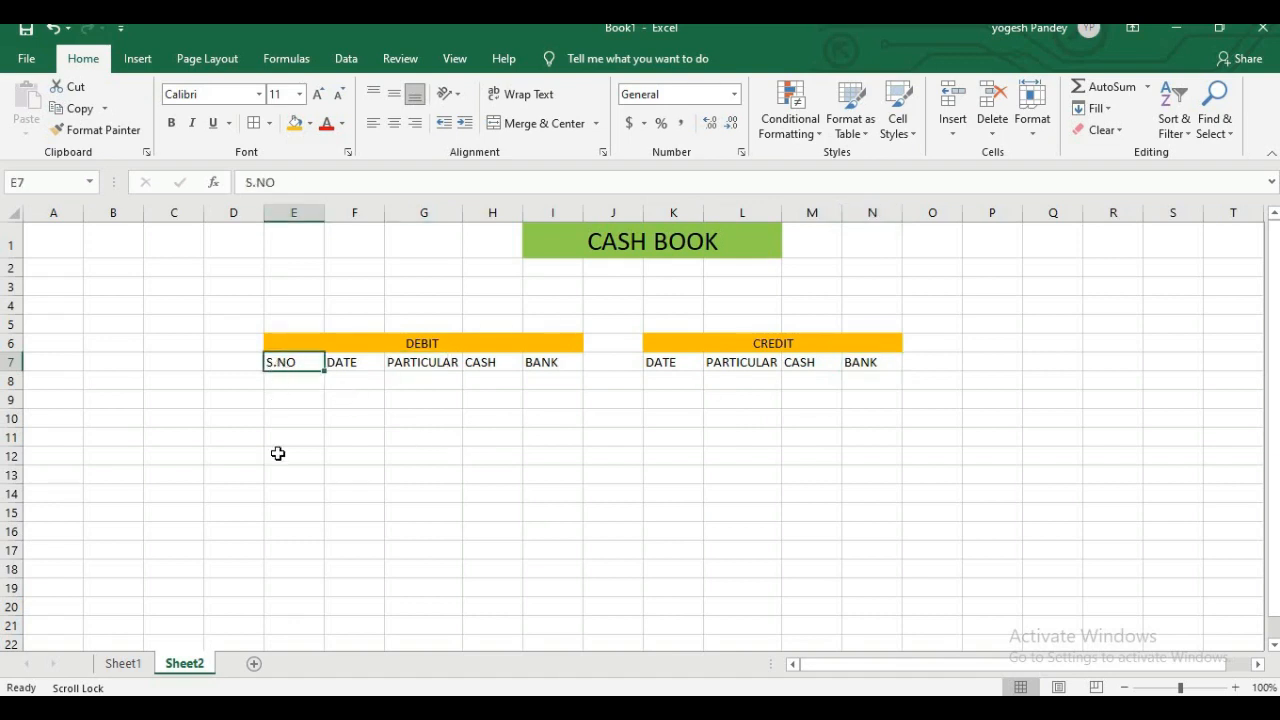
click(138, 59)
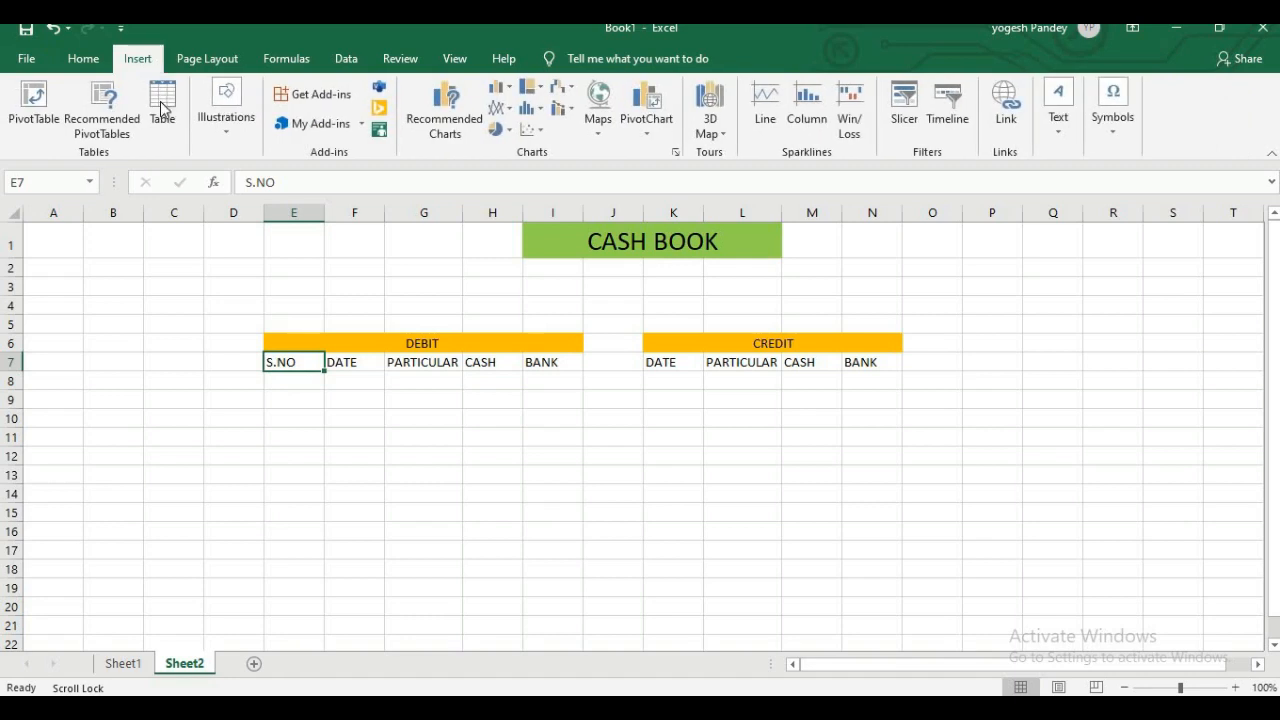
click(162, 104)
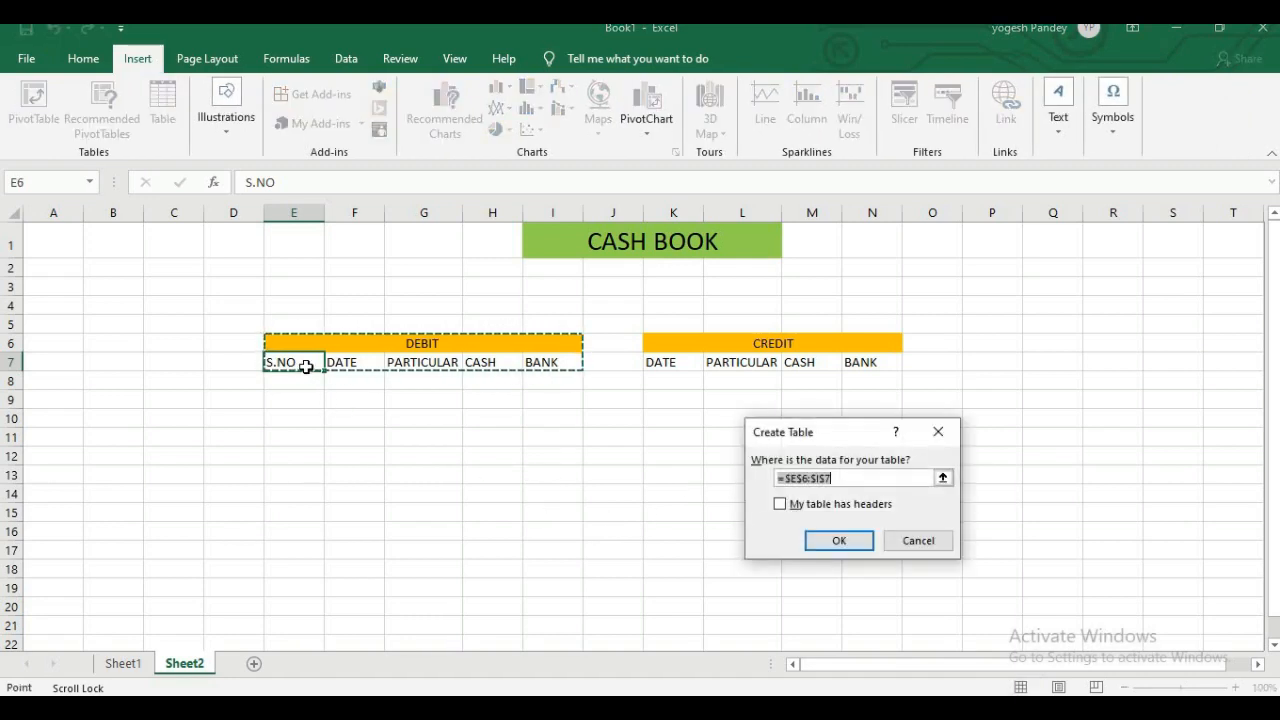
drag(310, 364, 851, 364)
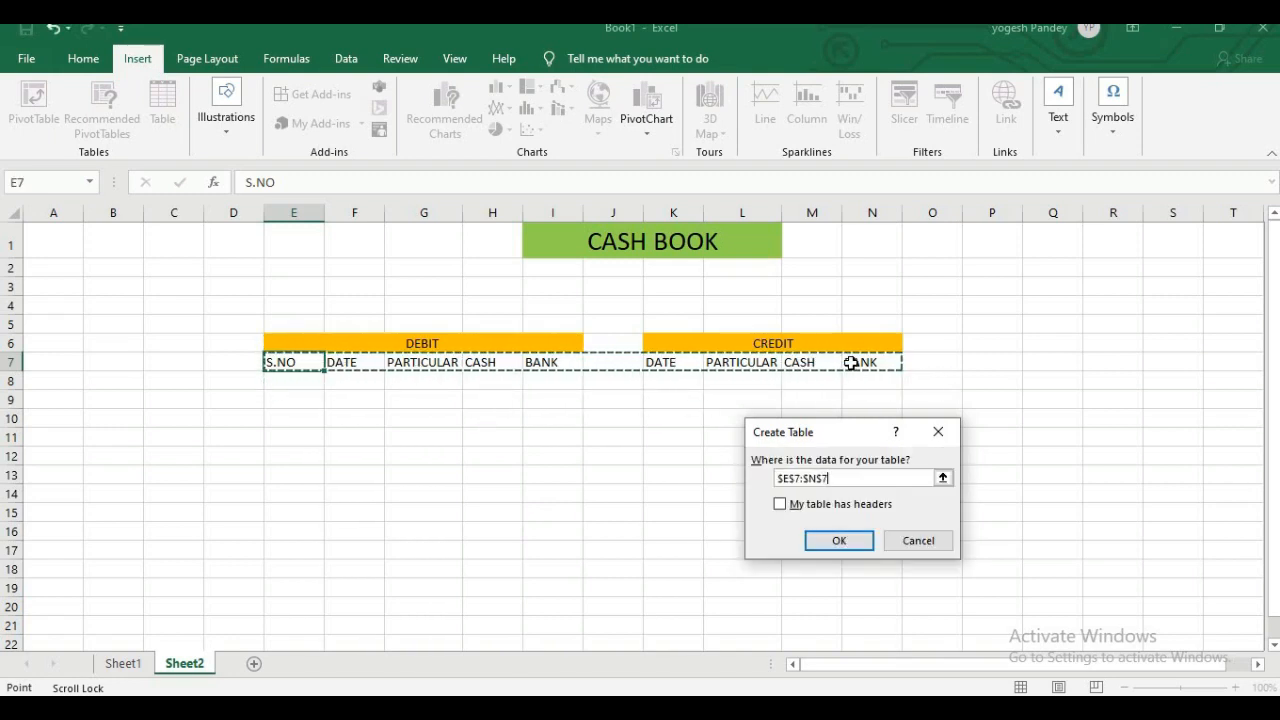
click(890, 542)
click(545, 490)
Create a table from the column headings in E7:N7, marking that the table has headers
drag(285, 362, 858, 362)
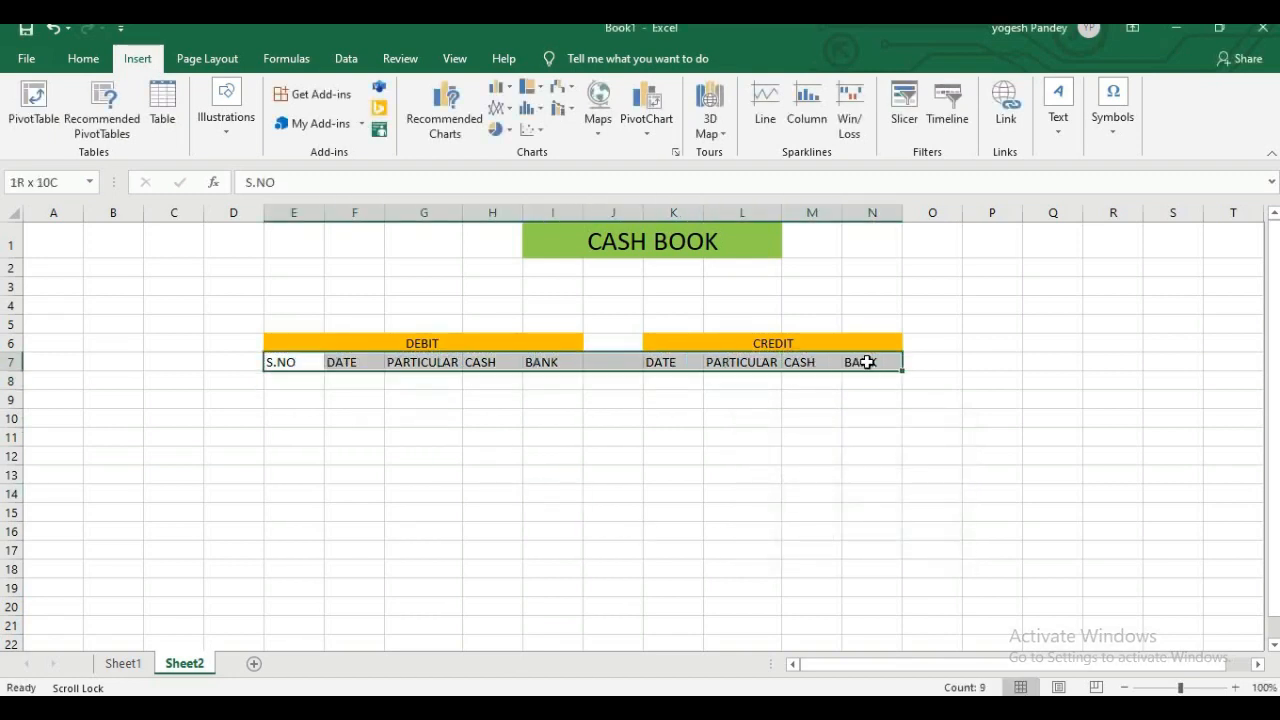
click(172, 133)
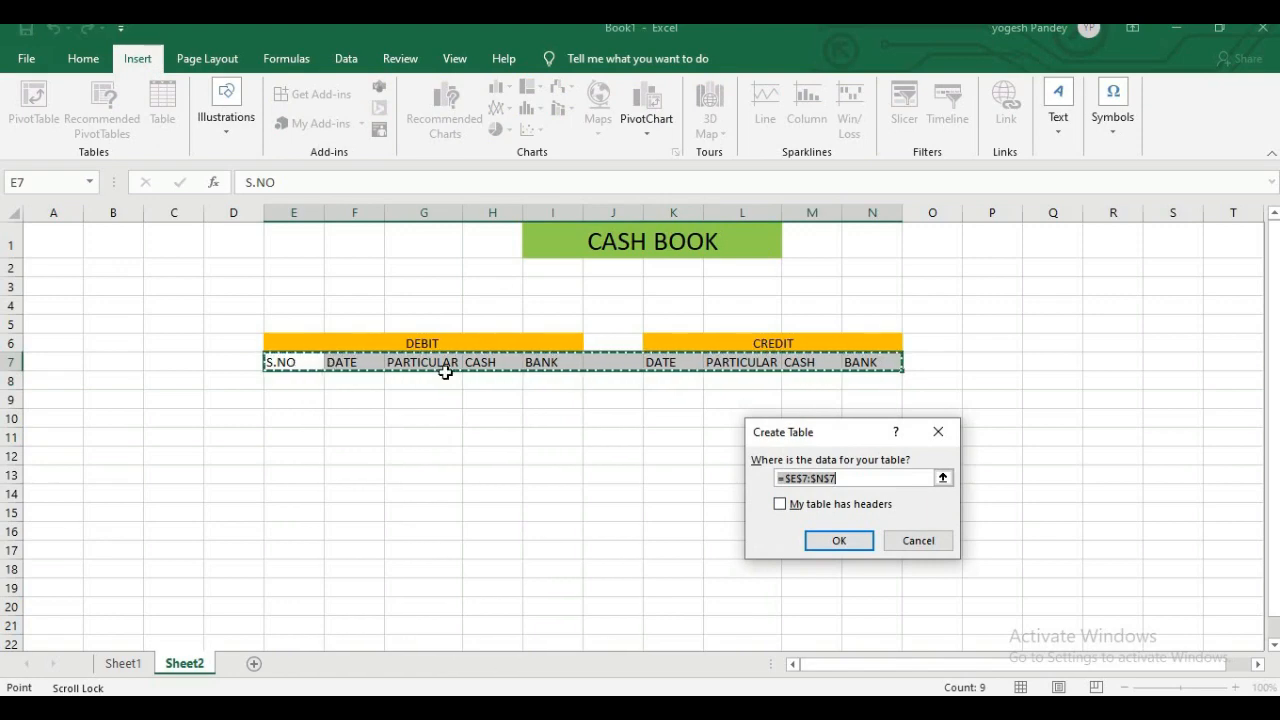
click(780, 505)
click(830, 543)
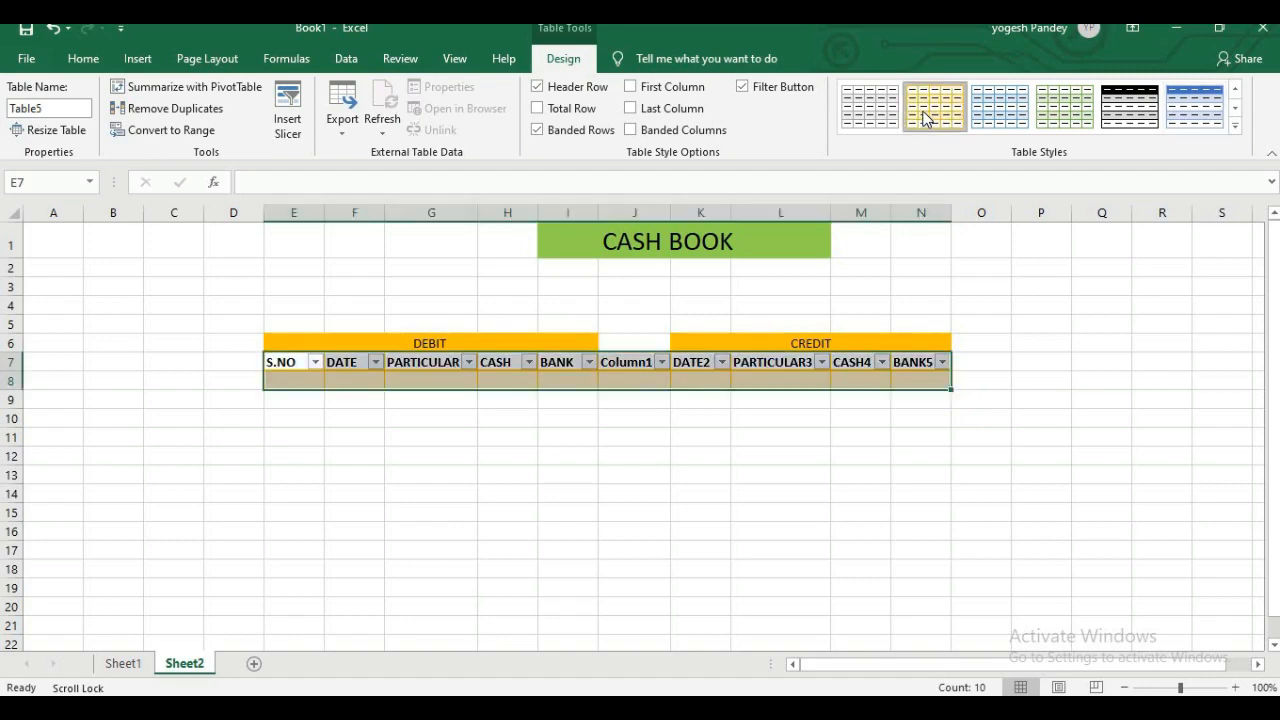
Apply the light blue banded style without vertical lines to the cash book table
click(1235, 126)
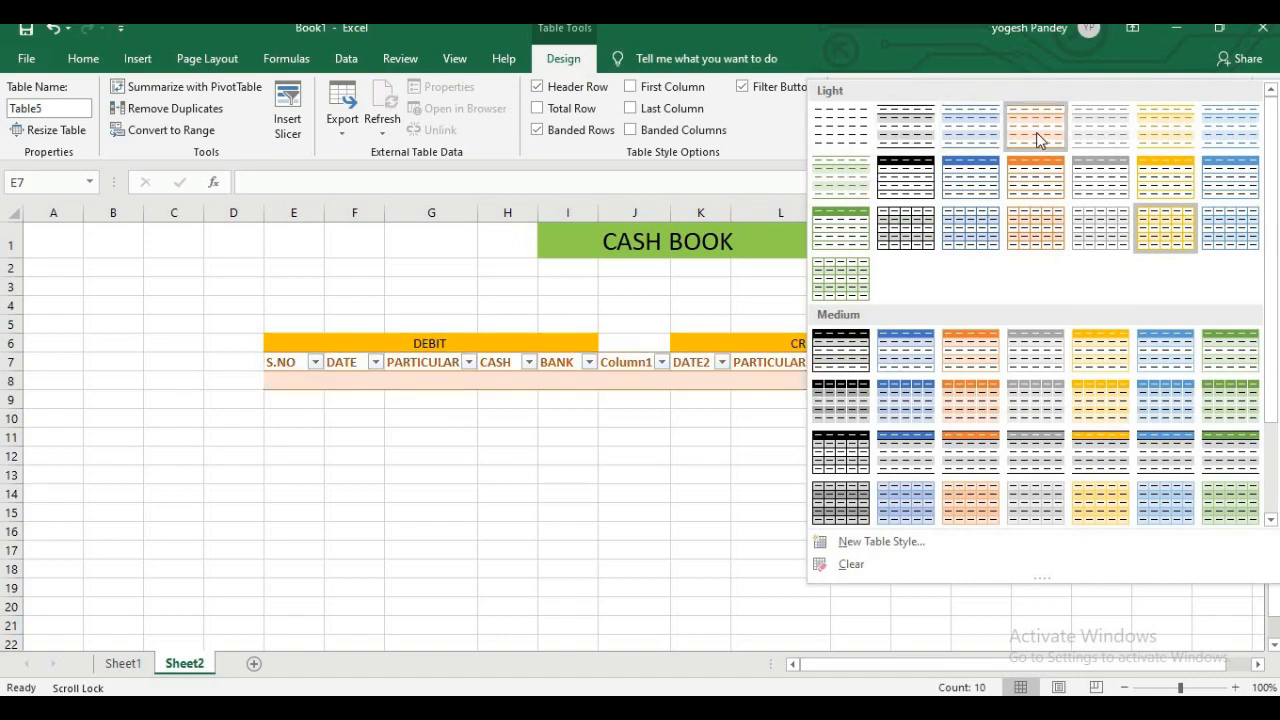
click(1085, 129)
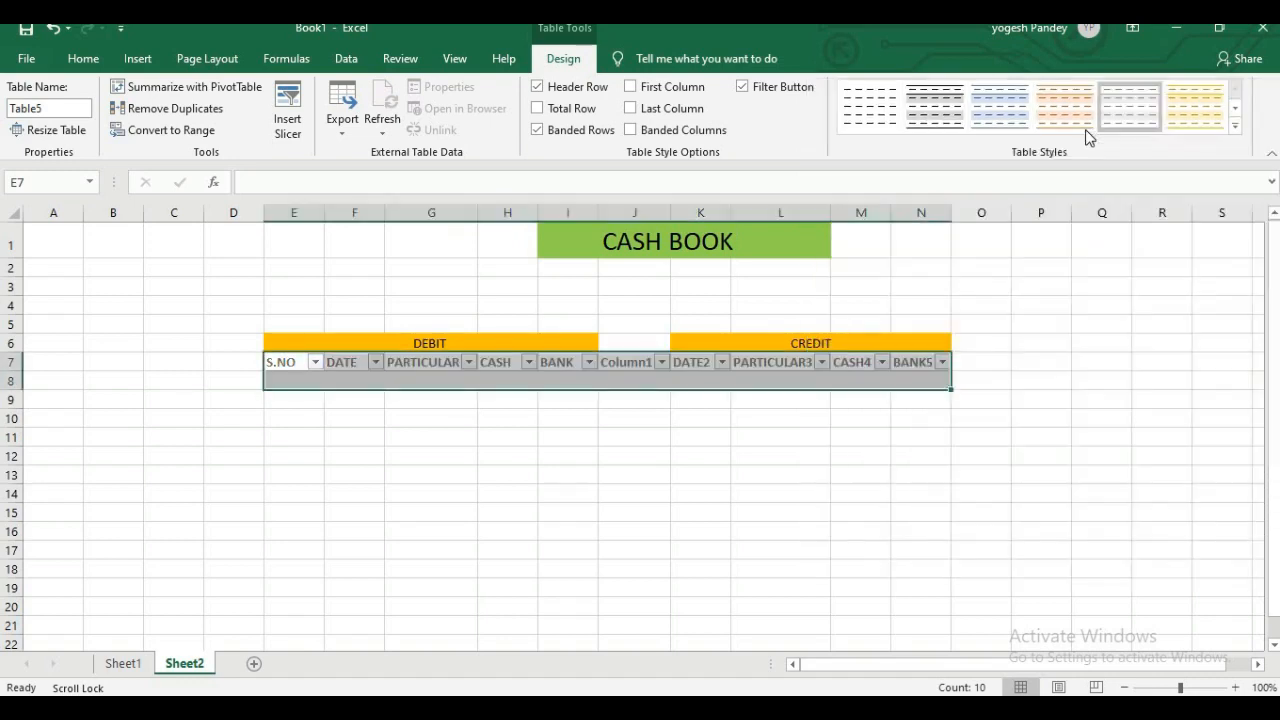
click(1006, 130)
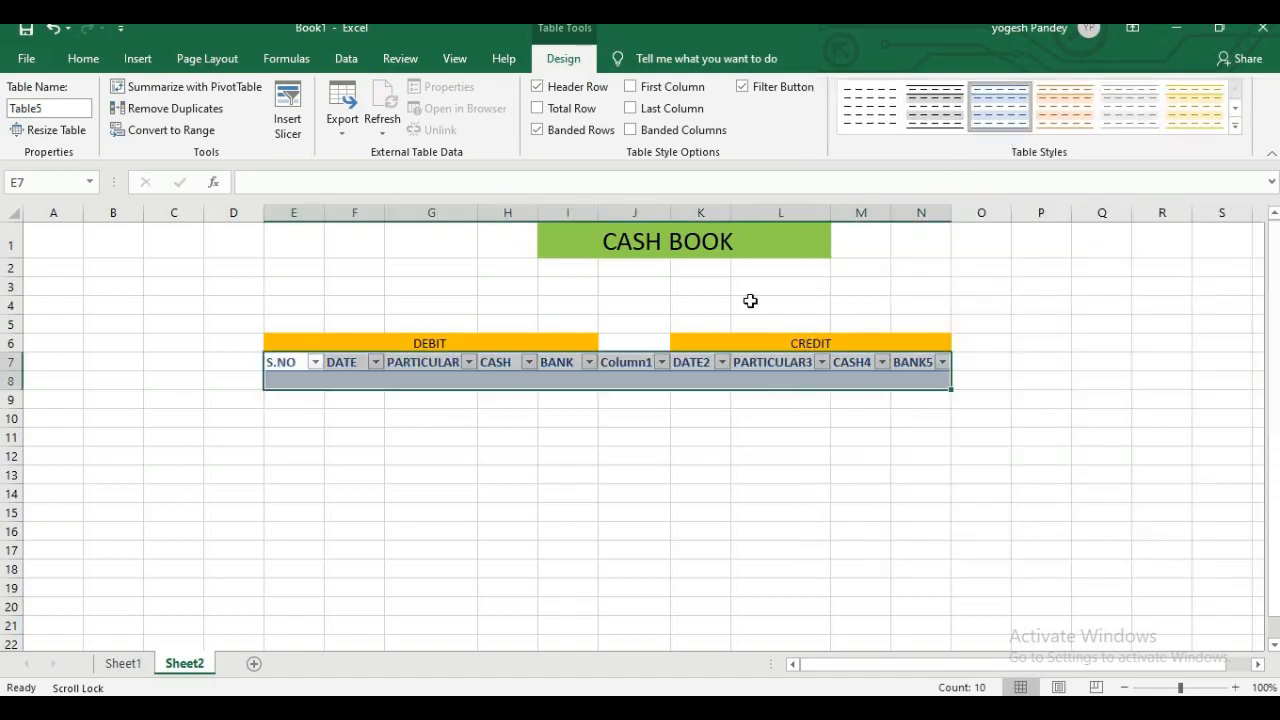
click(507, 441)
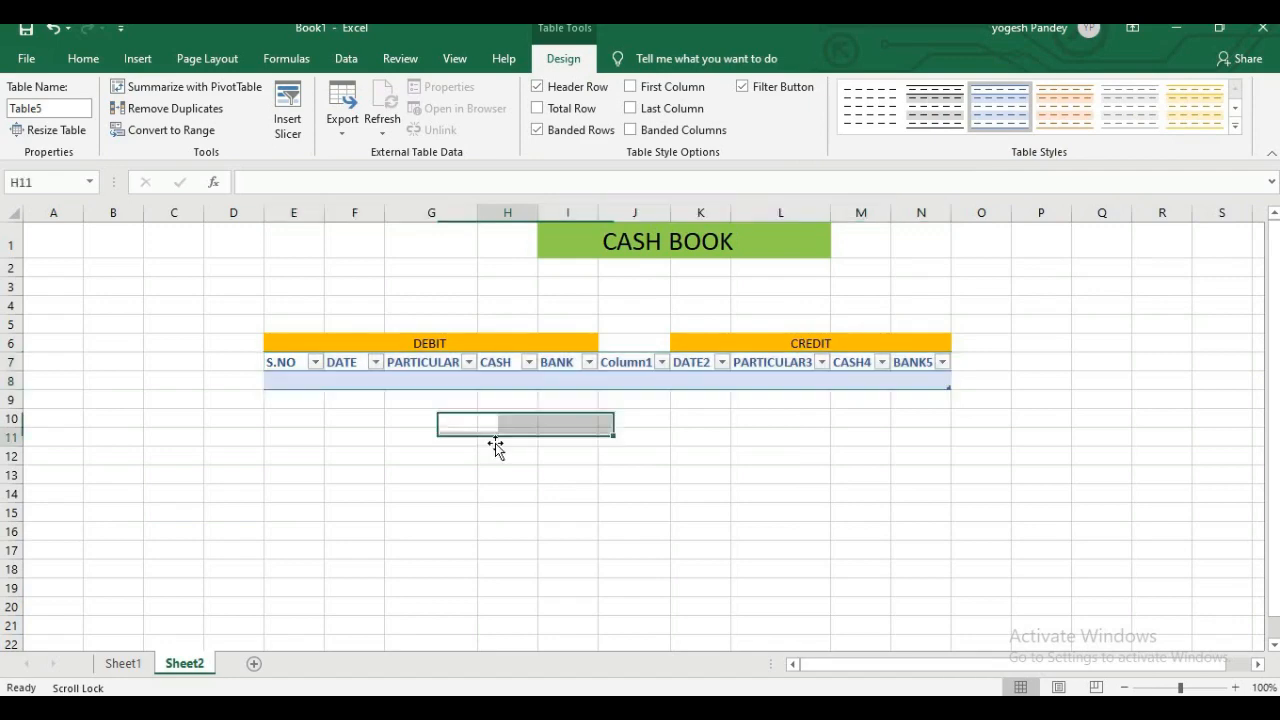
click(345, 364)
click(416, 363)
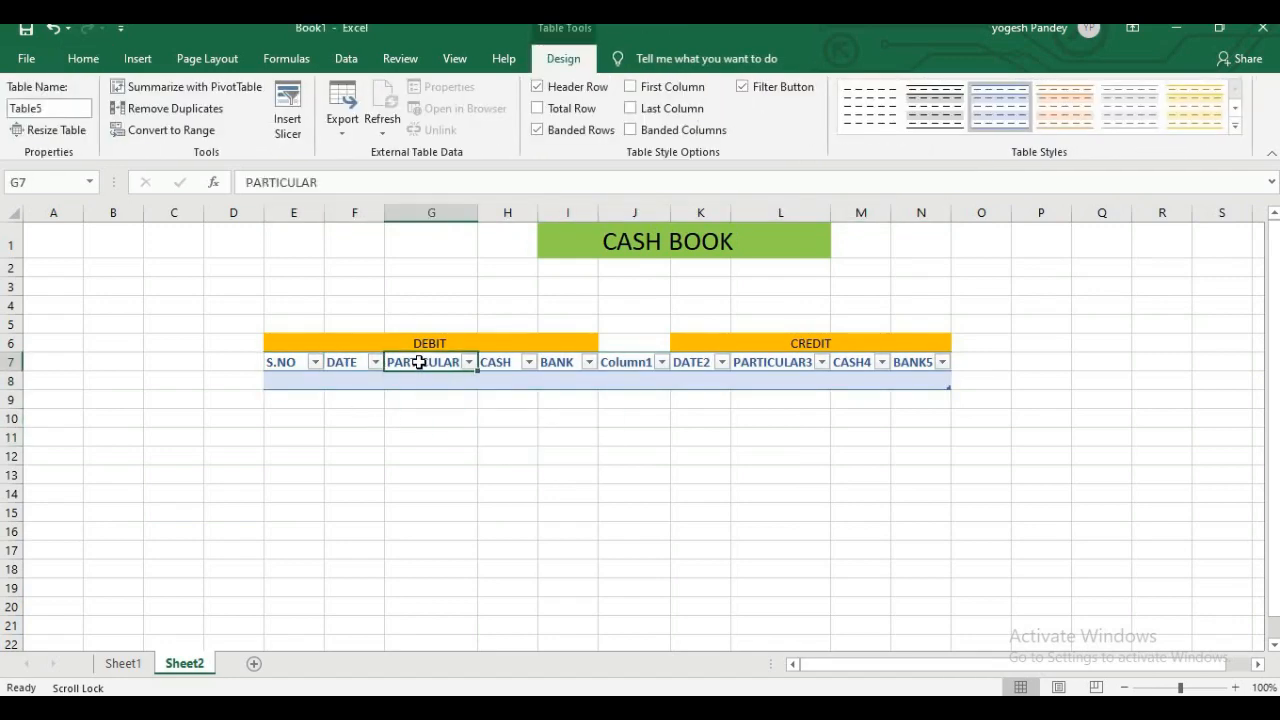
click(768, 364)
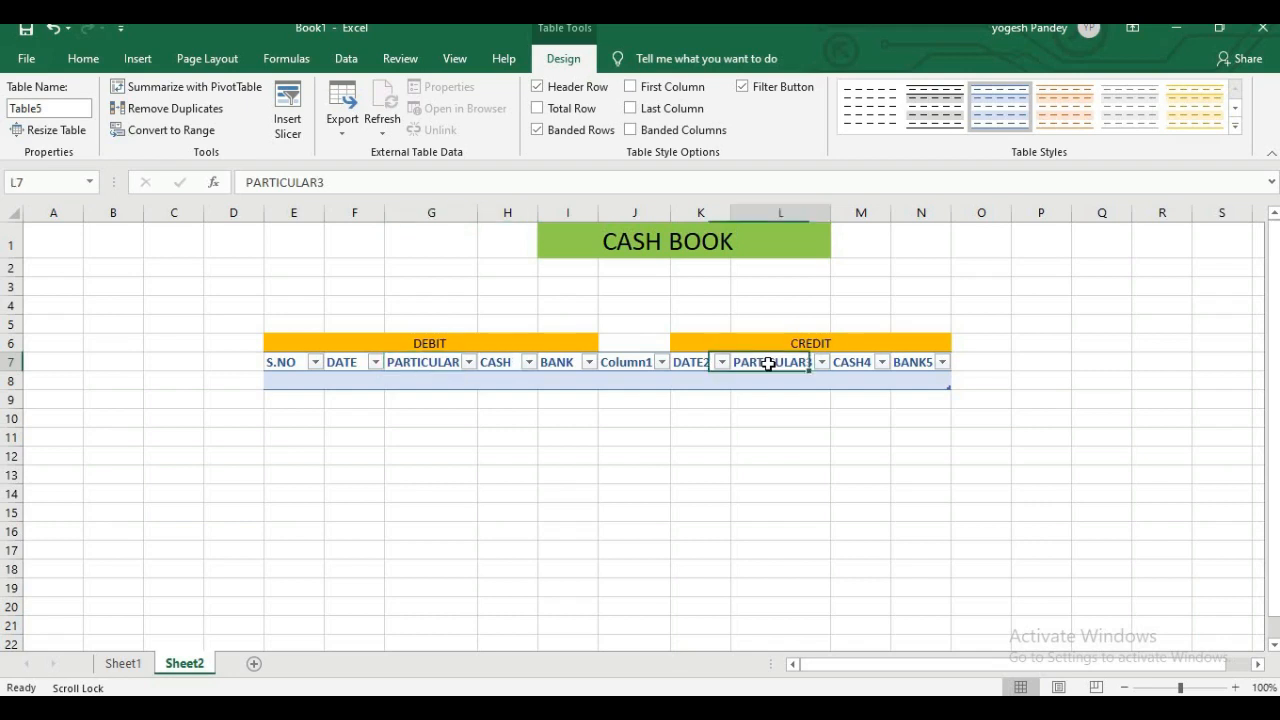
click(680, 364)
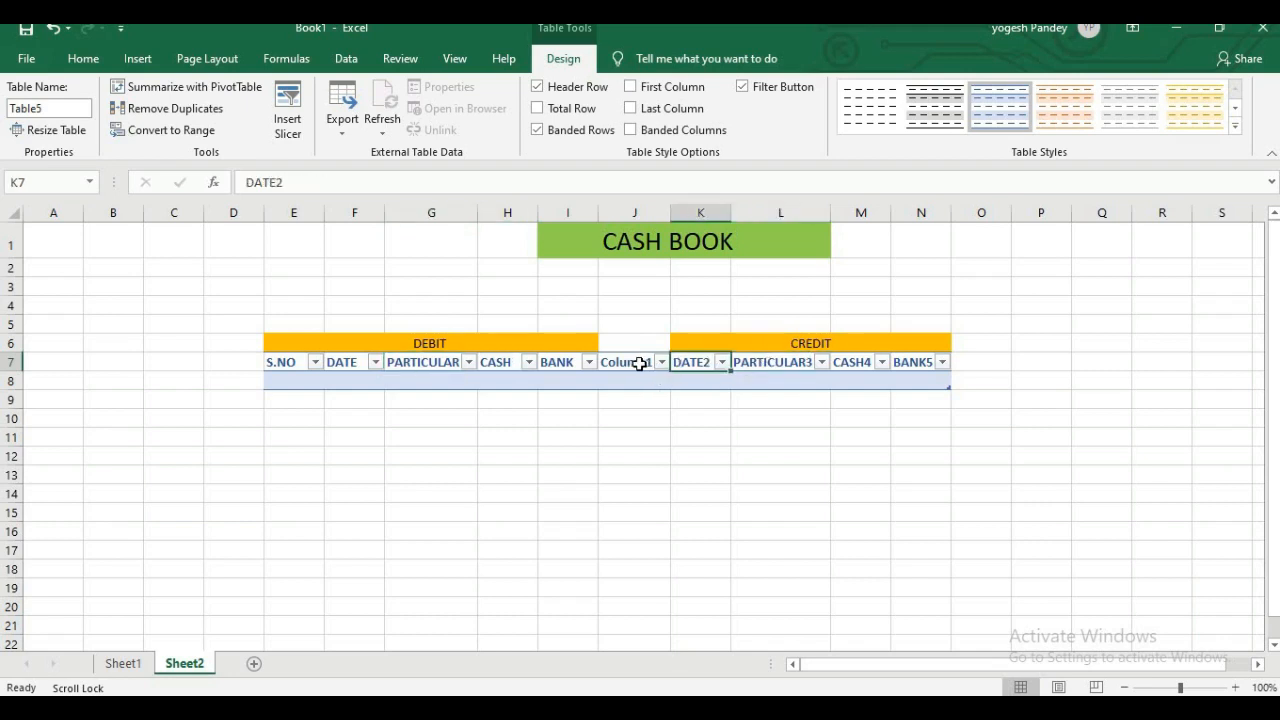
click(779, 363)
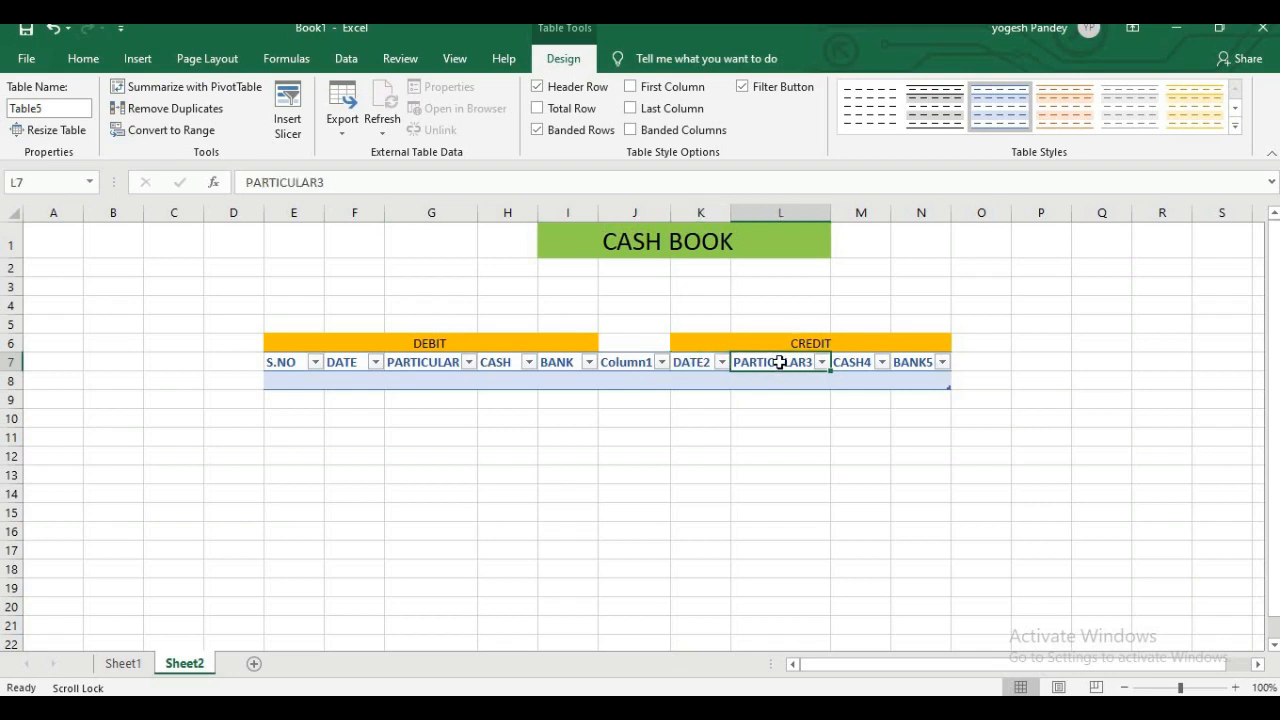
Blank out the header in J7, the spacer column between the debit and credit sides
click(624, 364)
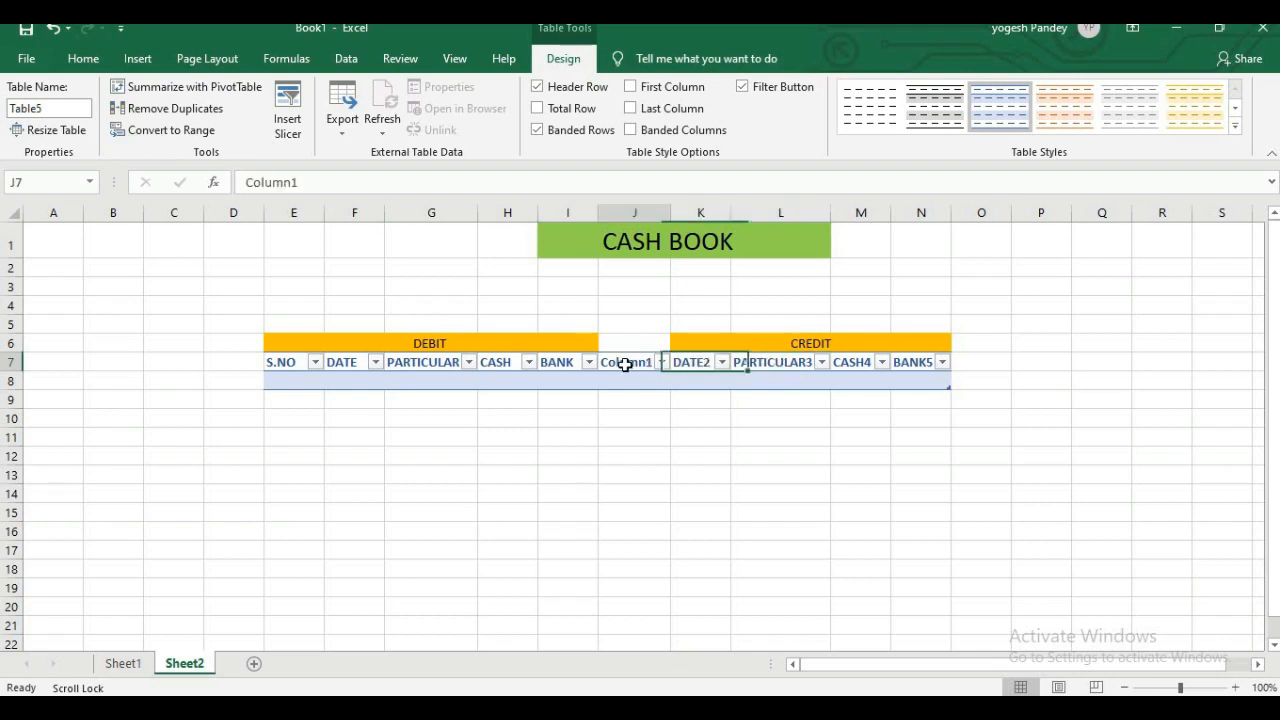
click(366, 184)
key(BackSpace)
key(BackSpace)
key(BackSpace)
key(BackSpace)
key(BackSpace)
key(BackSpace)
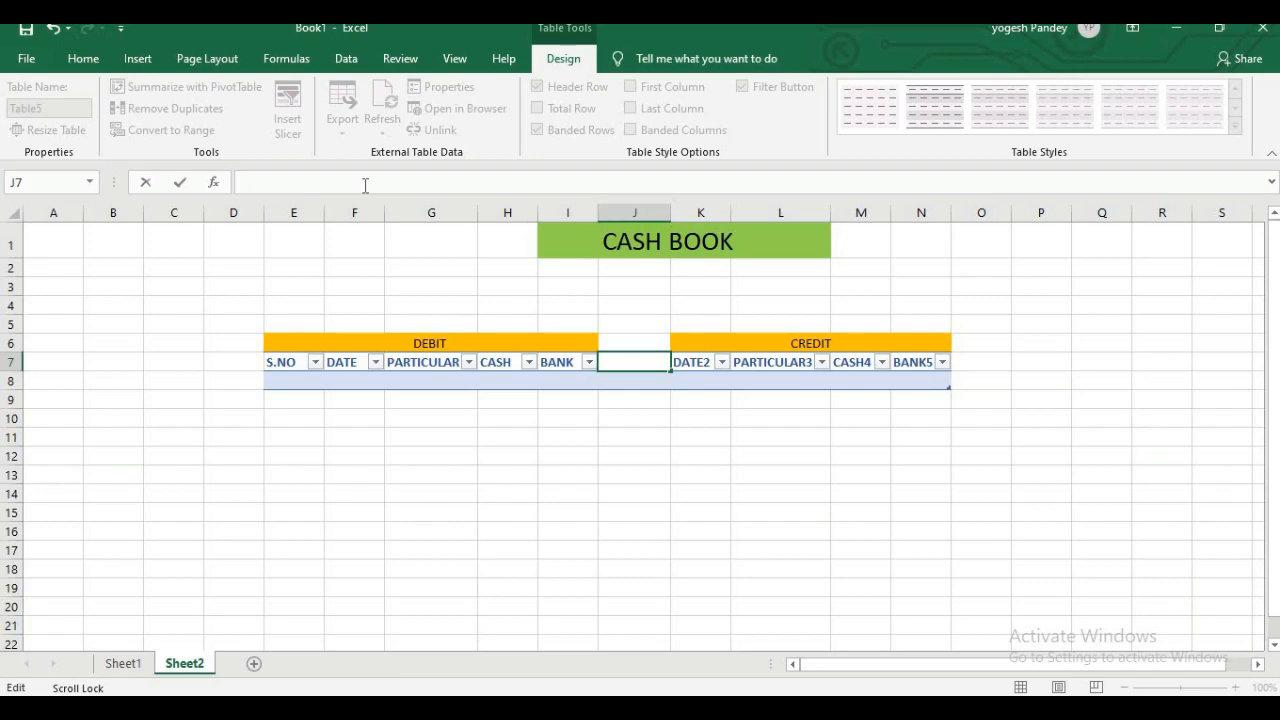
click(528, 457)
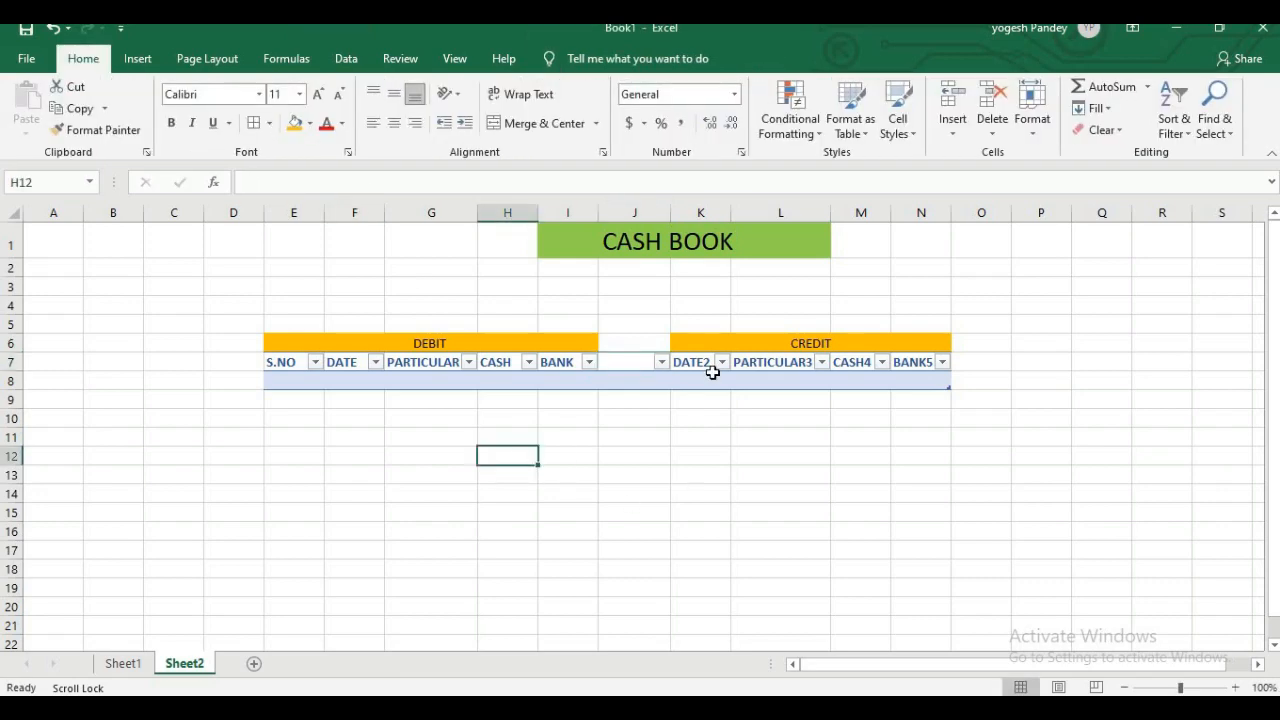
Rename the credit side's date header in K7 as DATE
click(703, 366)
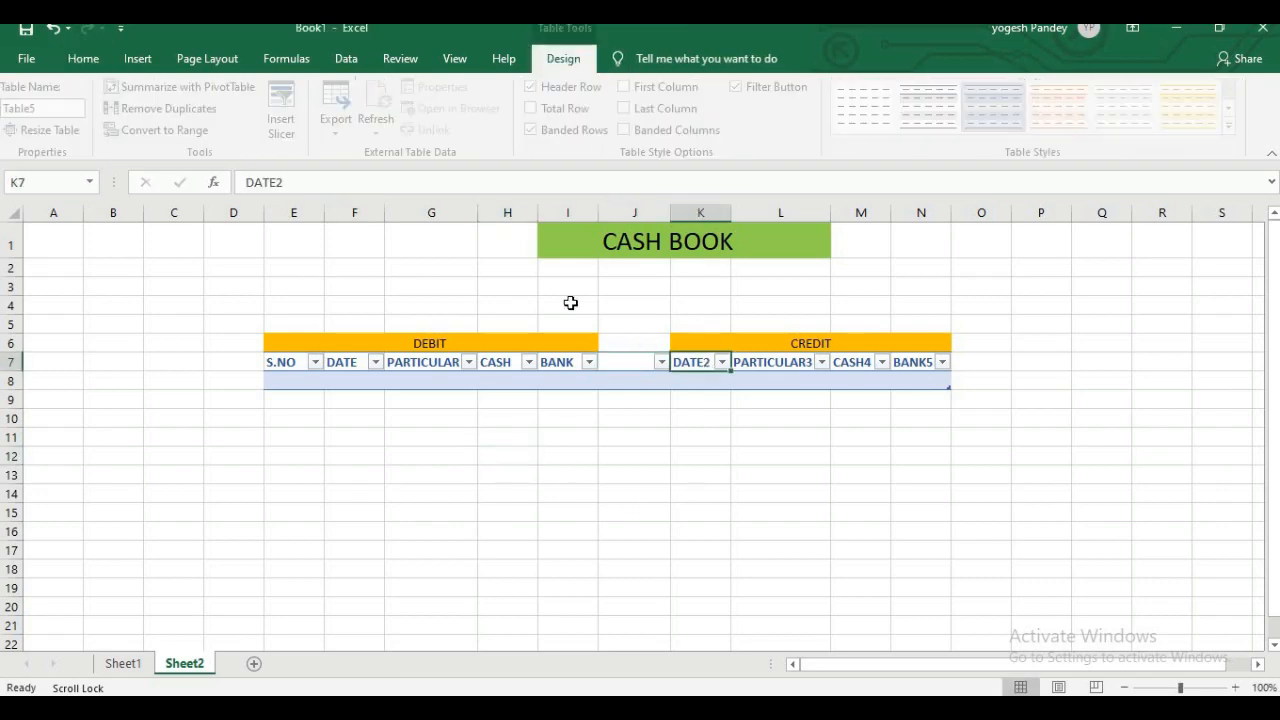
click(356, 183)
key(BackSpace)
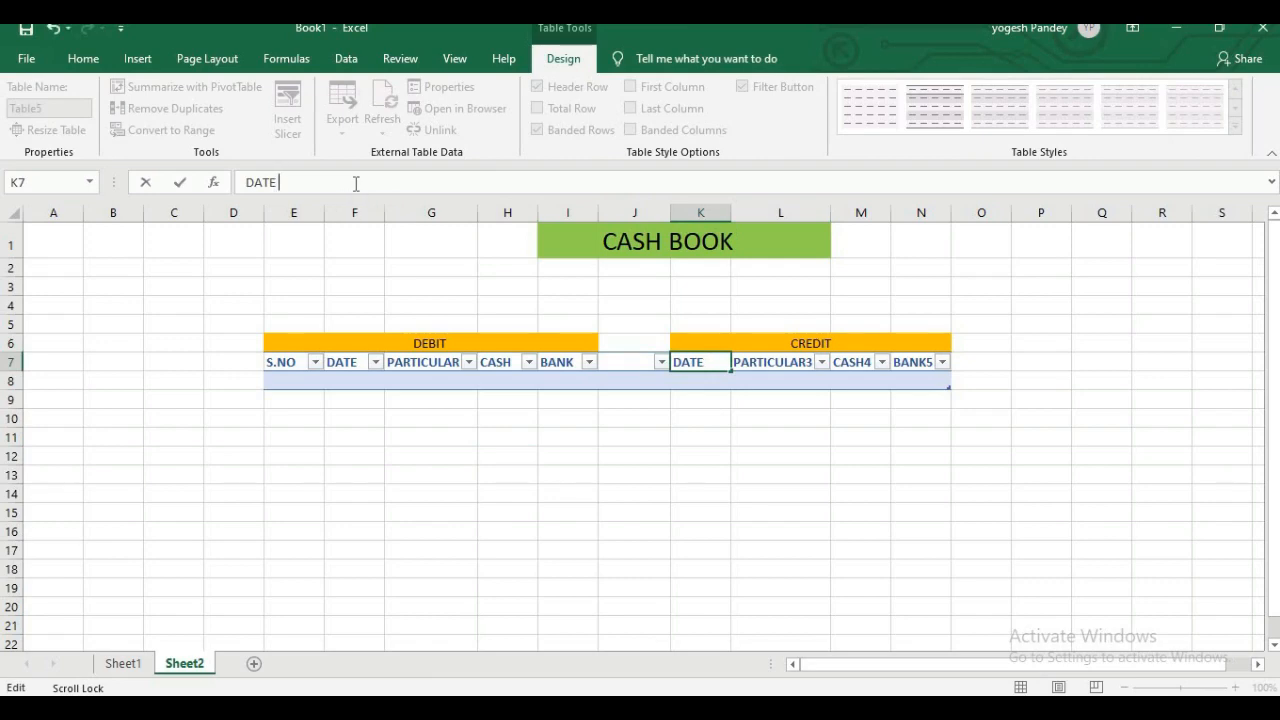
click(571, 477)
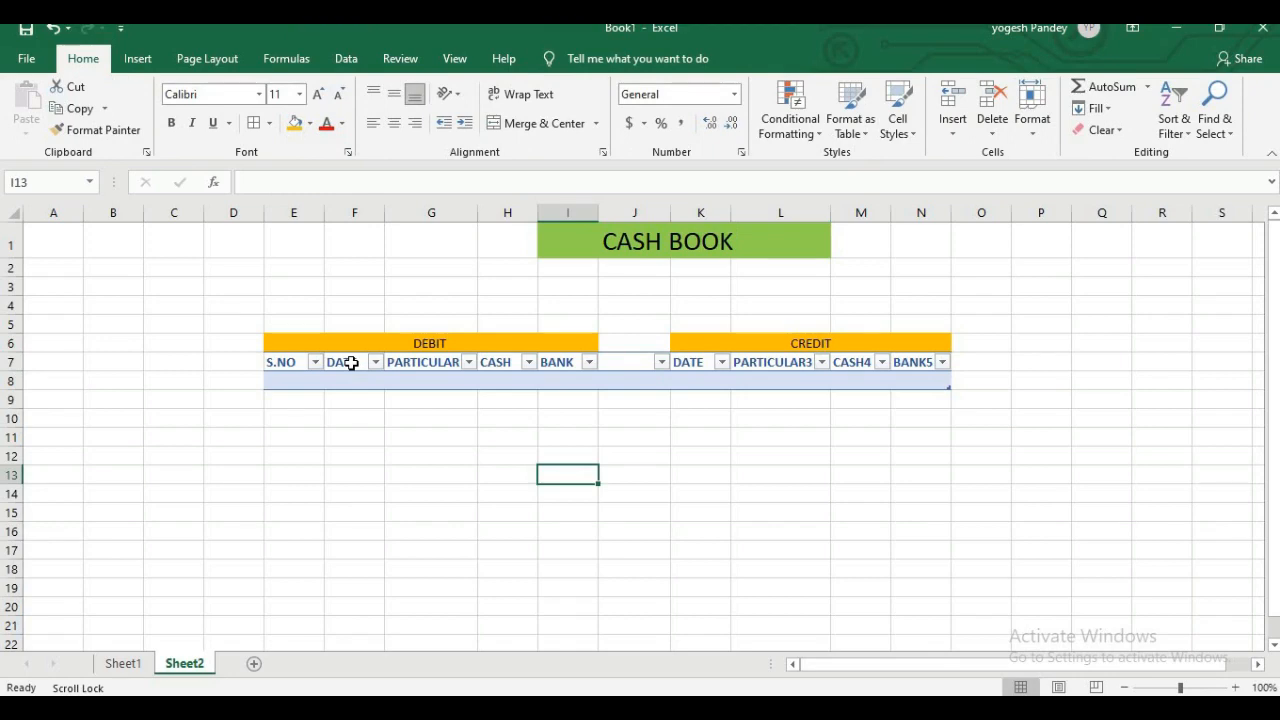
Rename the credit side's particulars header in L7 as PARTICULAR
click(351, 363)
click(693, 363)
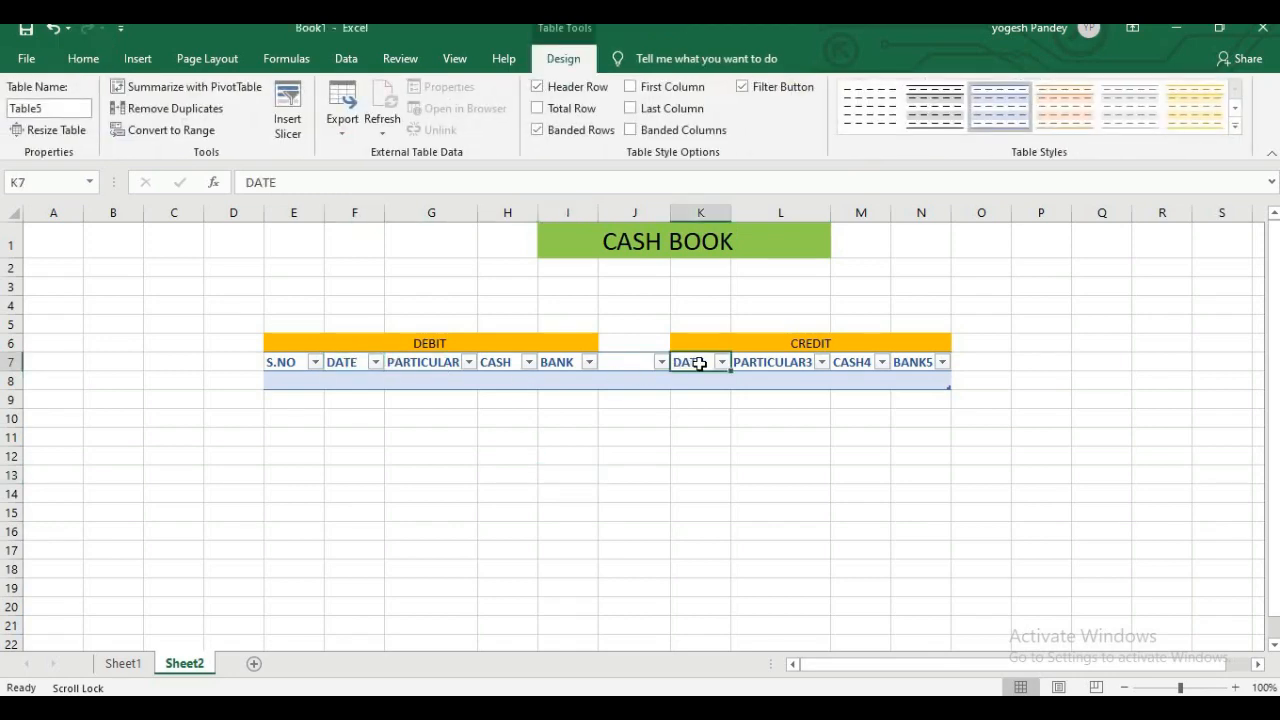
click(764, 367)
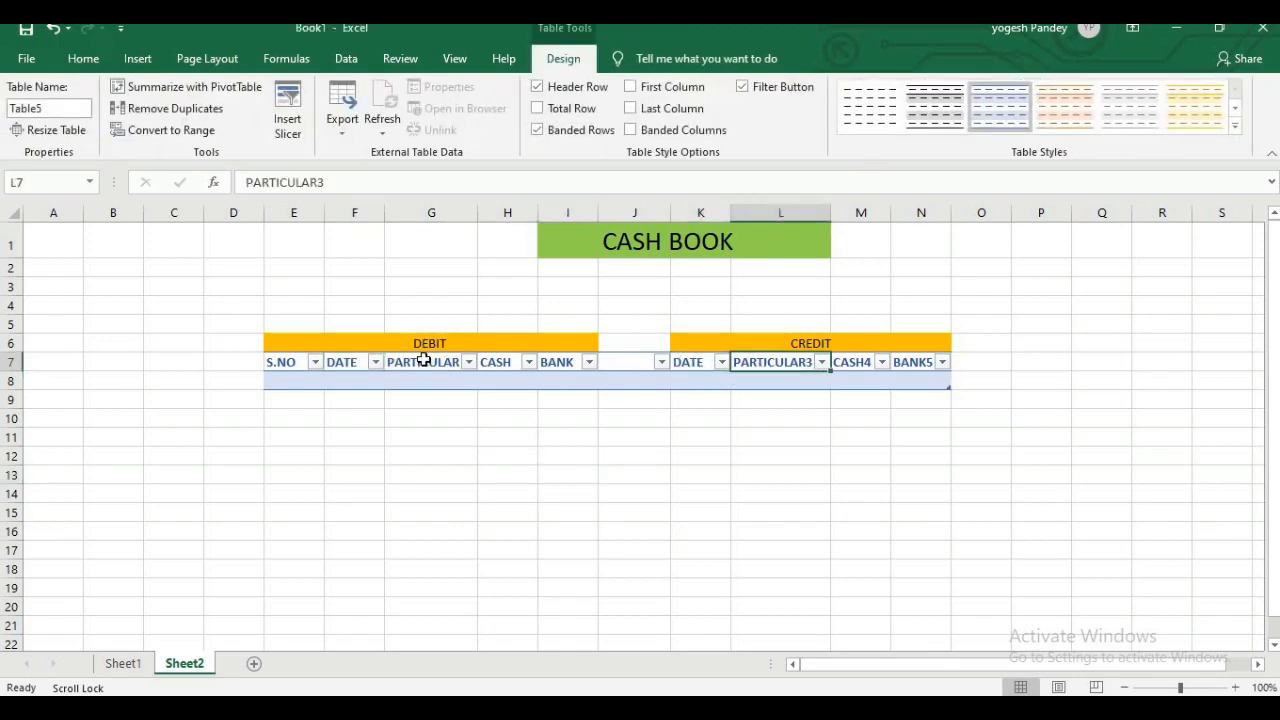
click(442, 182)
key(BackSpace)
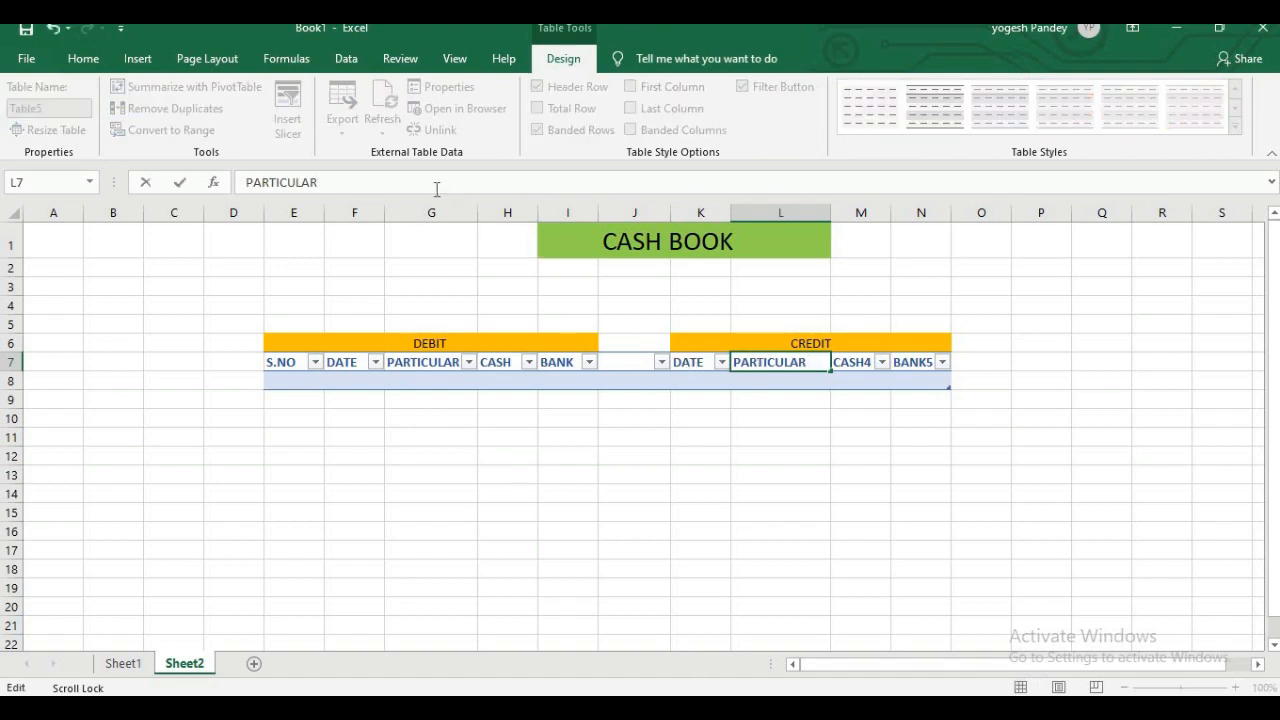
click(637, 489)
Rename the last two credit headers, M7 as CASH and N7 as BANK
click(848, 363)
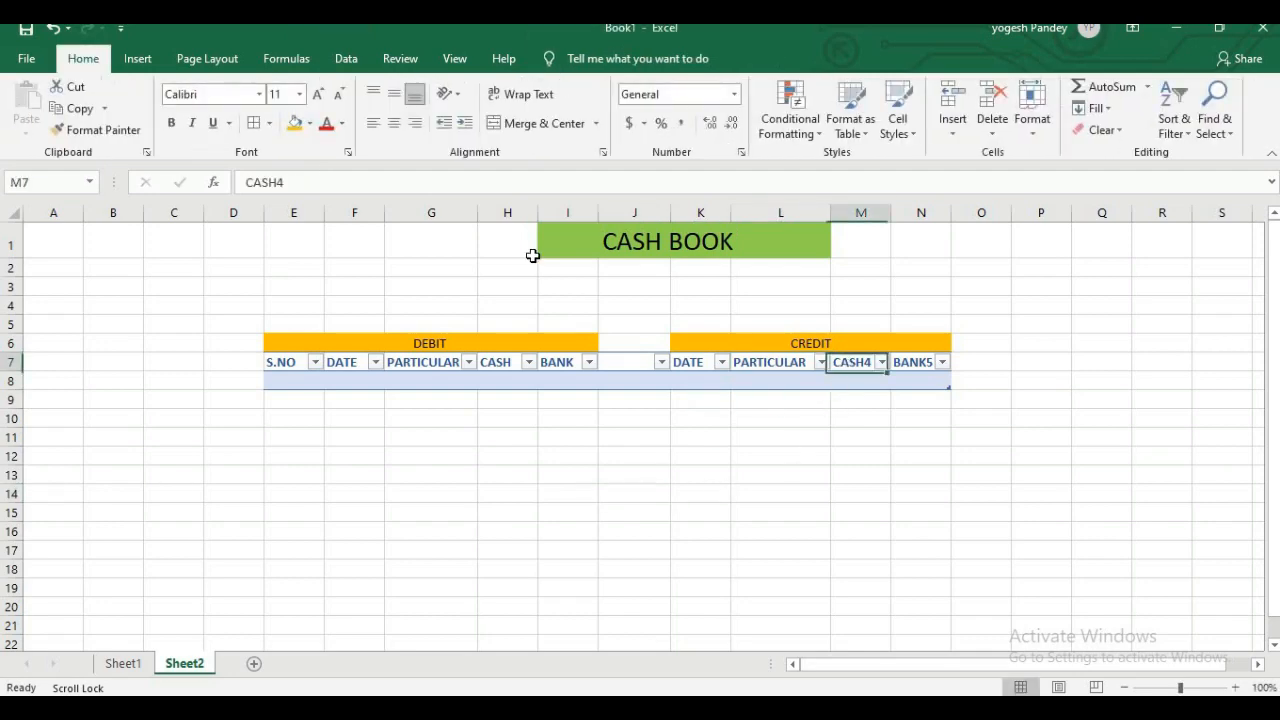
click(417, 182)
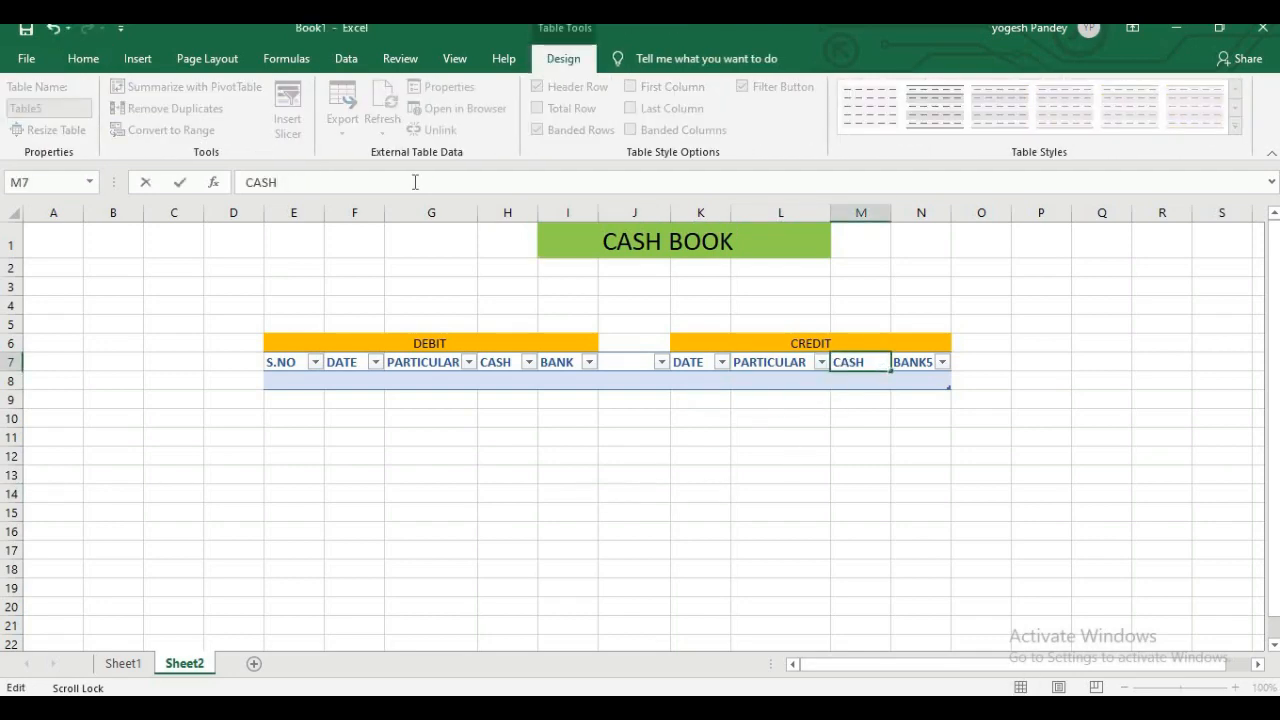
click(508, 506)
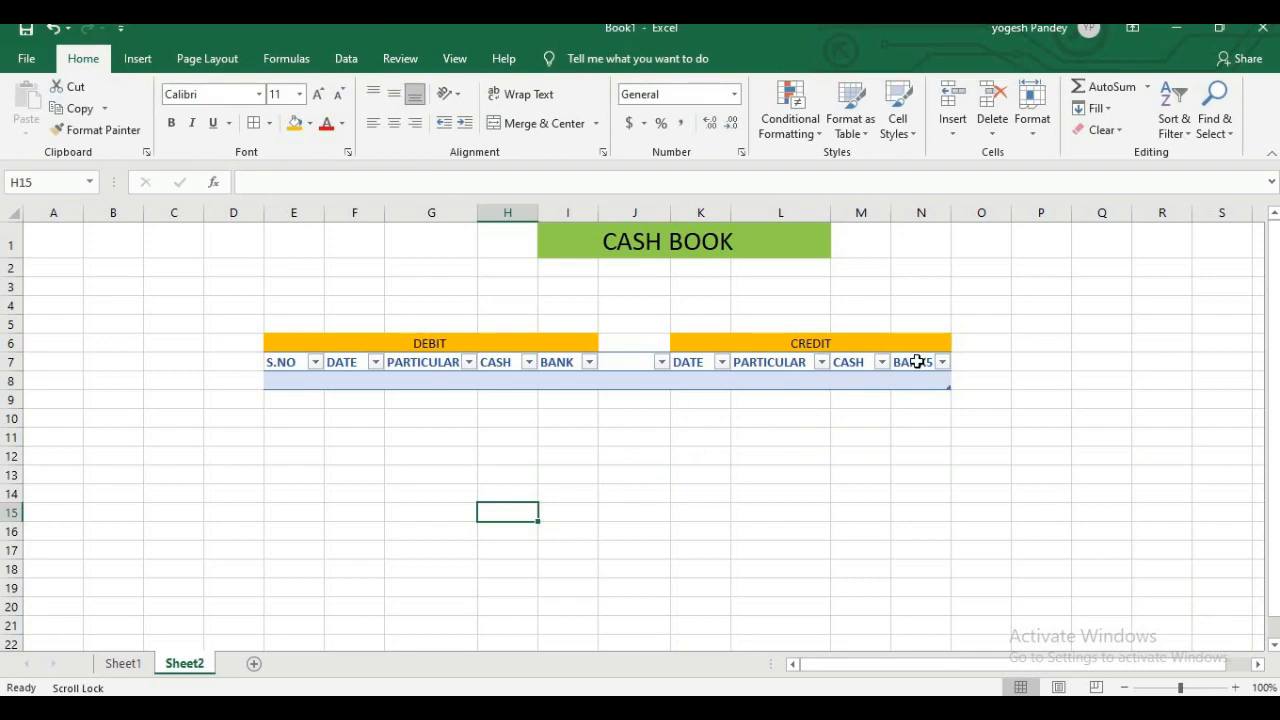
click(915, 362)
click(398, 176)
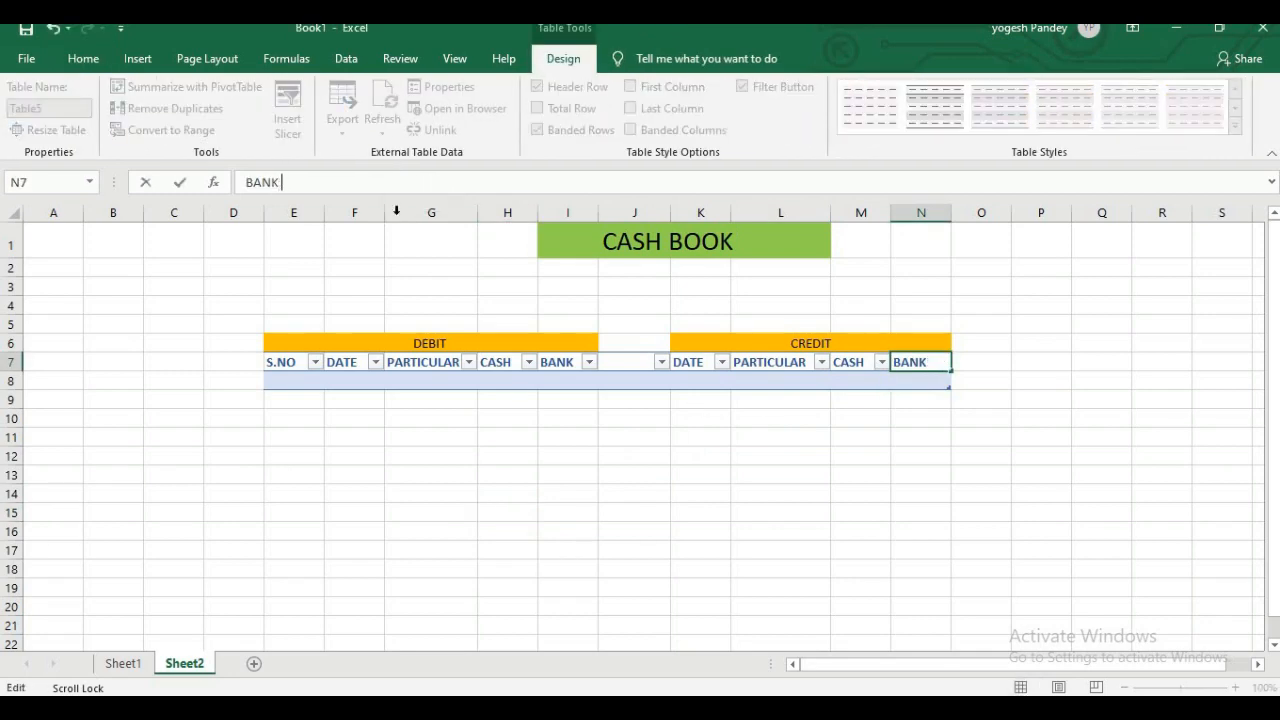
click(390, 292)
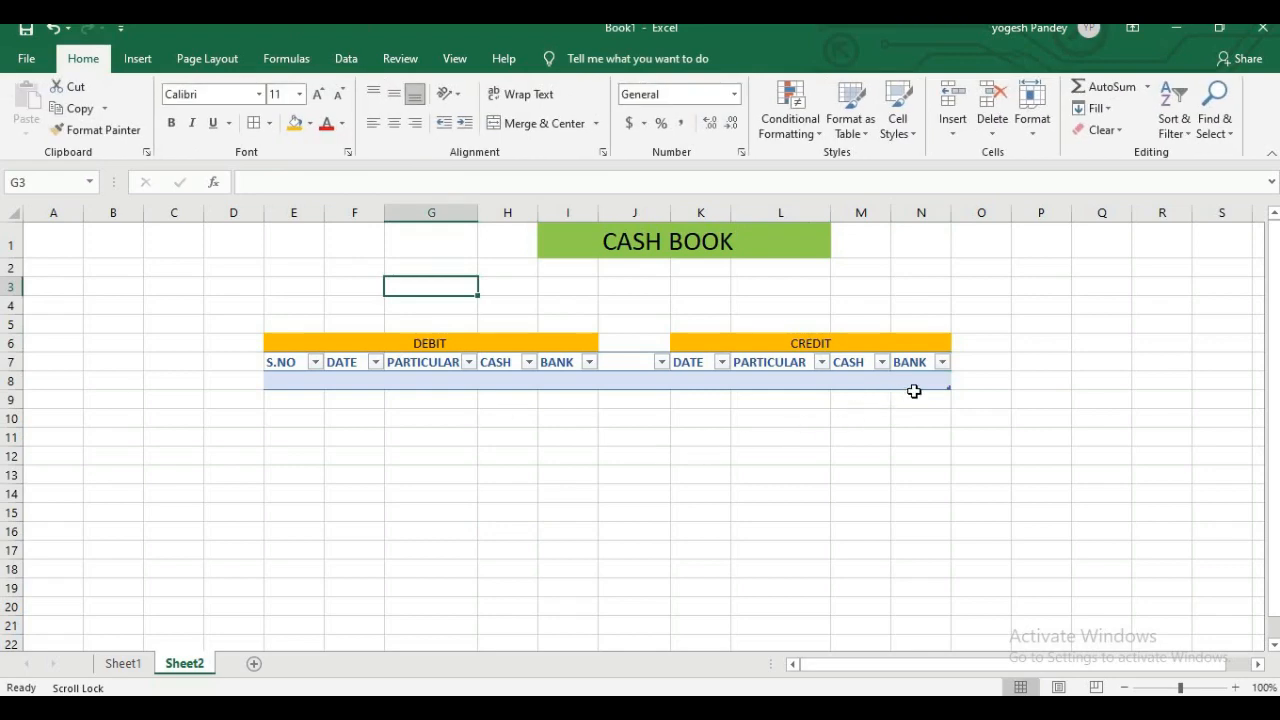
Apply the Long Date number format to the debit side's first date cell, F8
click(286, 381)
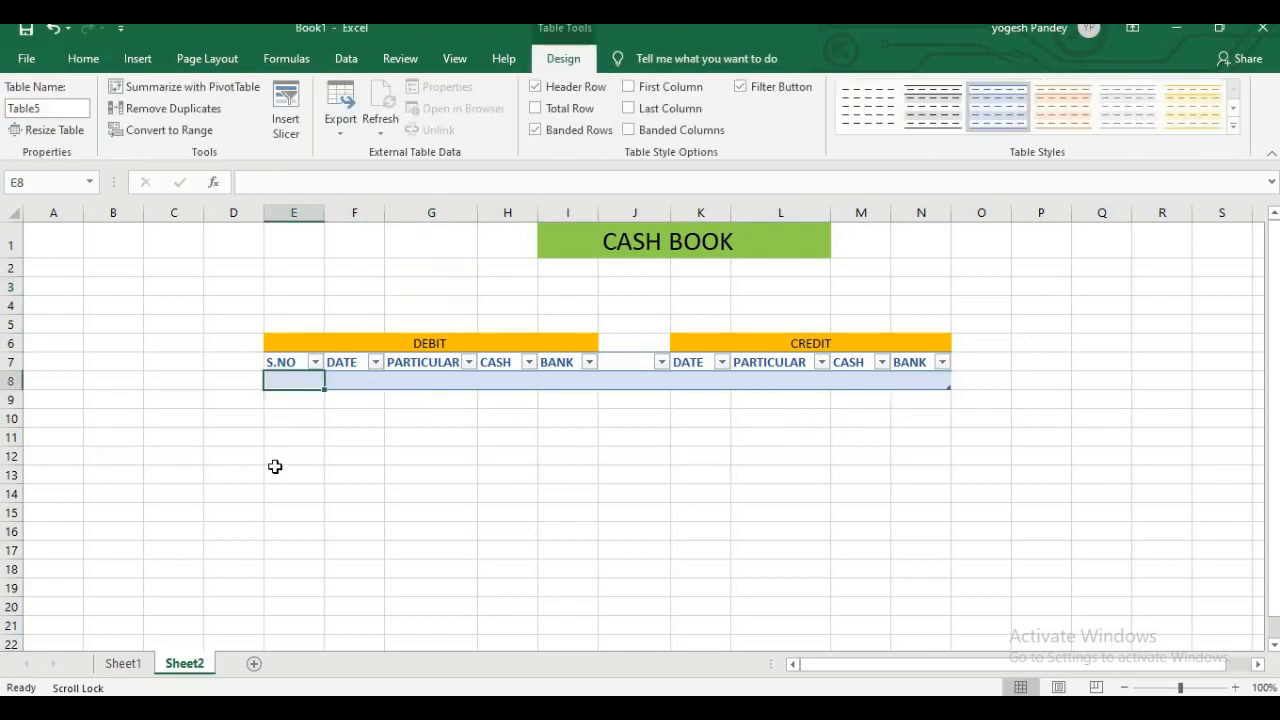
click(345, 382)
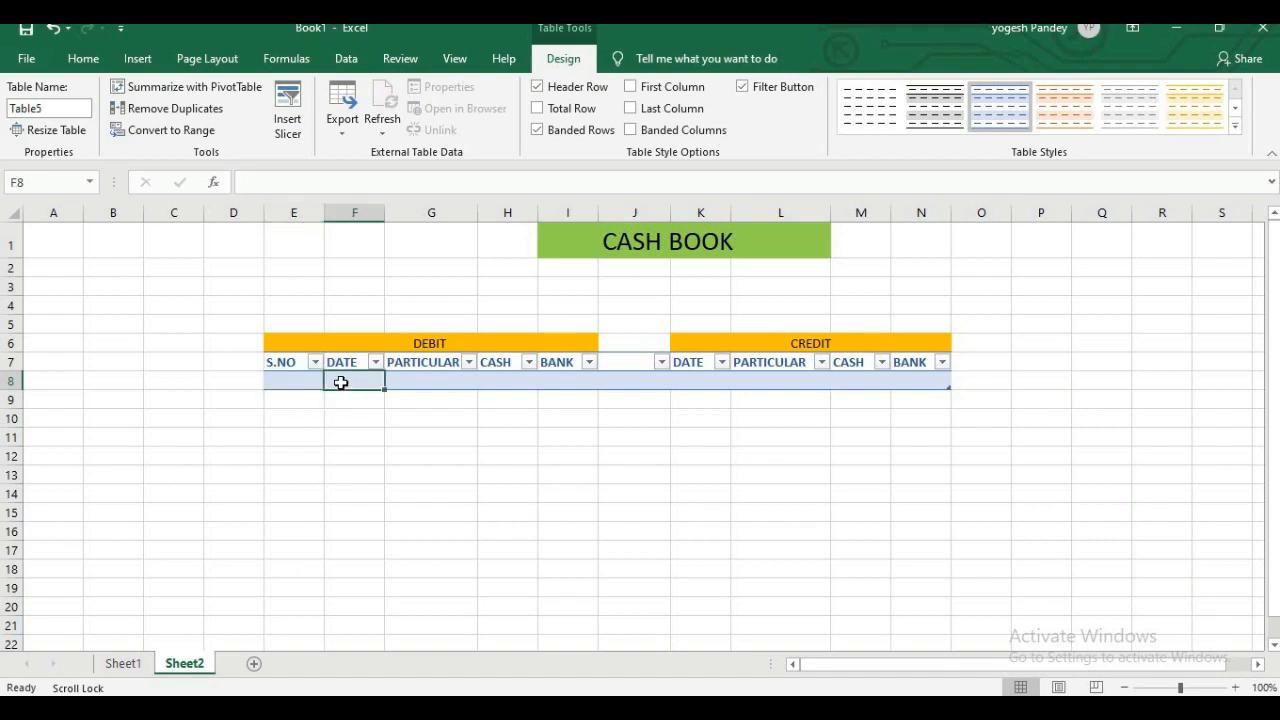
click(92, 59)
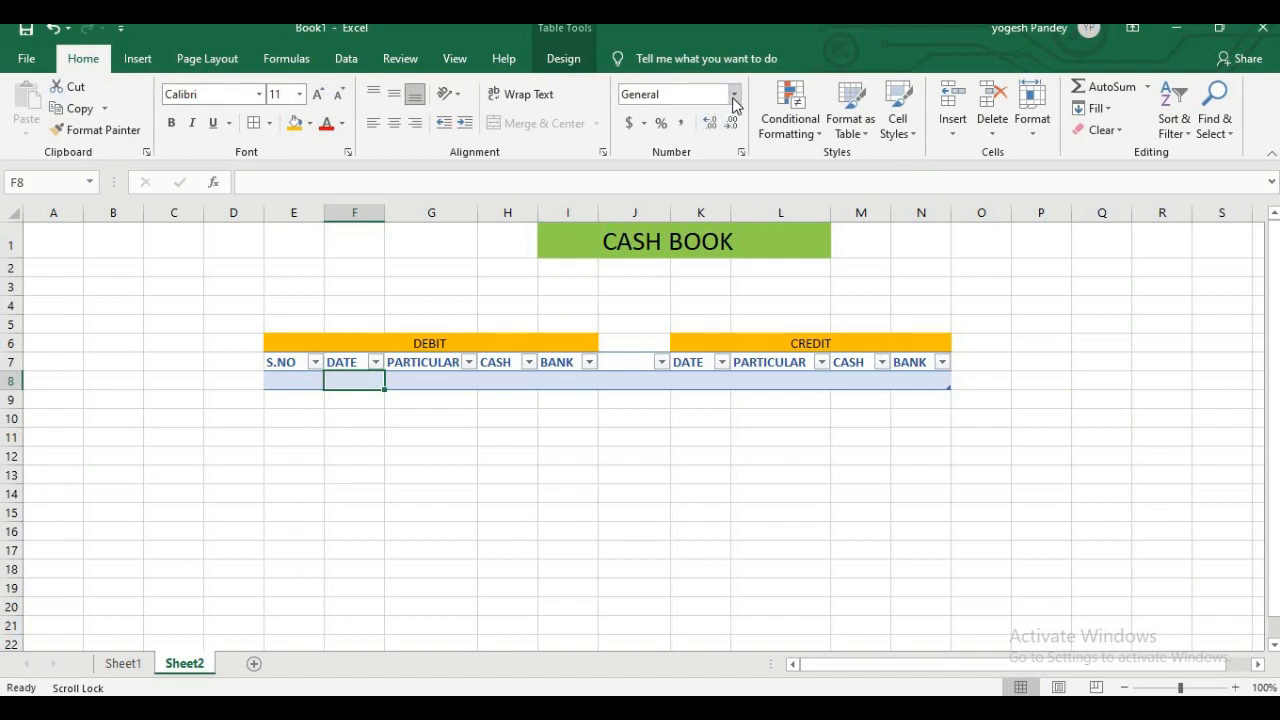
click(514, 423)
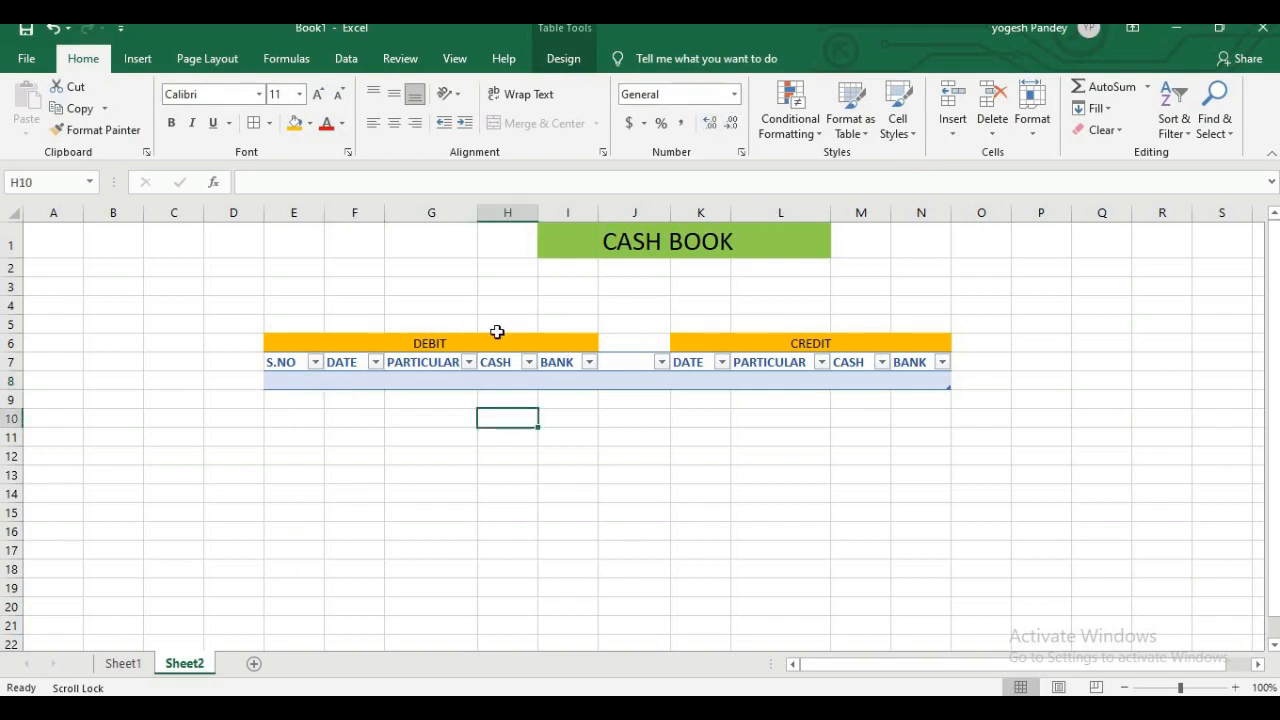
click(362, 388)
click(734, 97)
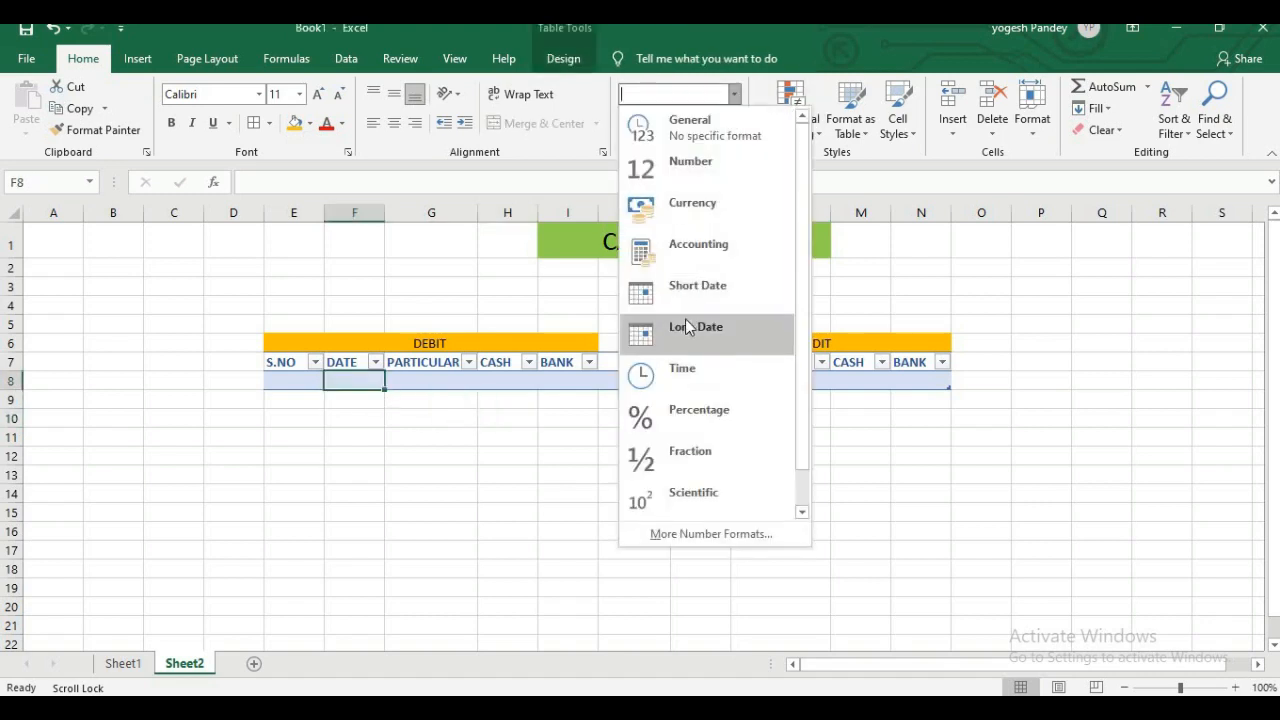
click(685, 318)
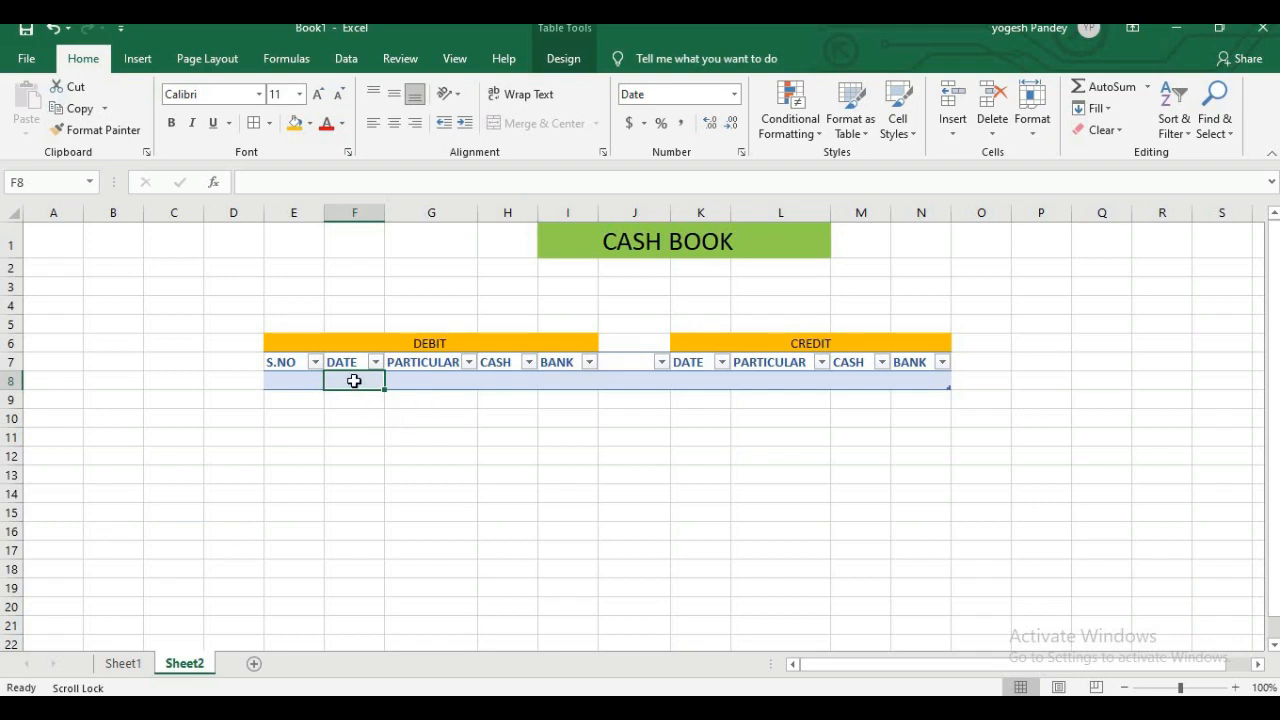
Apply the Long Date number format to the credit side's first date cell, K8
click(698, 384)
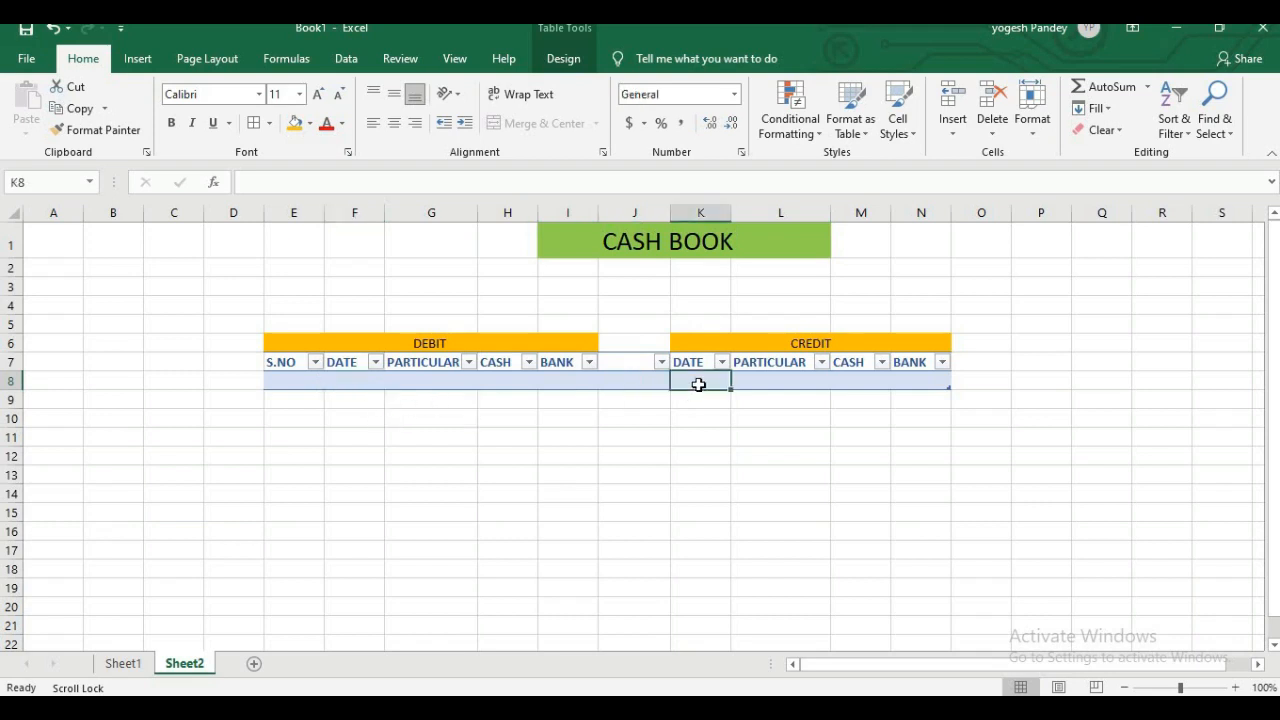
click(736, 97)
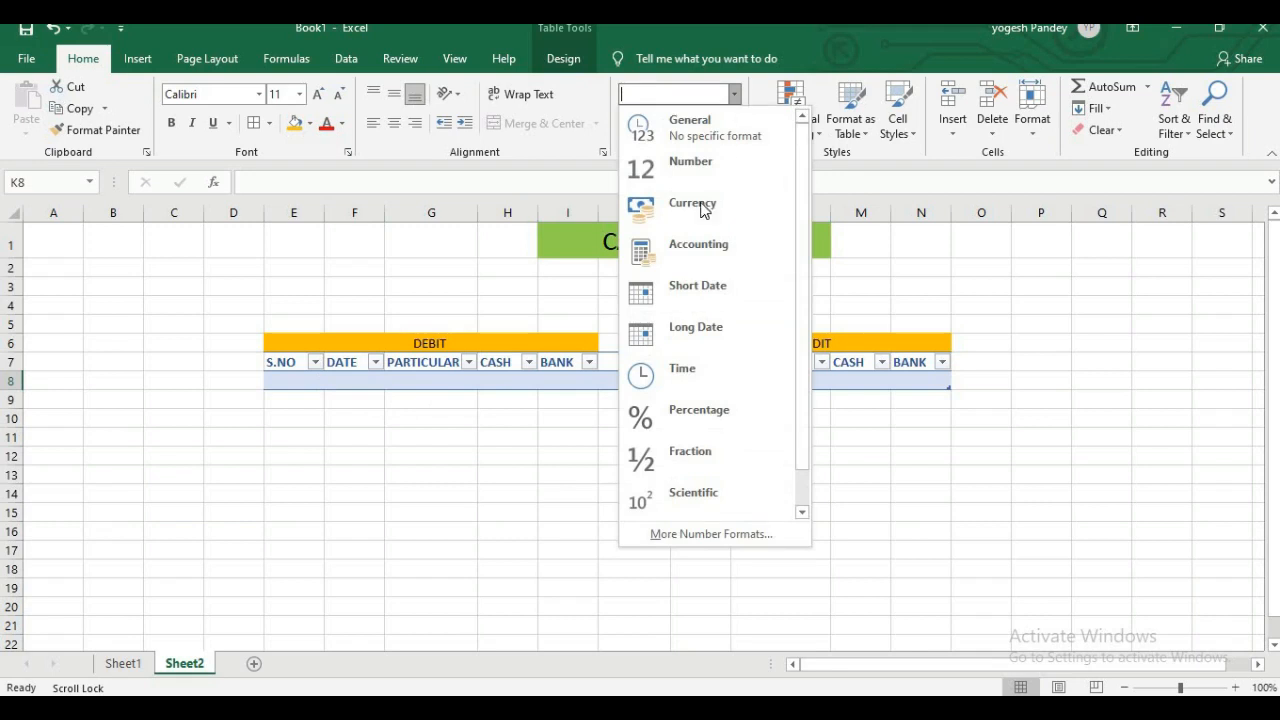
click(674, 328)
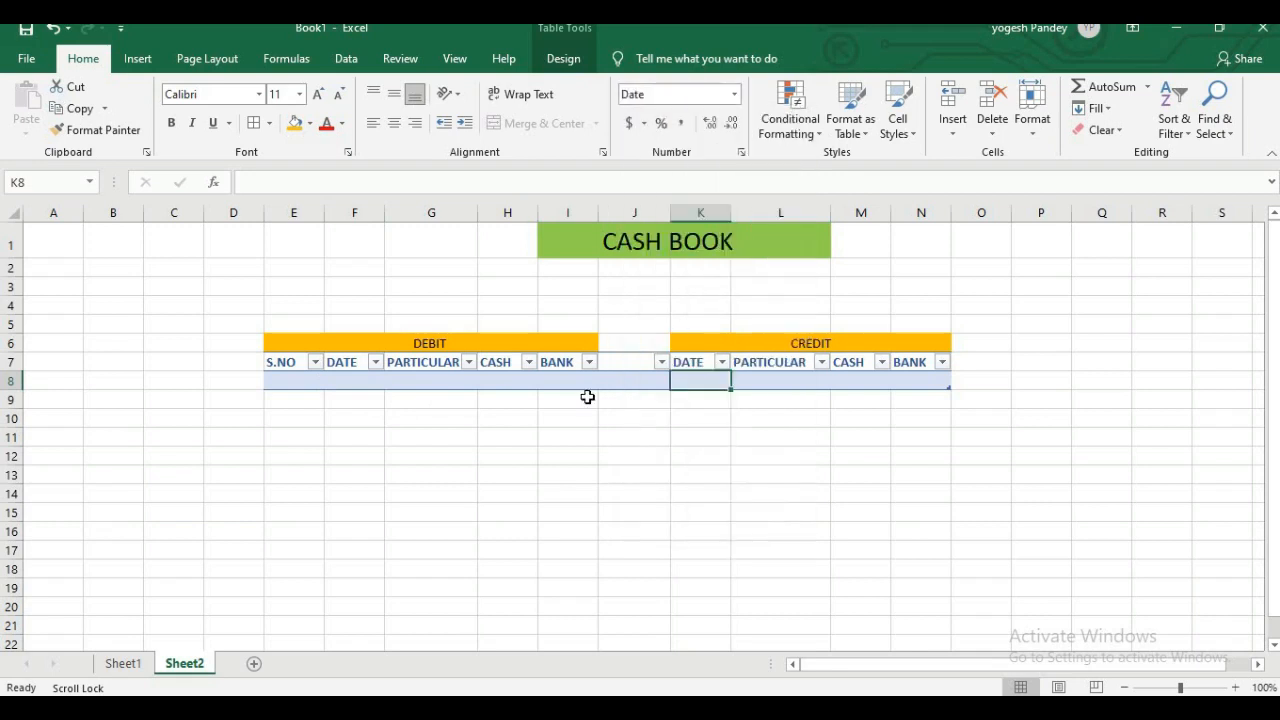
Try out the date format in F8 with the trial entry 1/1, and clear the cell again
click(348, 382)
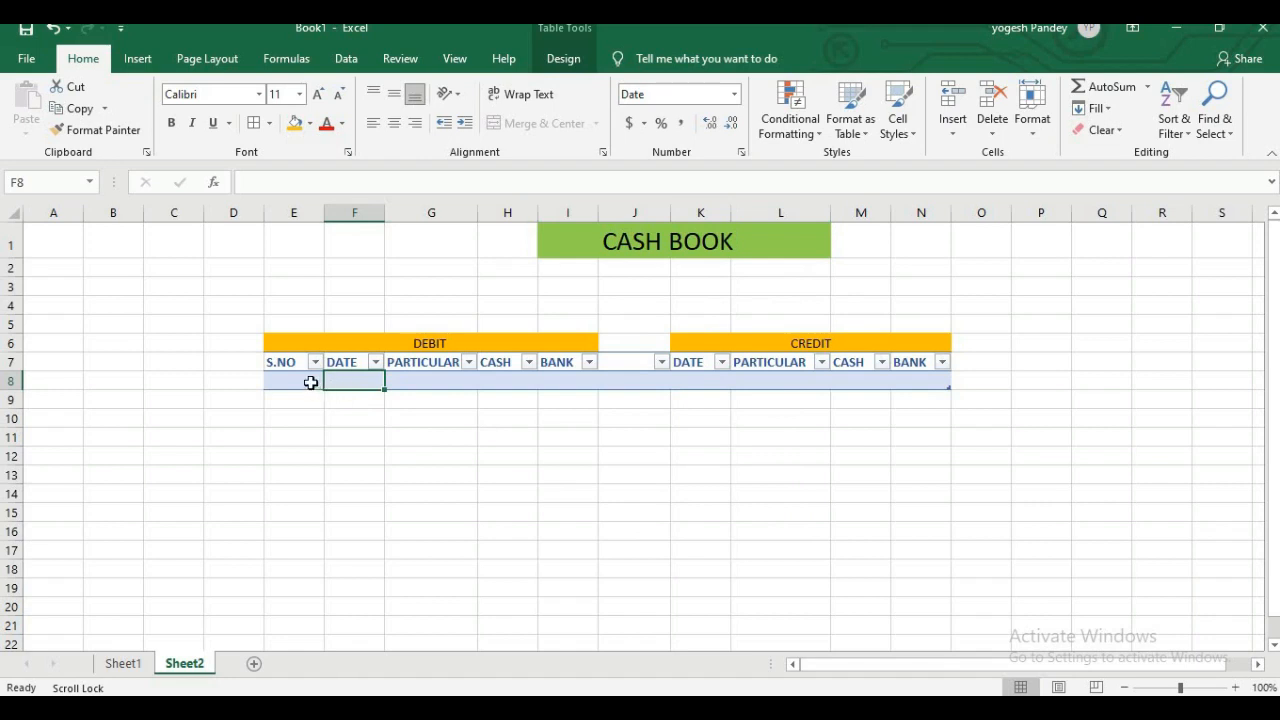
text(1)
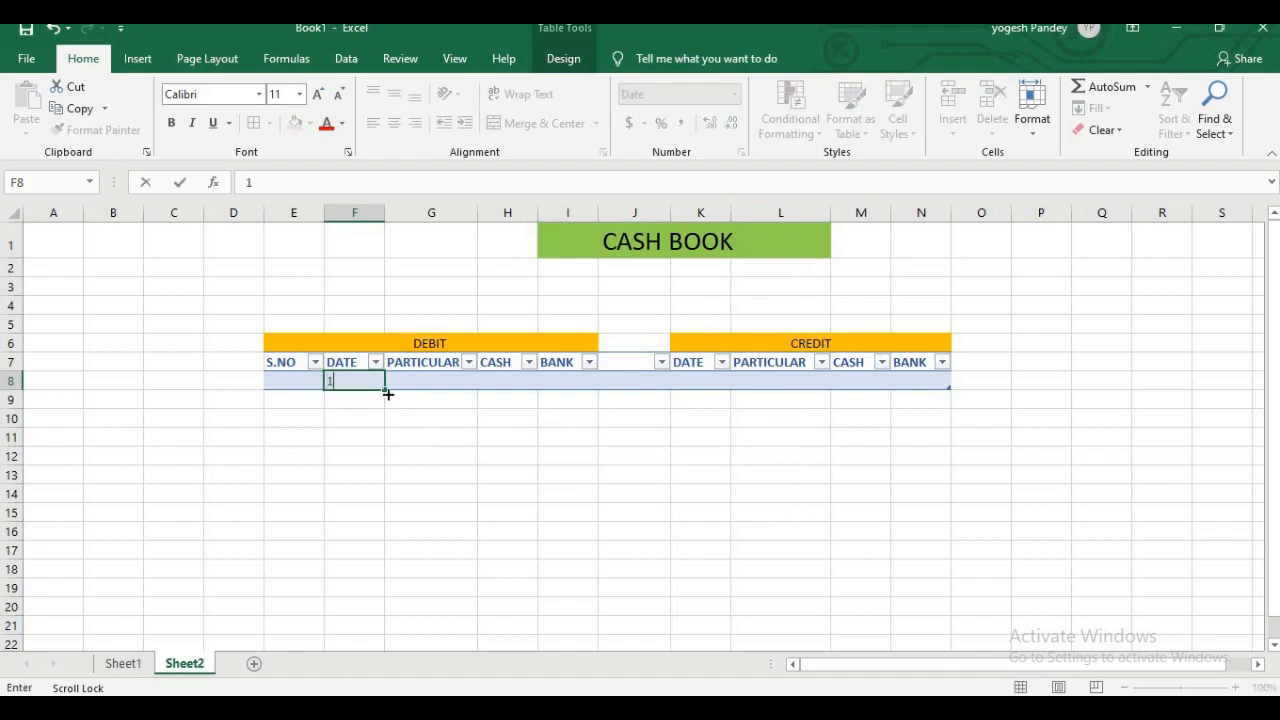
text(/1)
key(Tab)
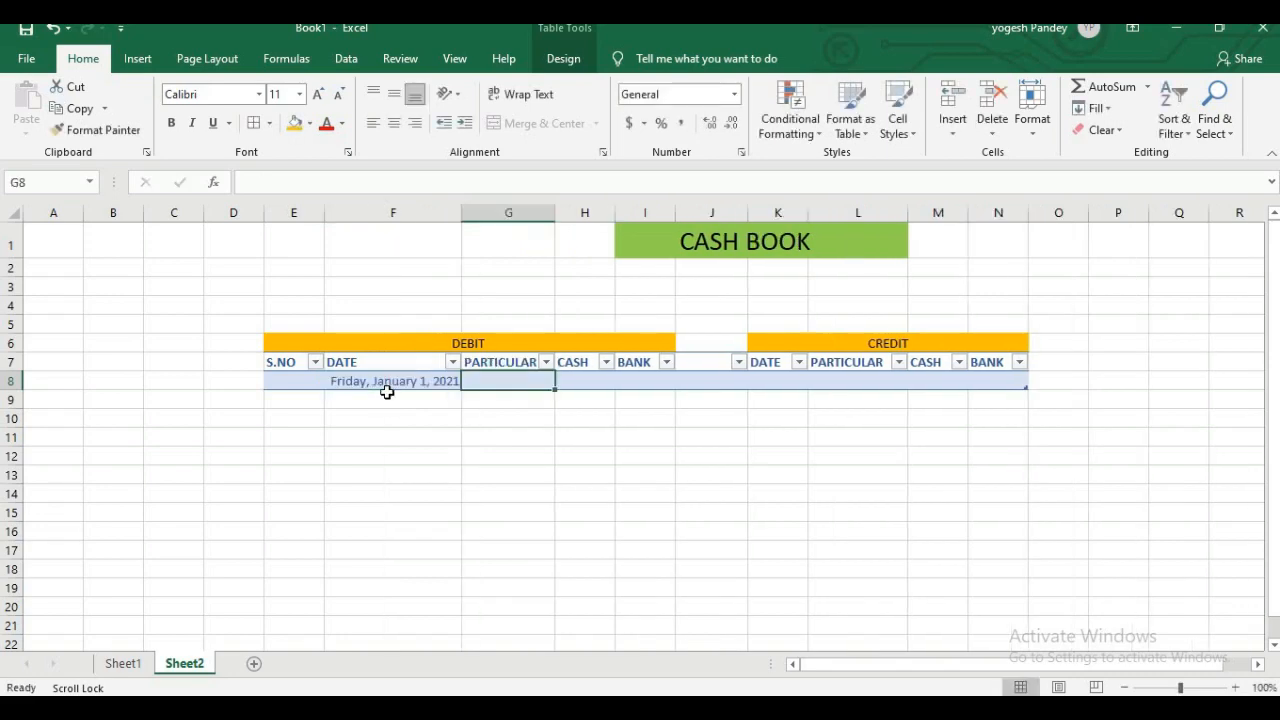
click(388, 384)
key(Delete)
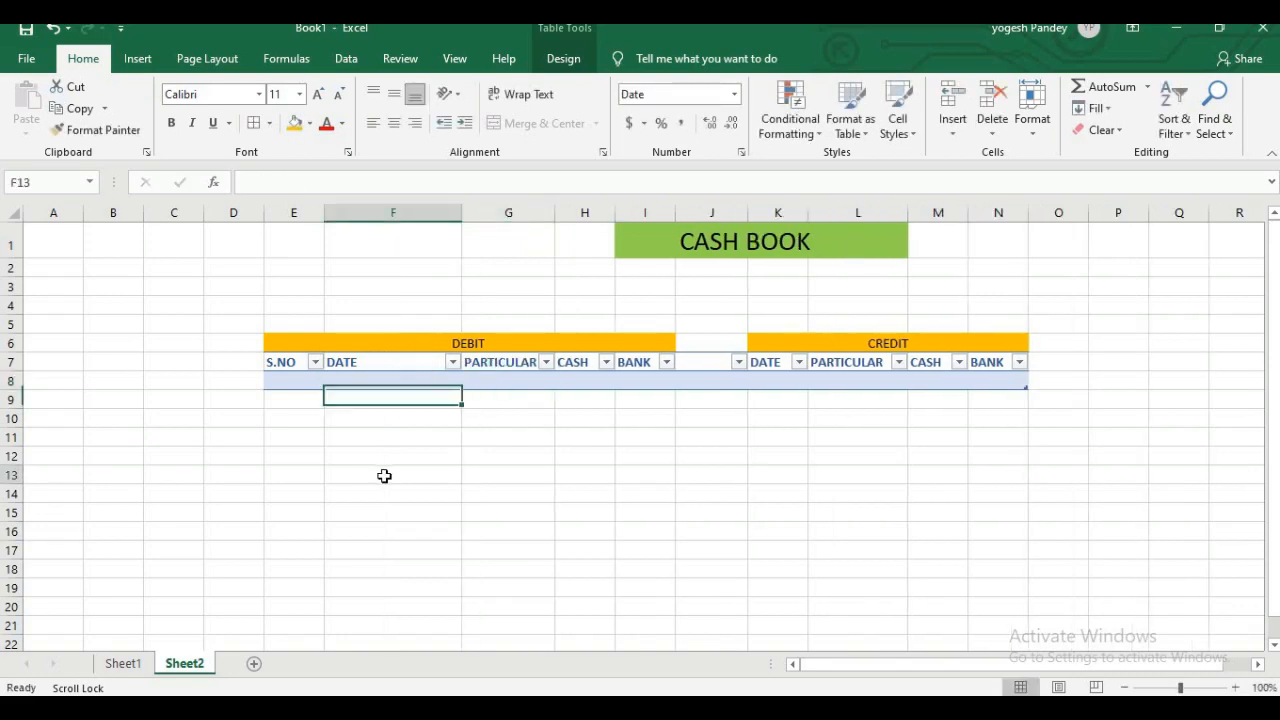
click(383, 475)
click(417, 379)
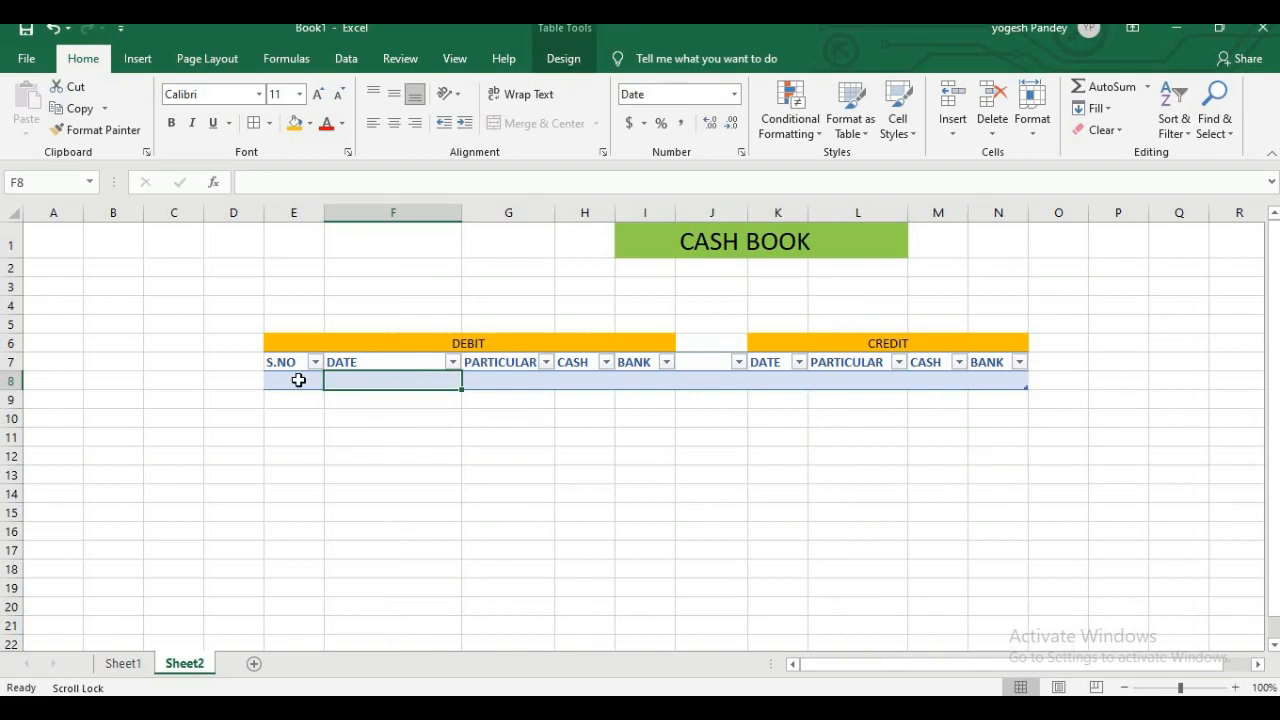
click(298, 380)
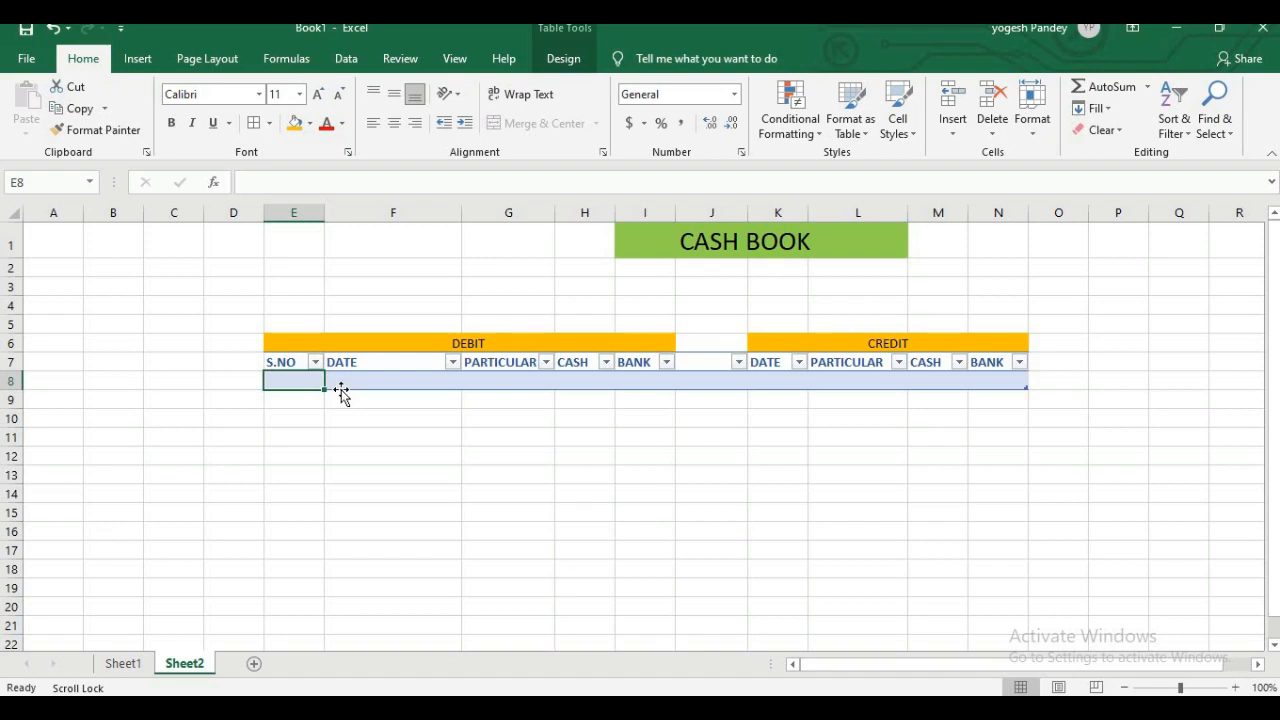
text(=)
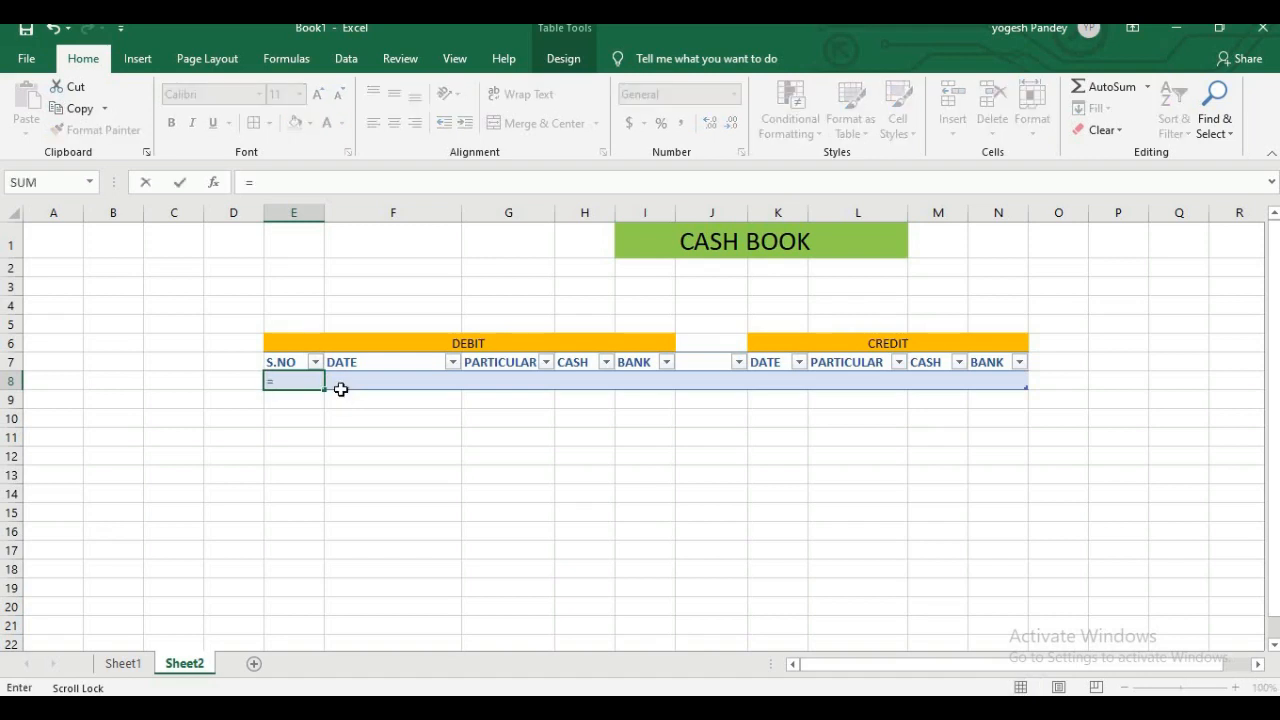
text(IF()
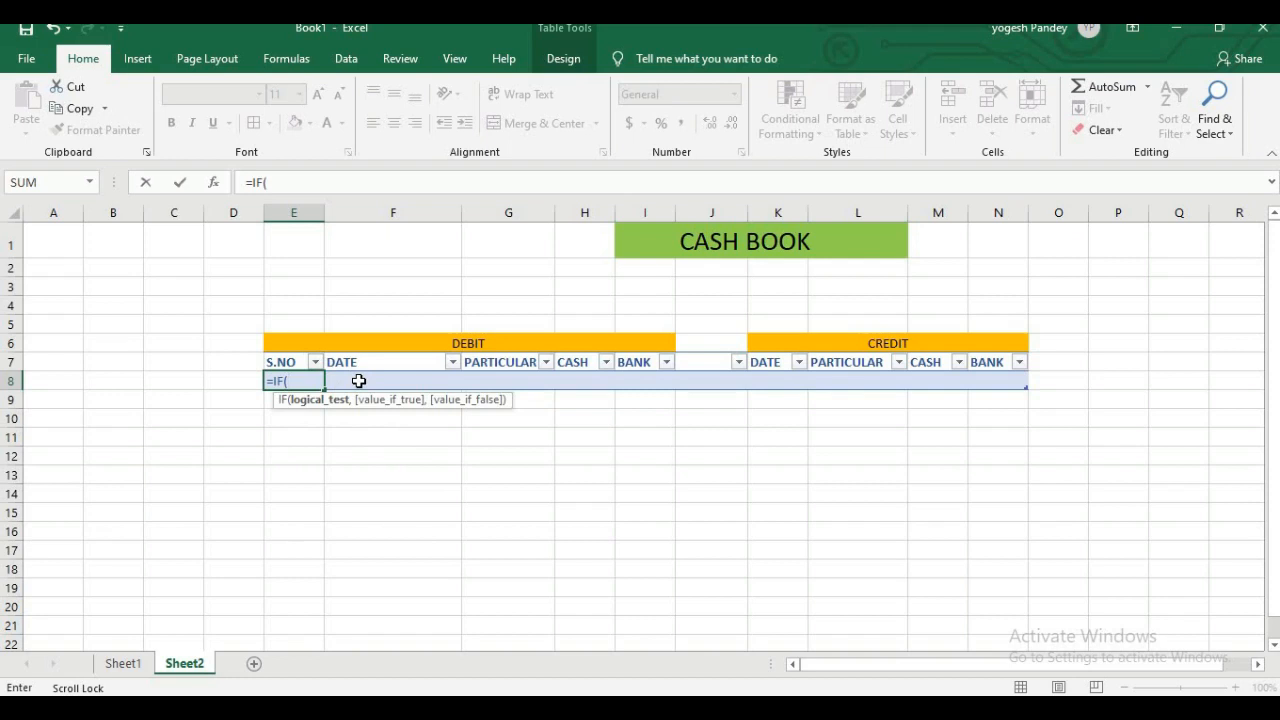
click(358, 381)
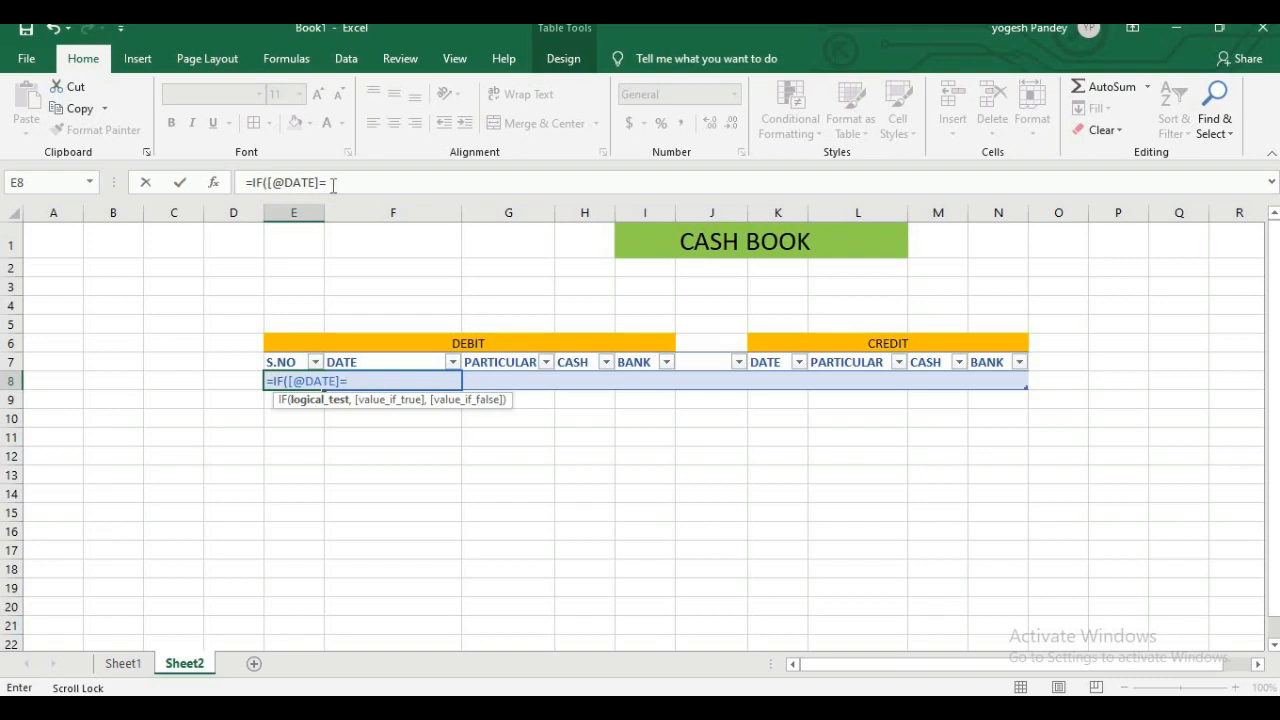
click(338, 183)
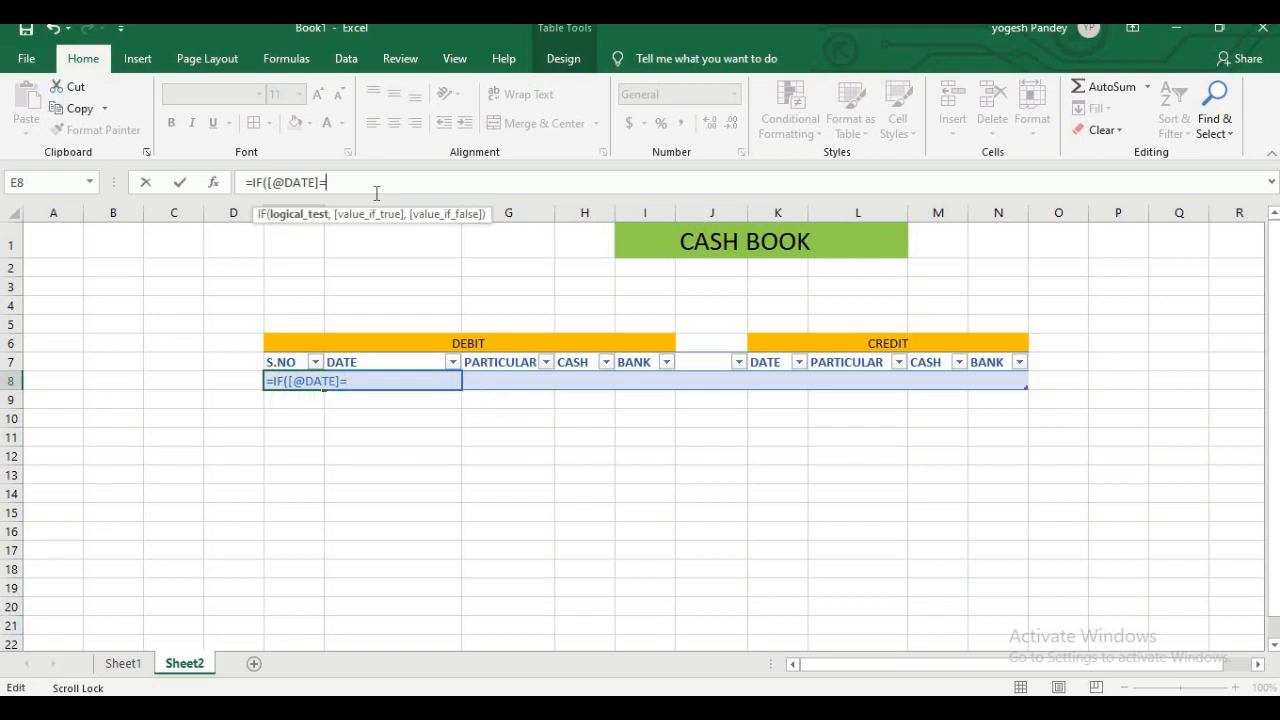
text("","",ROWS)
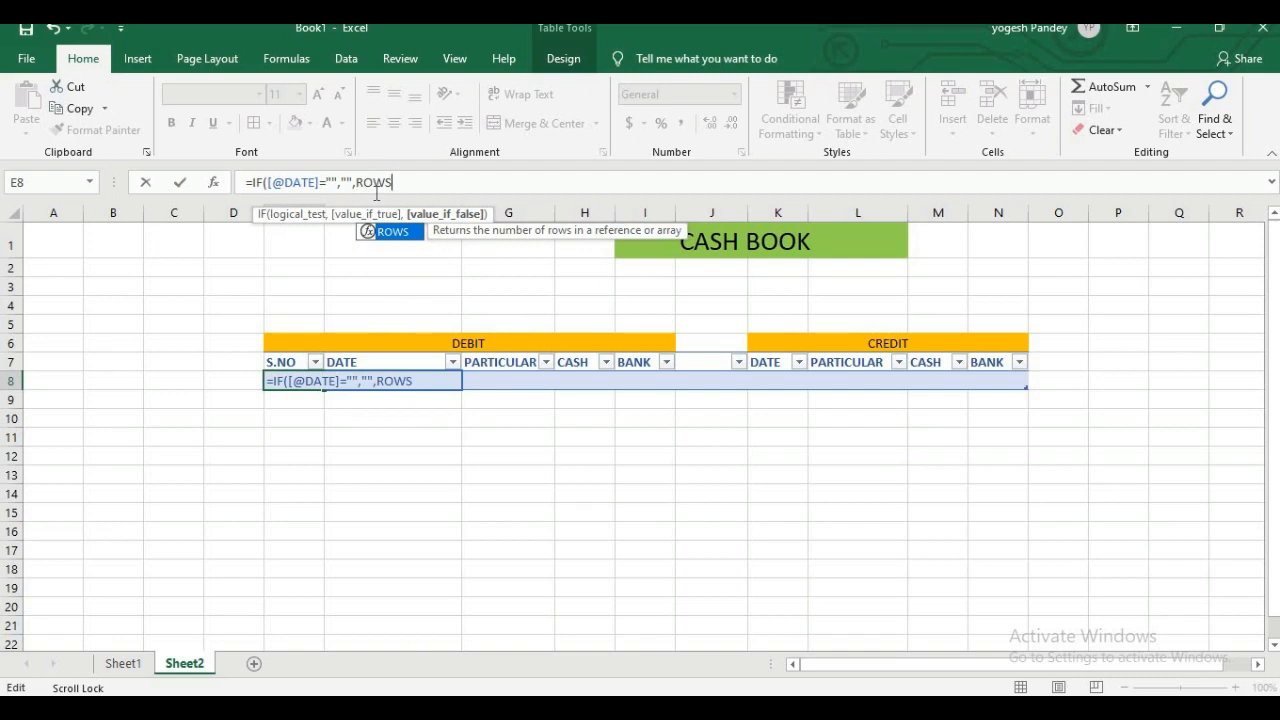
text(()
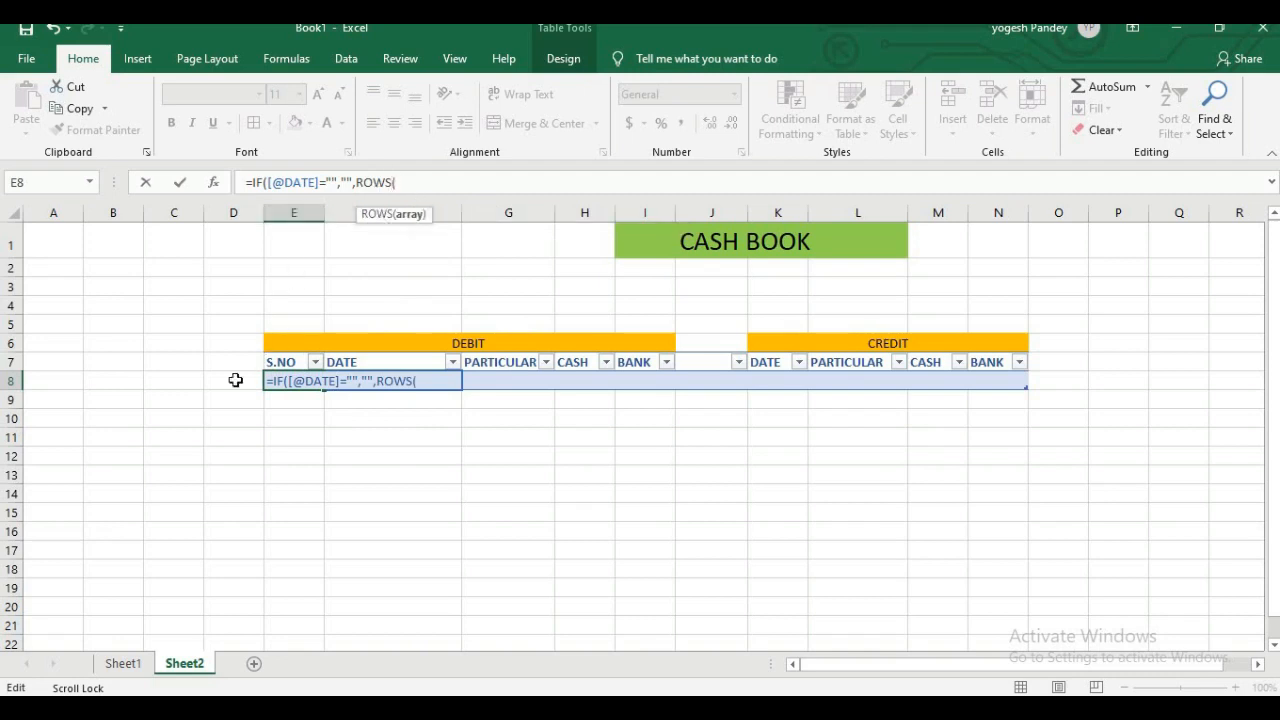
Complete the E8 formula with the row-count range $D$8:D8, keeping only the first reference absolute, and close both brackets
click(231, 381)
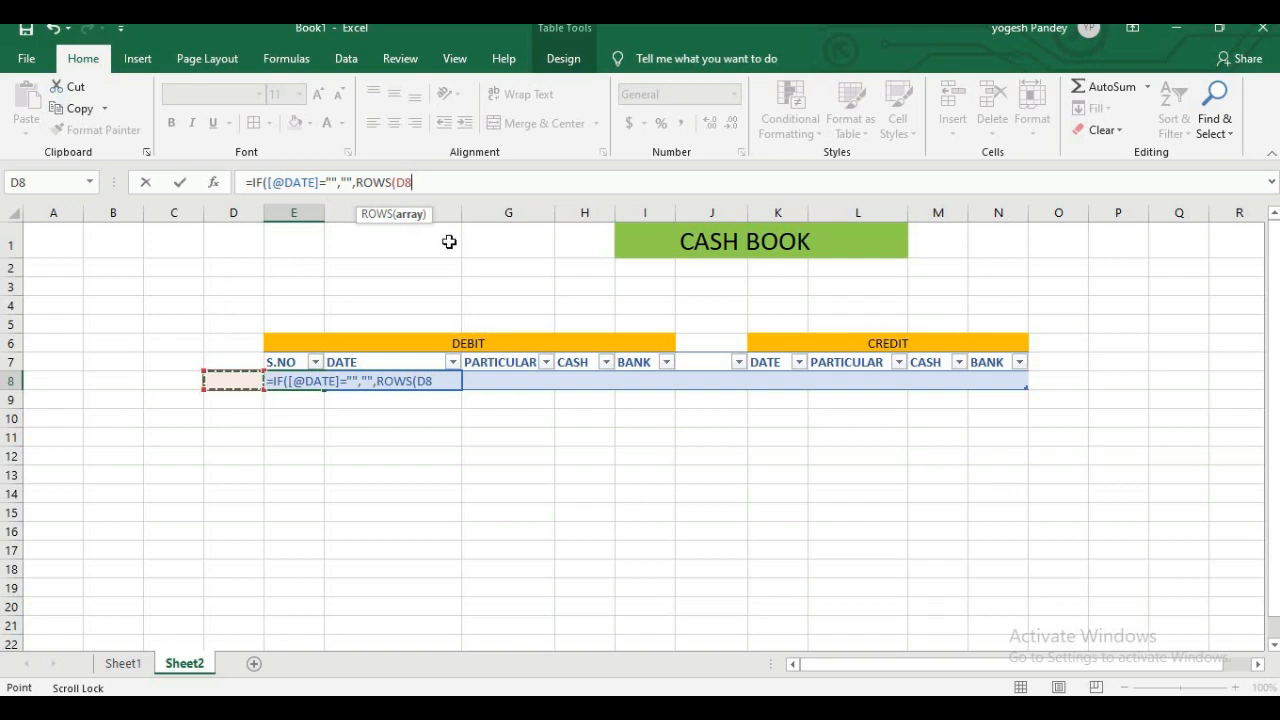
key(F8)
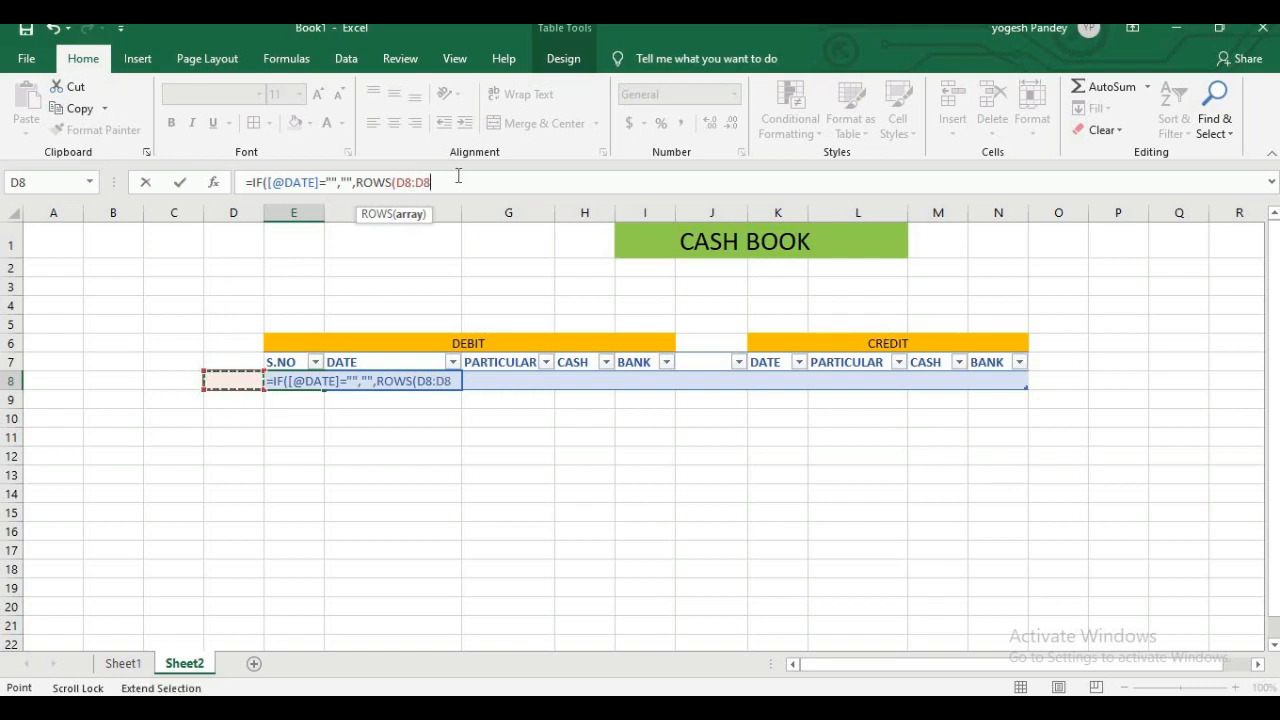
double_click(404, 183)
click(404, 183)
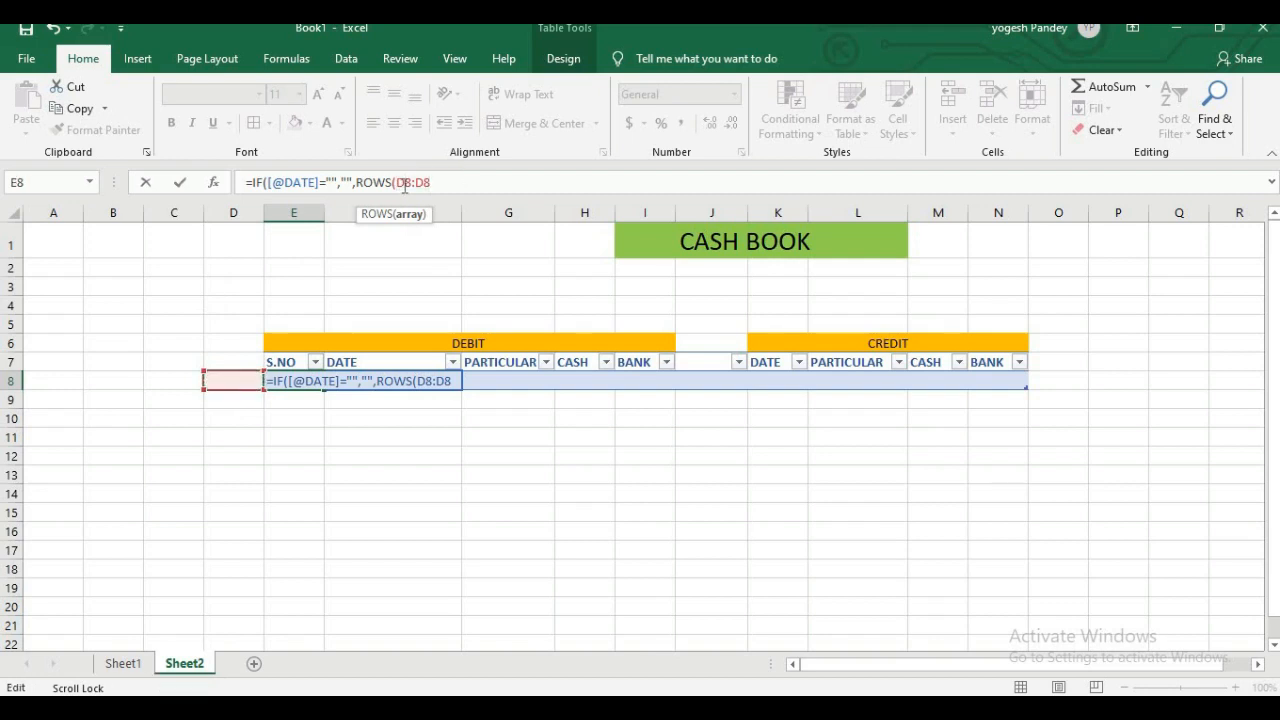
key(F4)
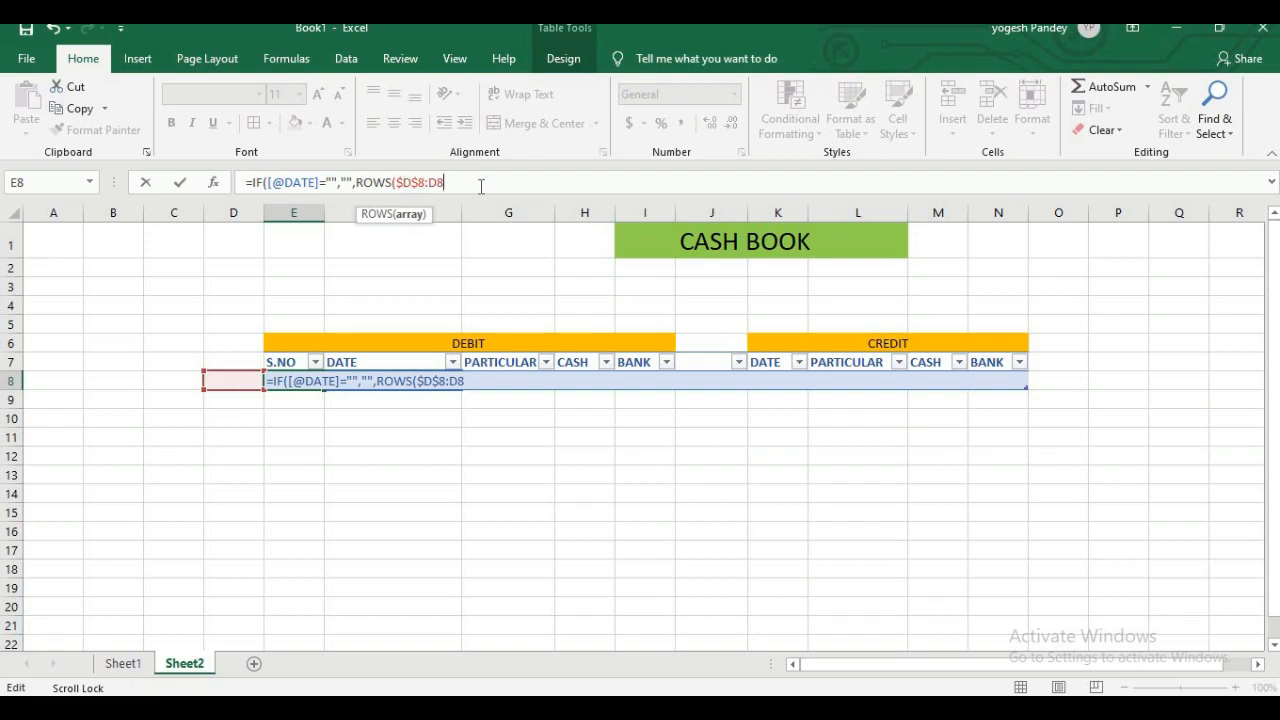
text())
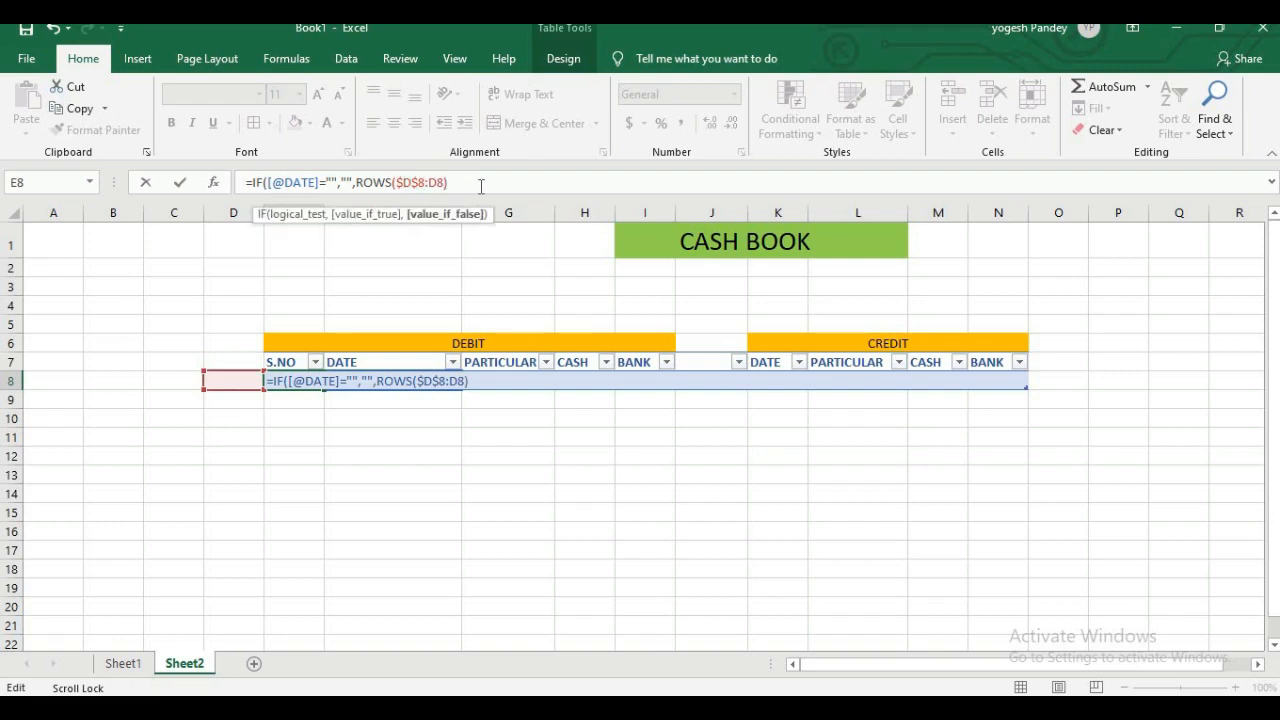
text())
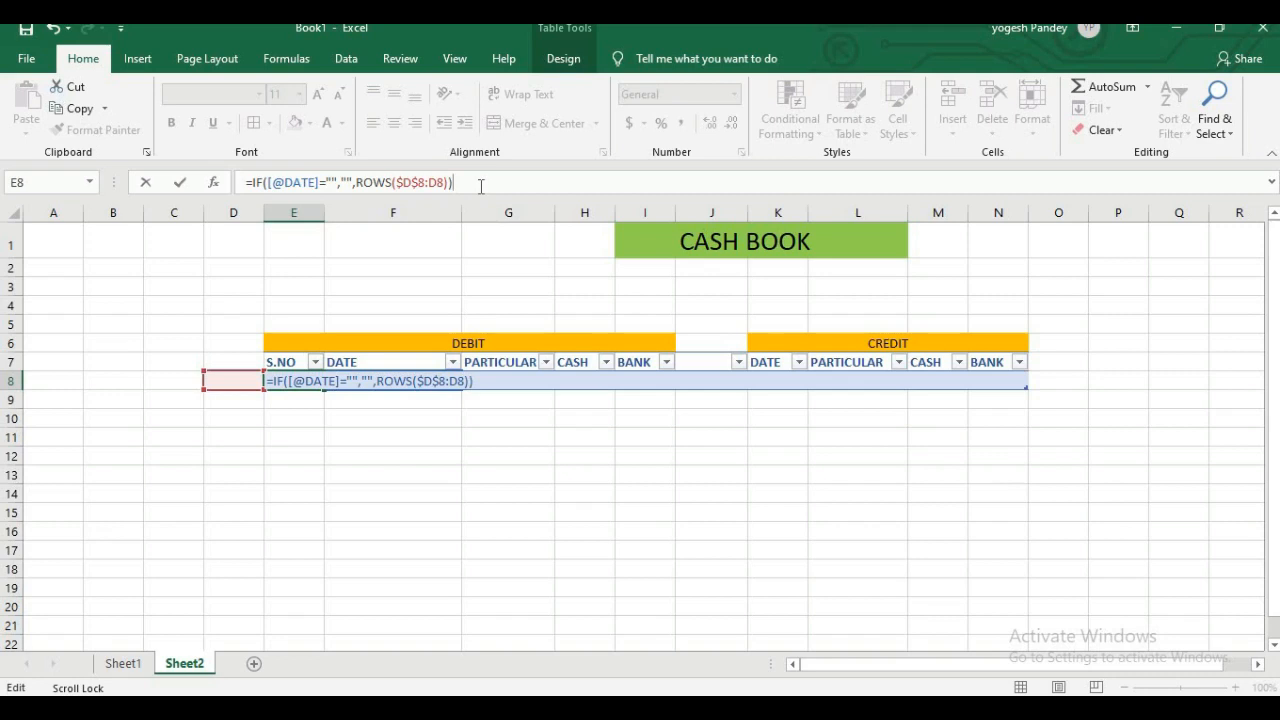
key(Return)
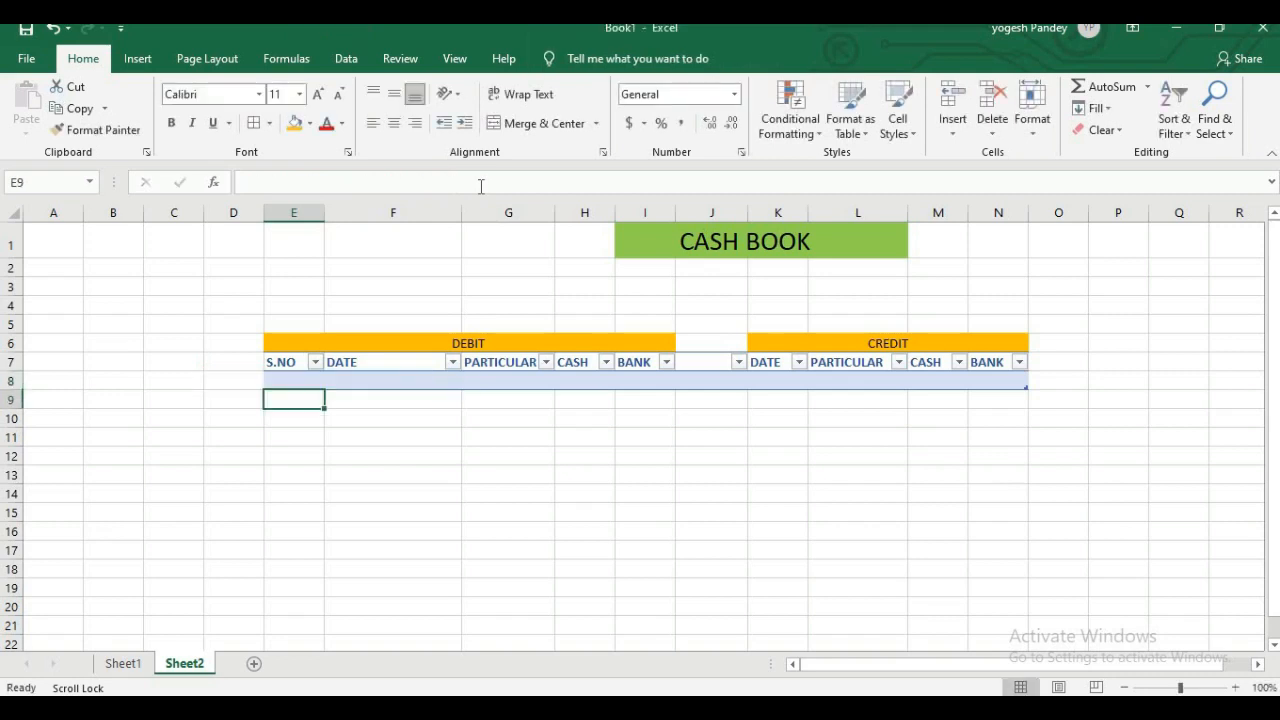
Enter the date 1/1/2021 in F8 of the debit side's first row
click(455, 383)
text(1/)
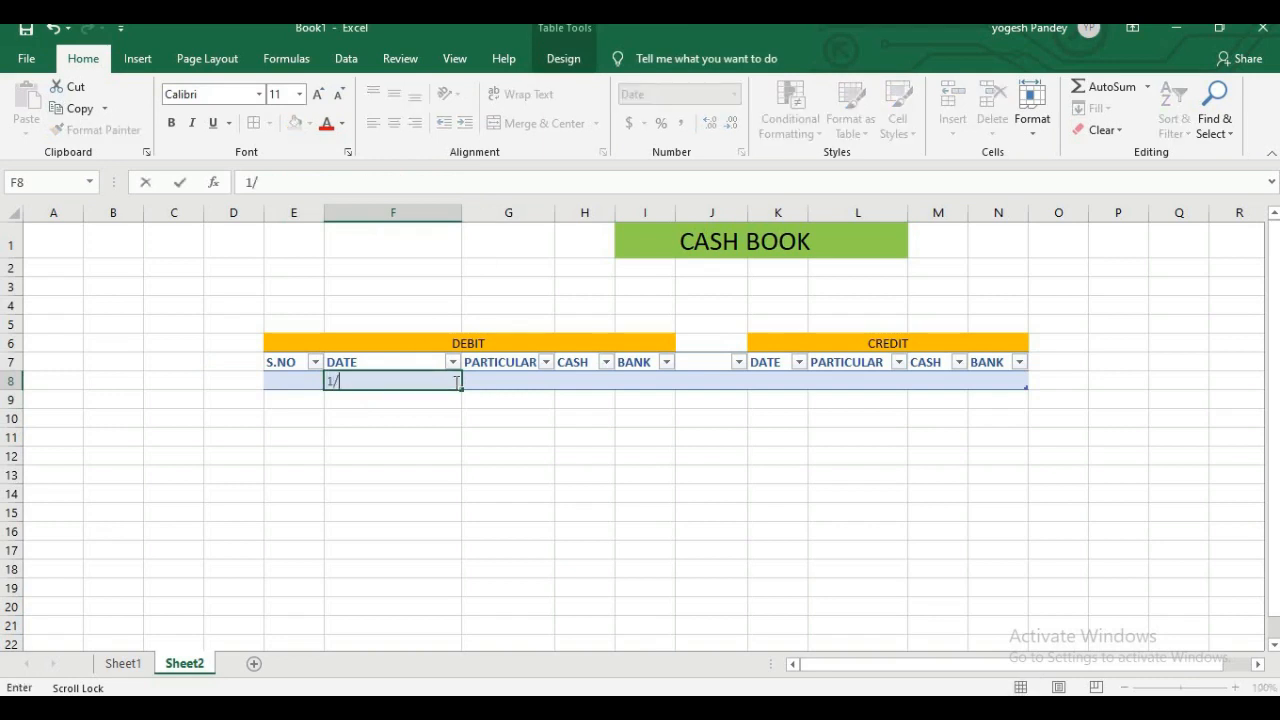
text(1/2021)
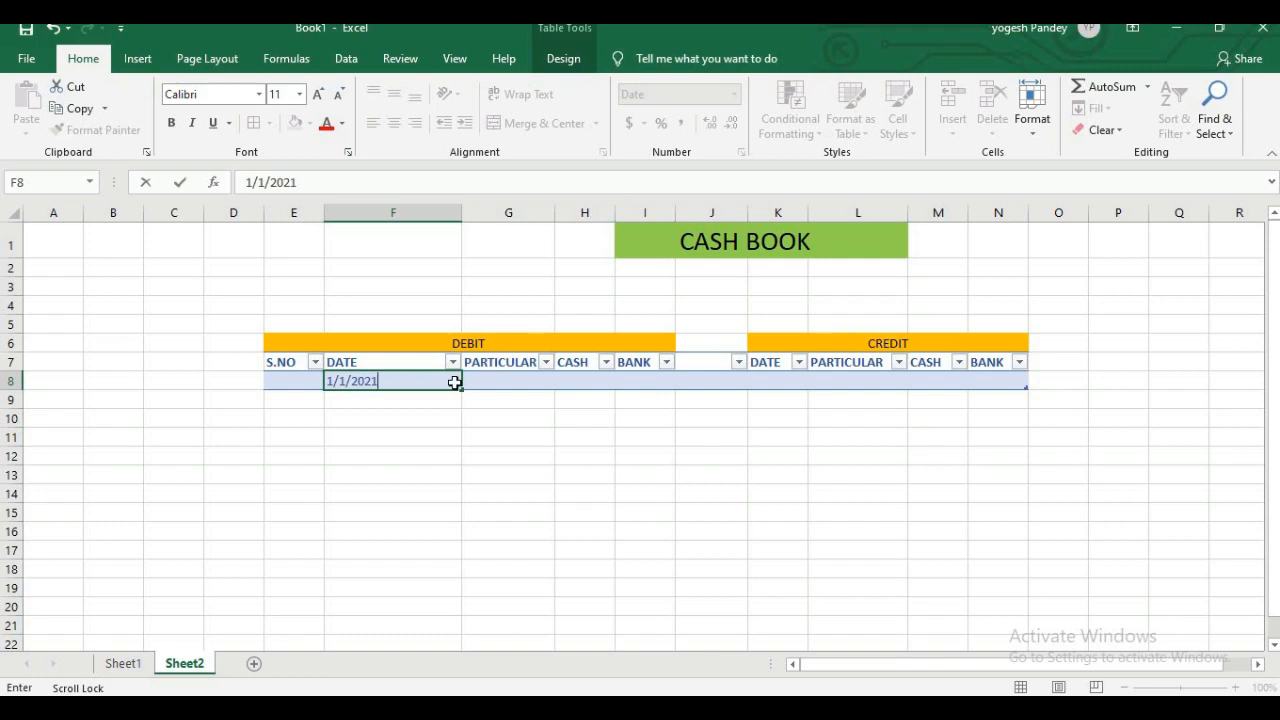
key(Tab)
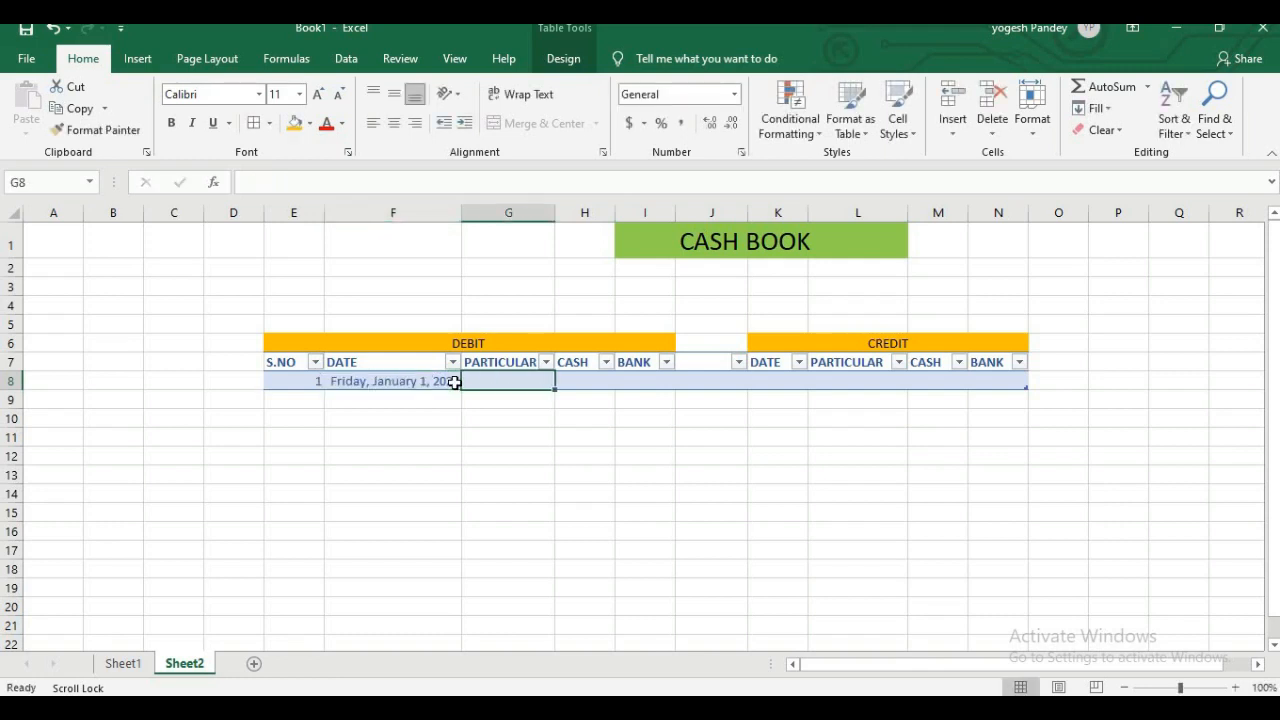
Fill the debit side of row 8 with the particular BAL, 20,000 in CASH and 30000 in BANK
text(BAL)
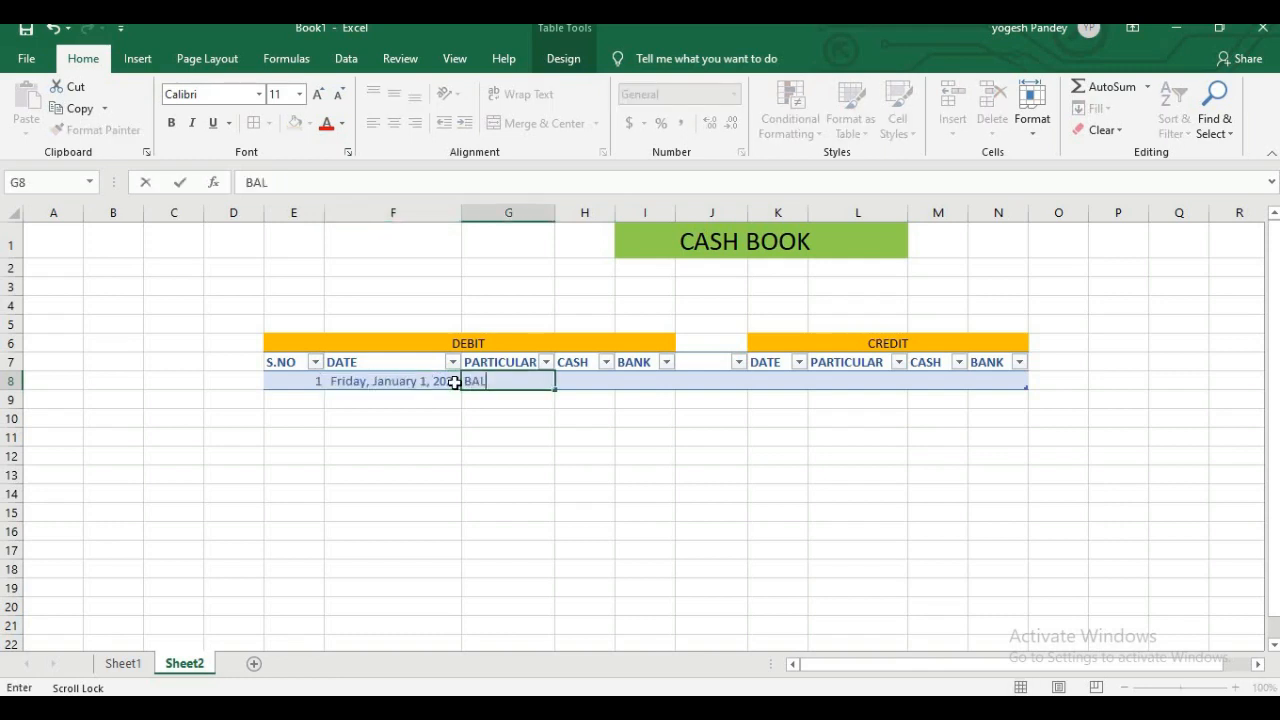
key(Tab)
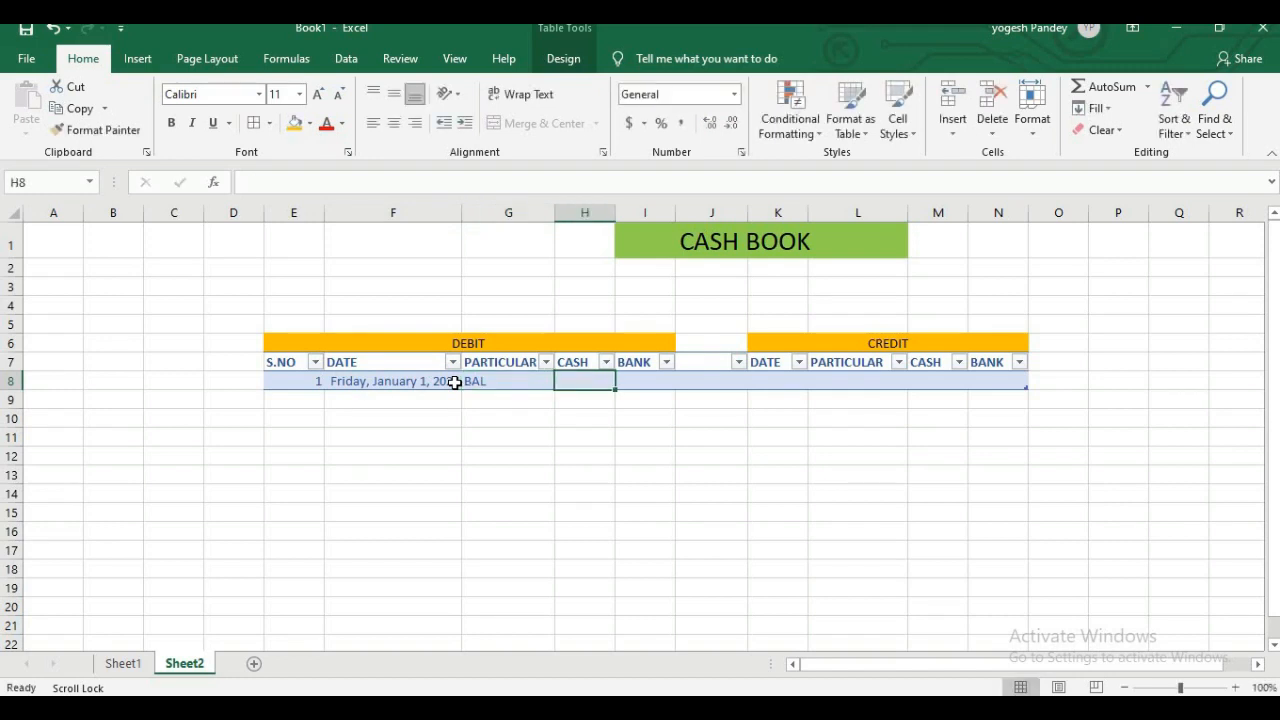
text(20,000)
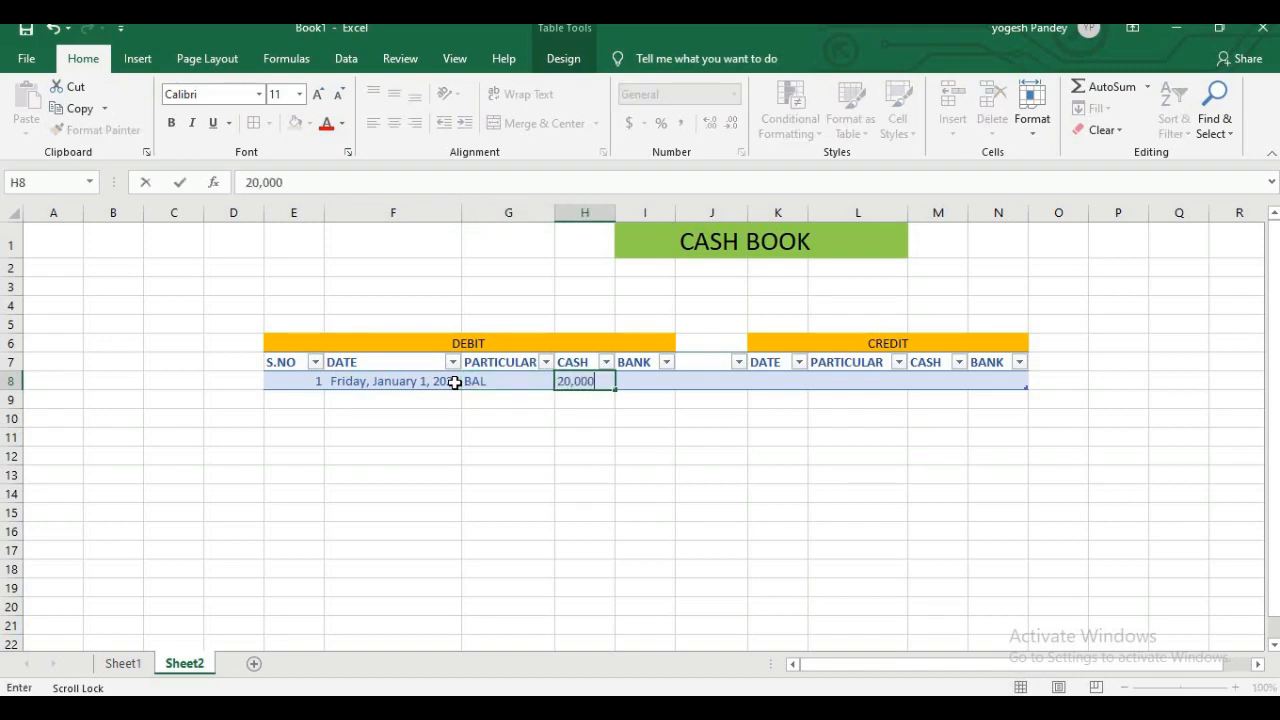
key(Tab)
text(30000)
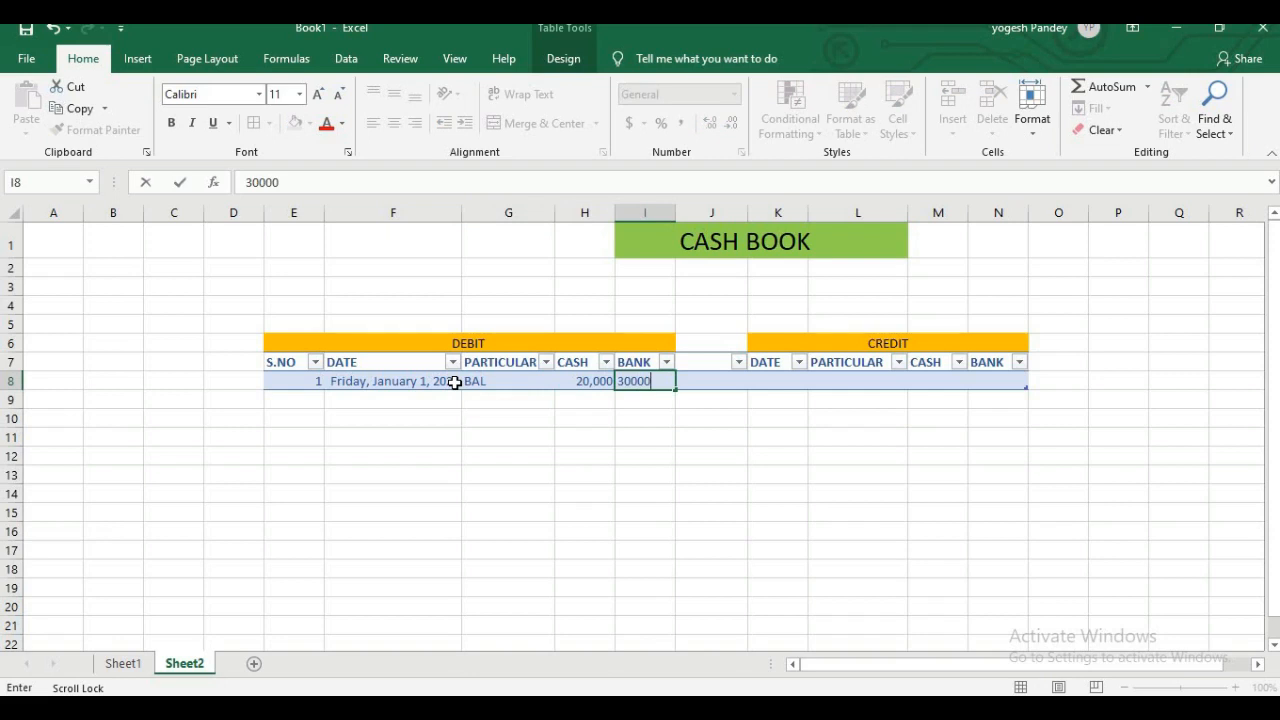
key(Tab)
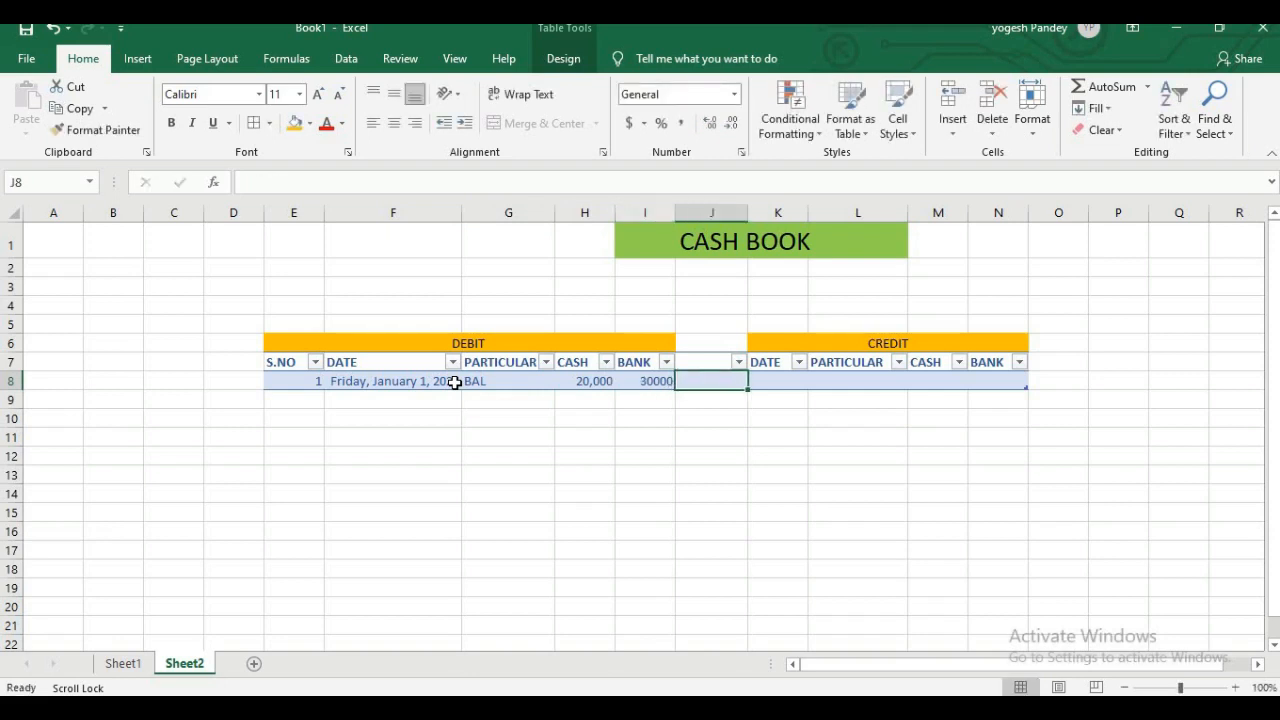
Fill the credit side of row 8 with the date 1/1/2021, the payee's name, 2000 in CASH and 3000 in BANK, and add a new table row
key(Tab)
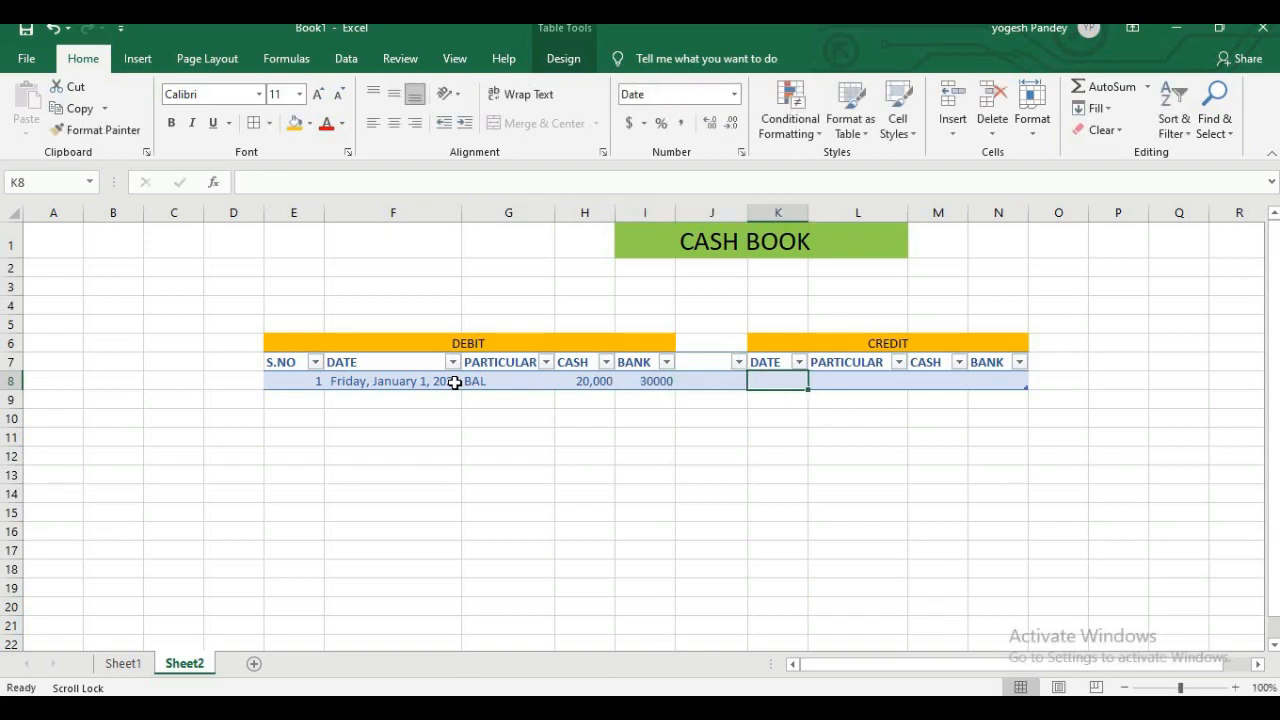
text(1/1/)
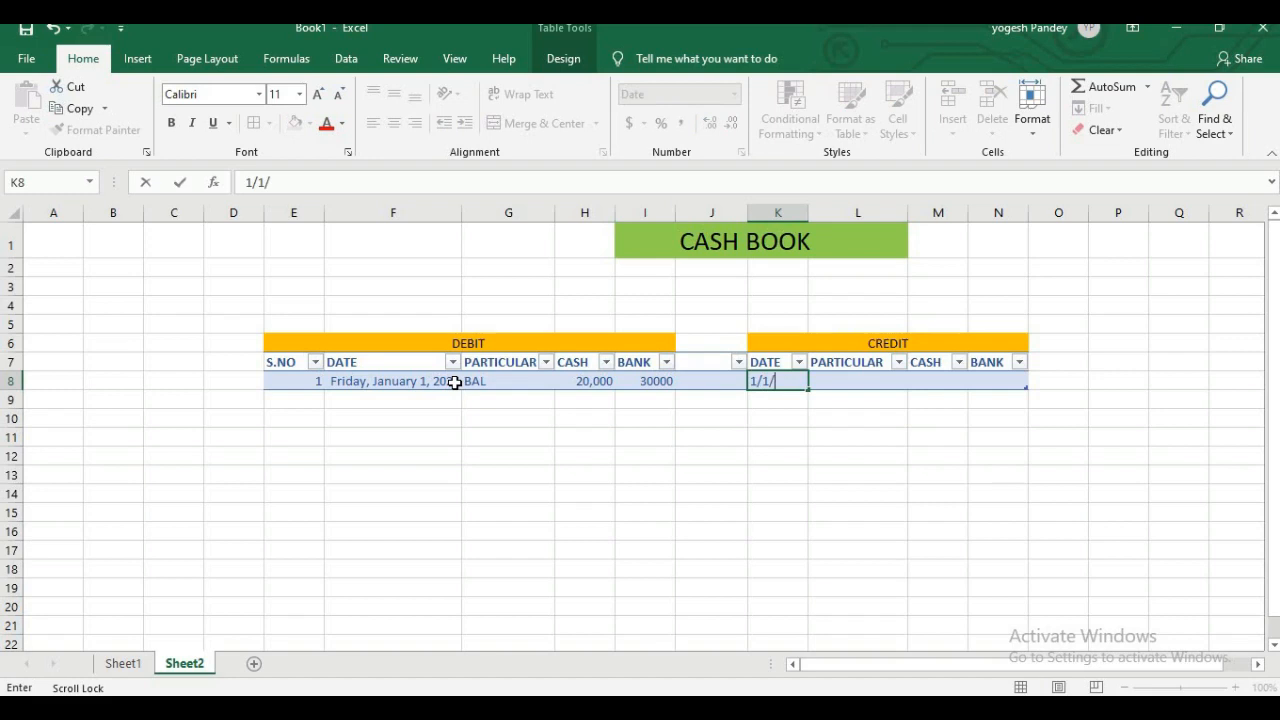
text(2021)
key(Tab)
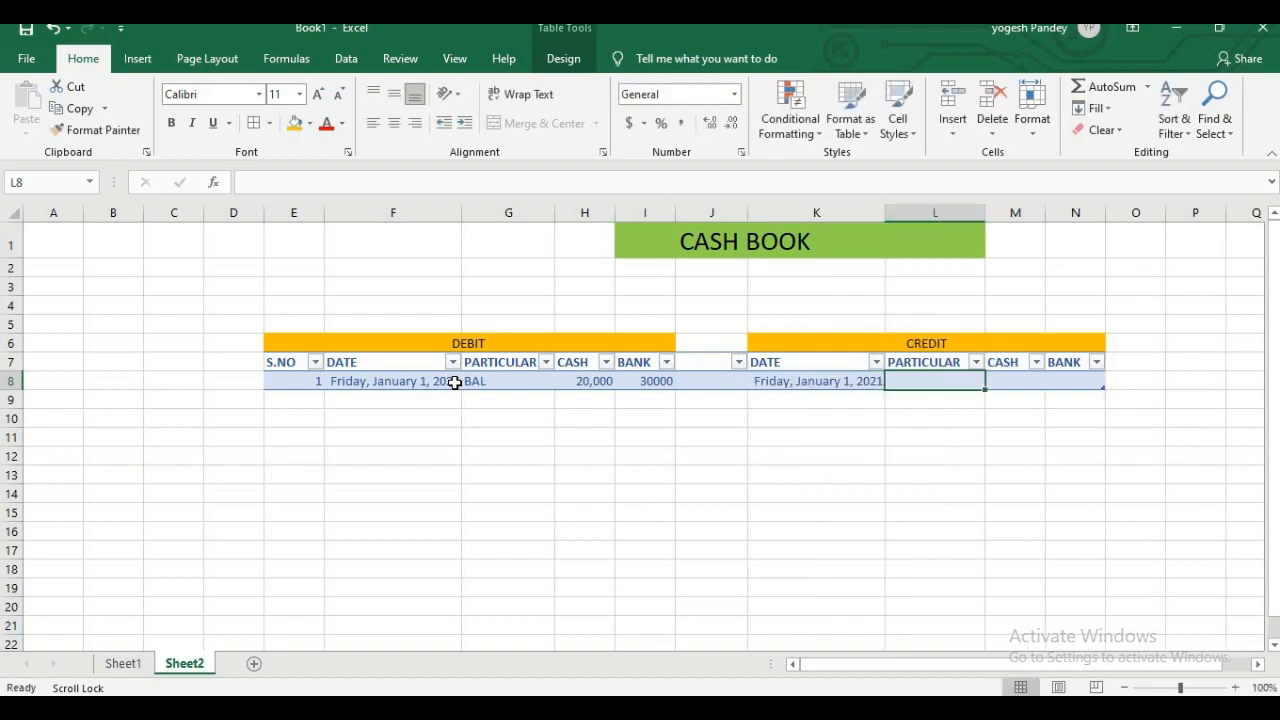
text(RAMESH)
key(Tab)
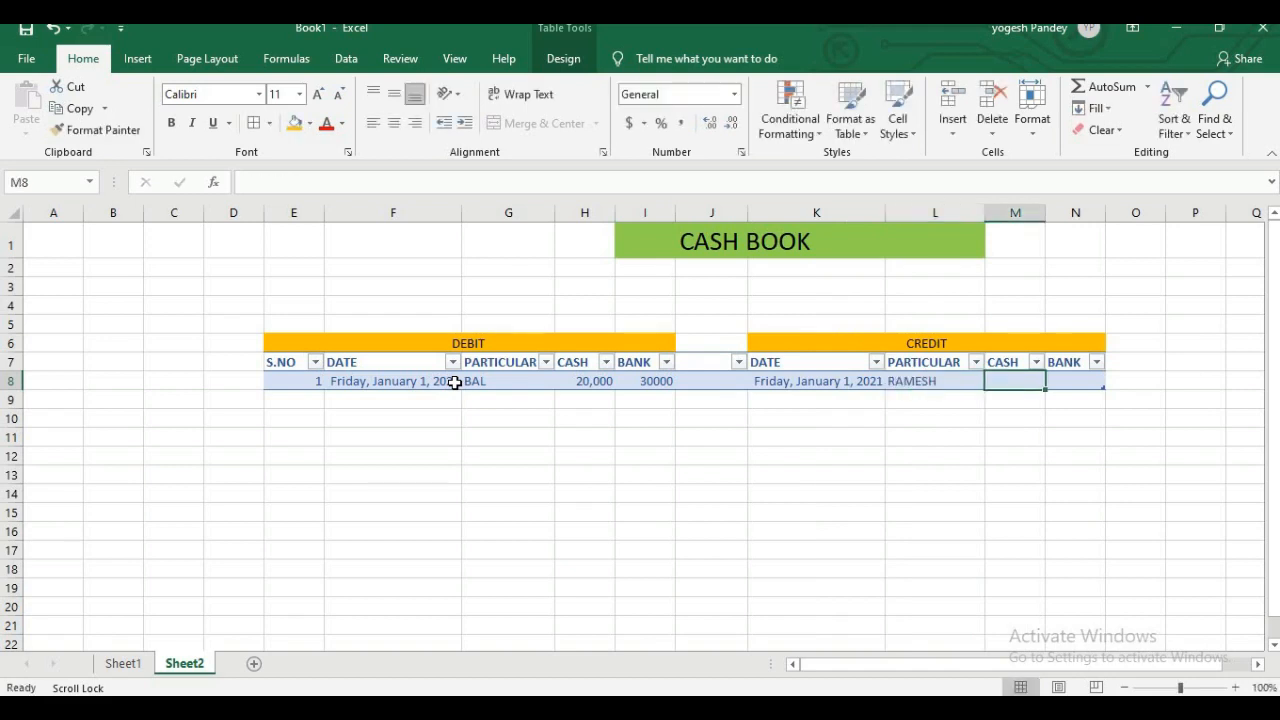
text(2000)
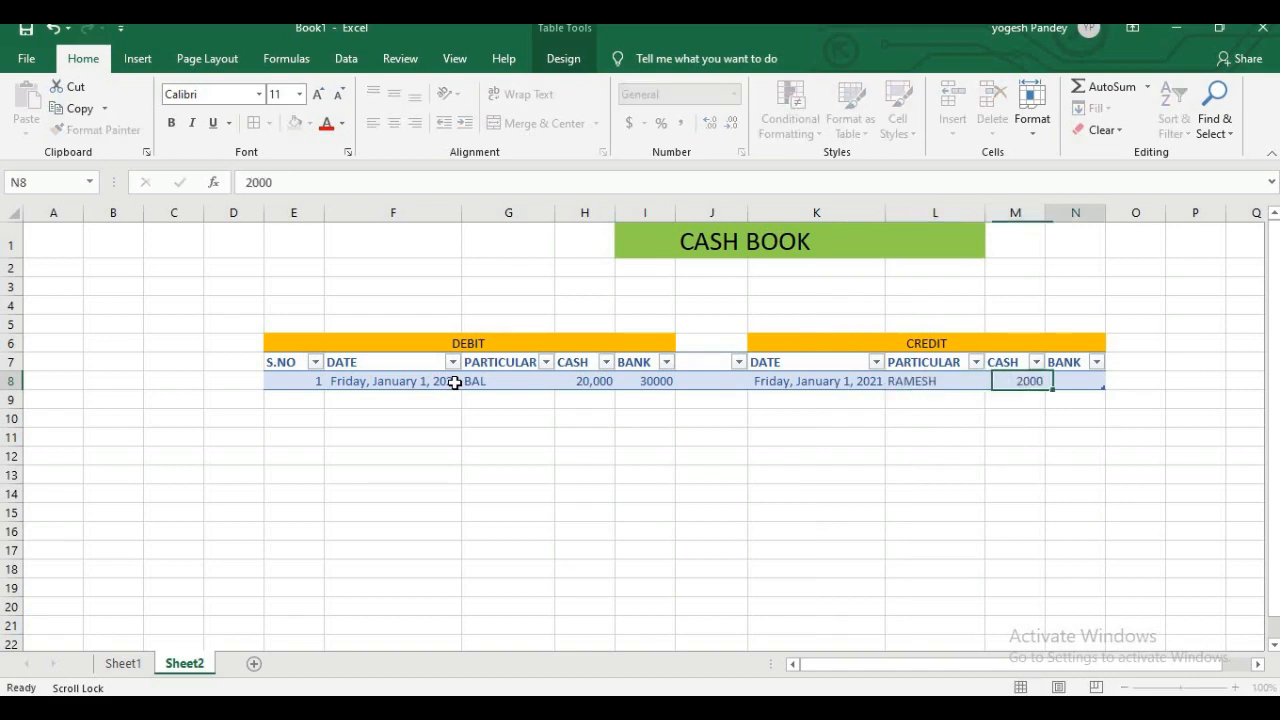
key(Tab)
text(3000)
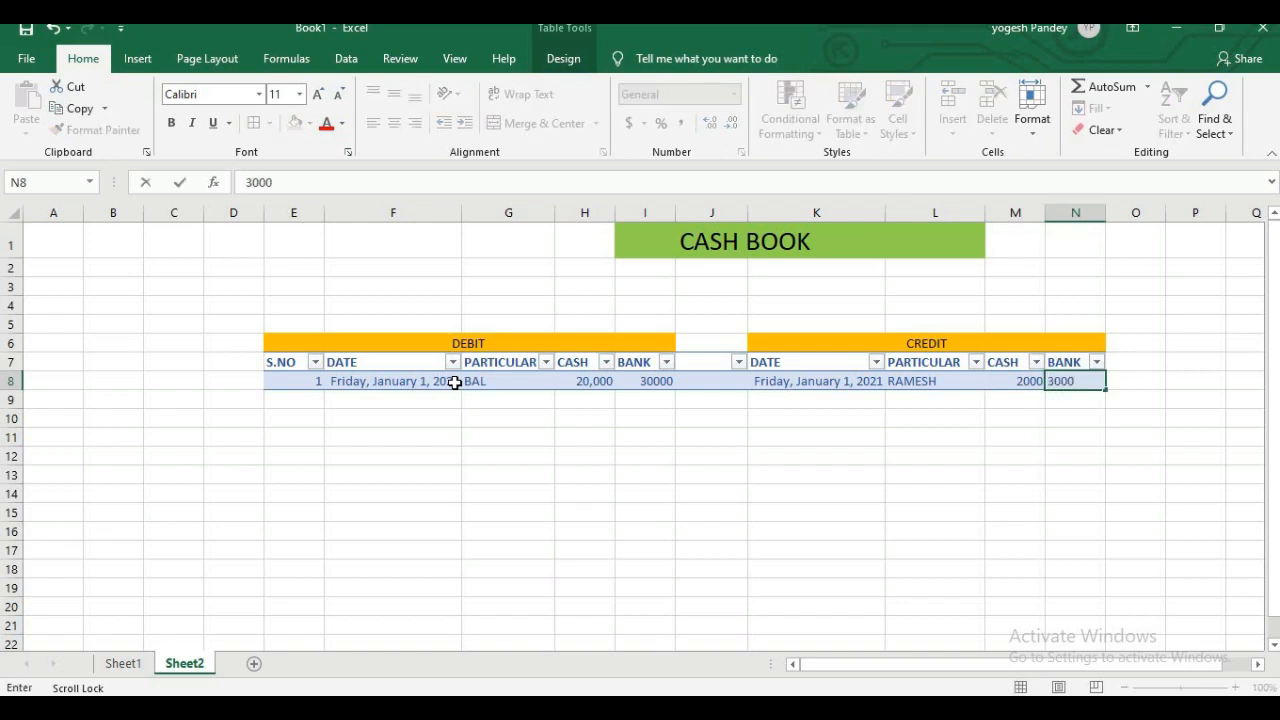
key(Tab)
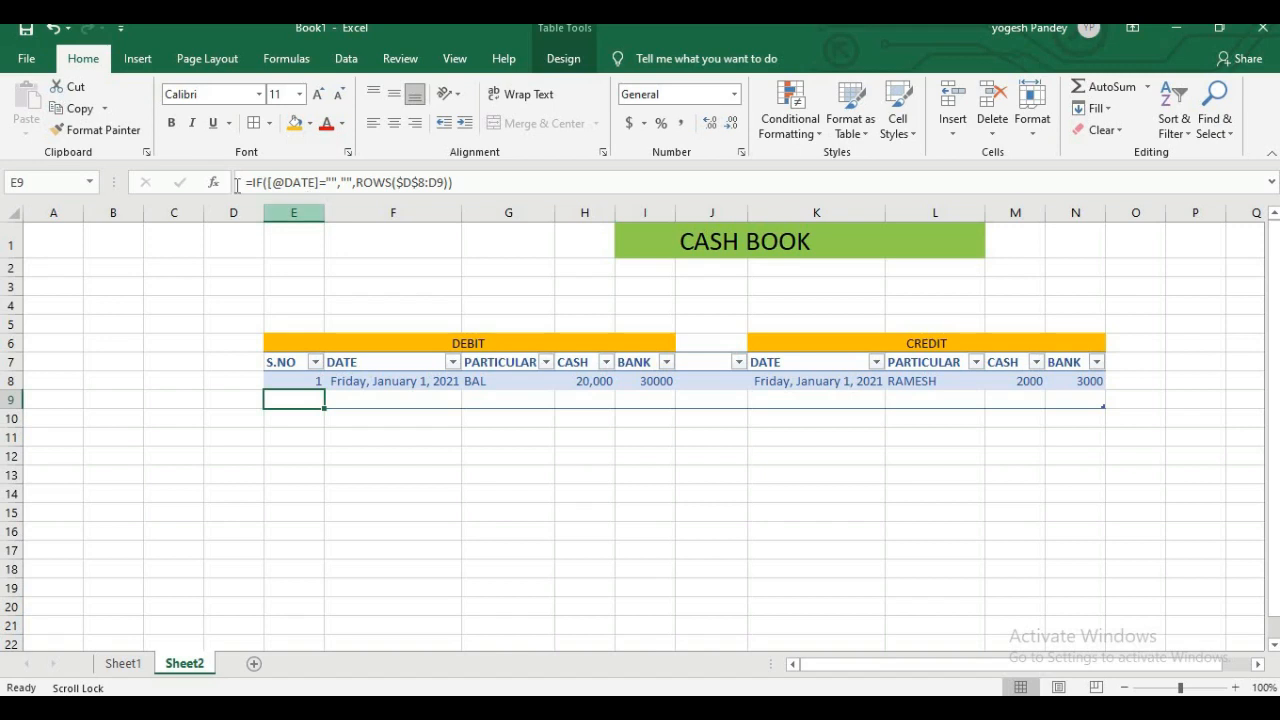
Fill the debit side of row 9 with the date 1/JAN, the person's name as particular and 30000 in CASH
click(400, 405)
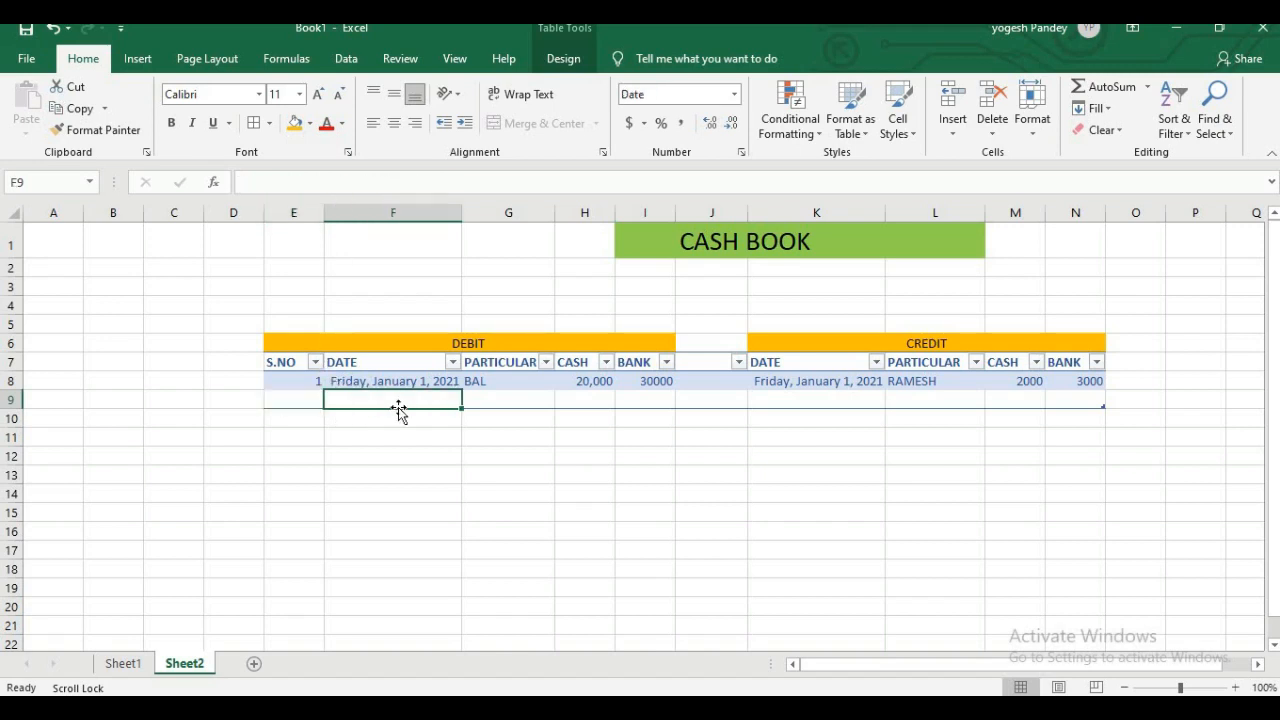
text(1/JAN)
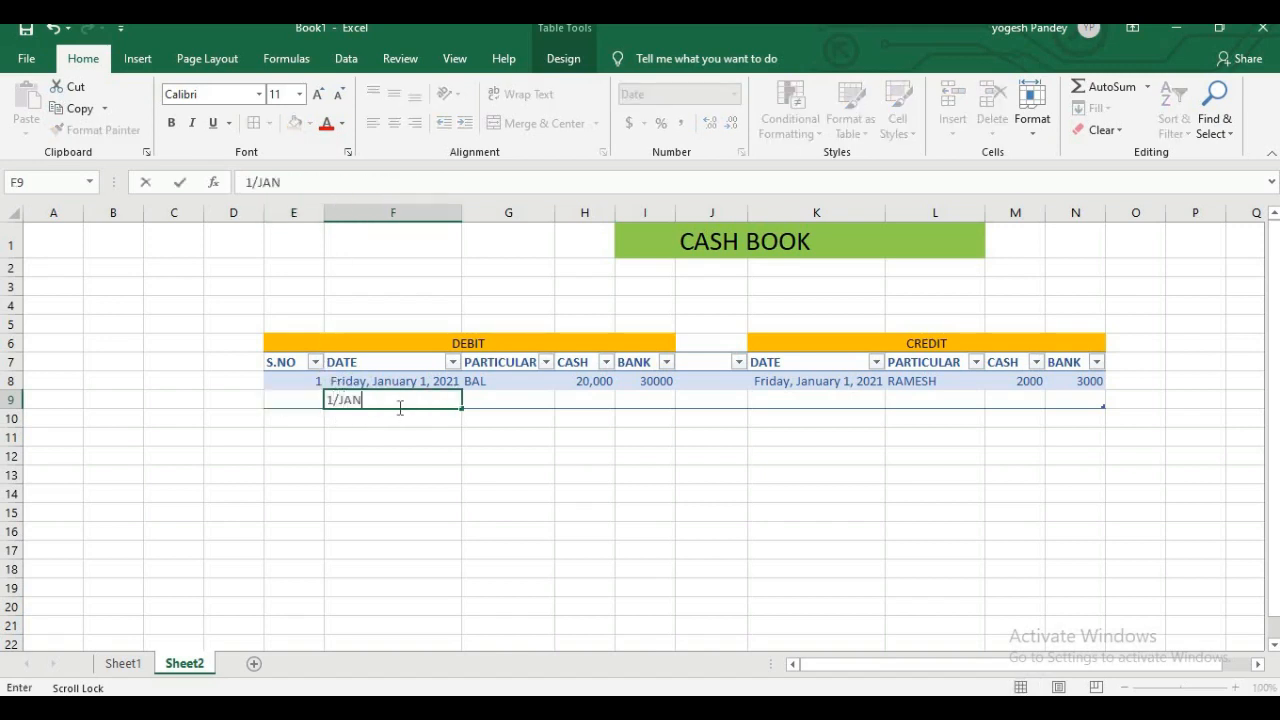
key(ctrl+Return)
key(Tab)
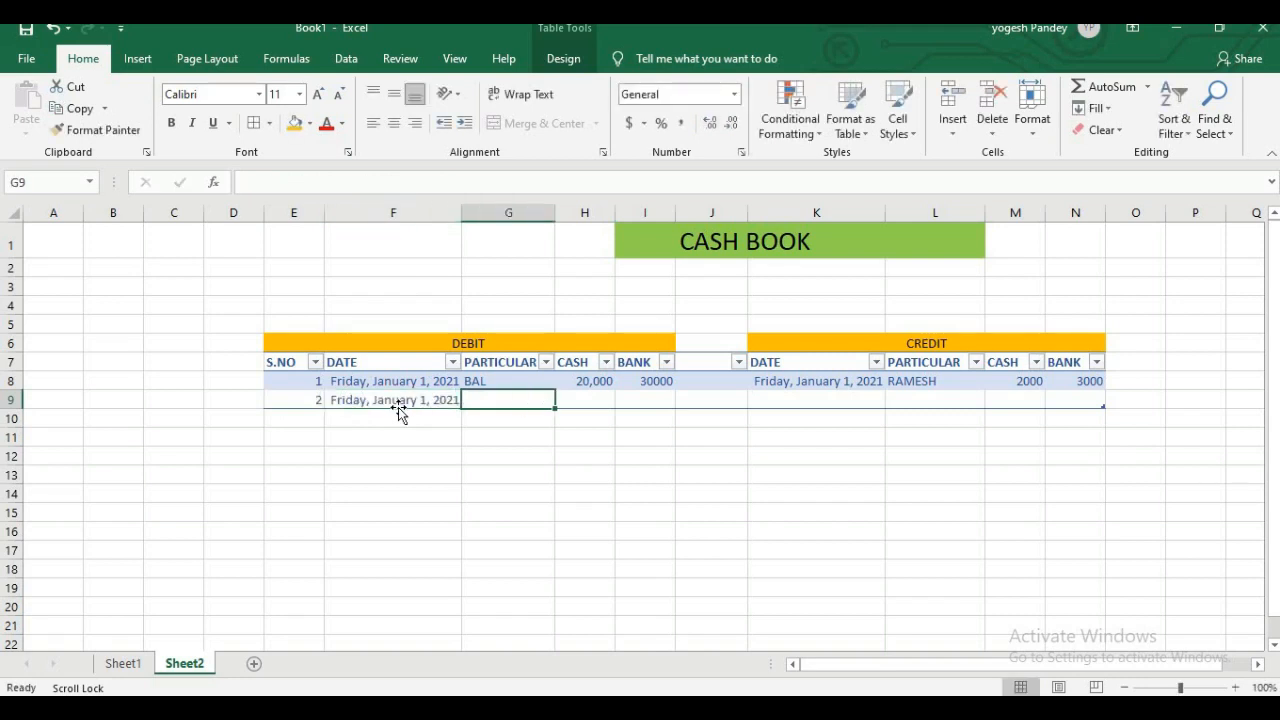
text(MA)
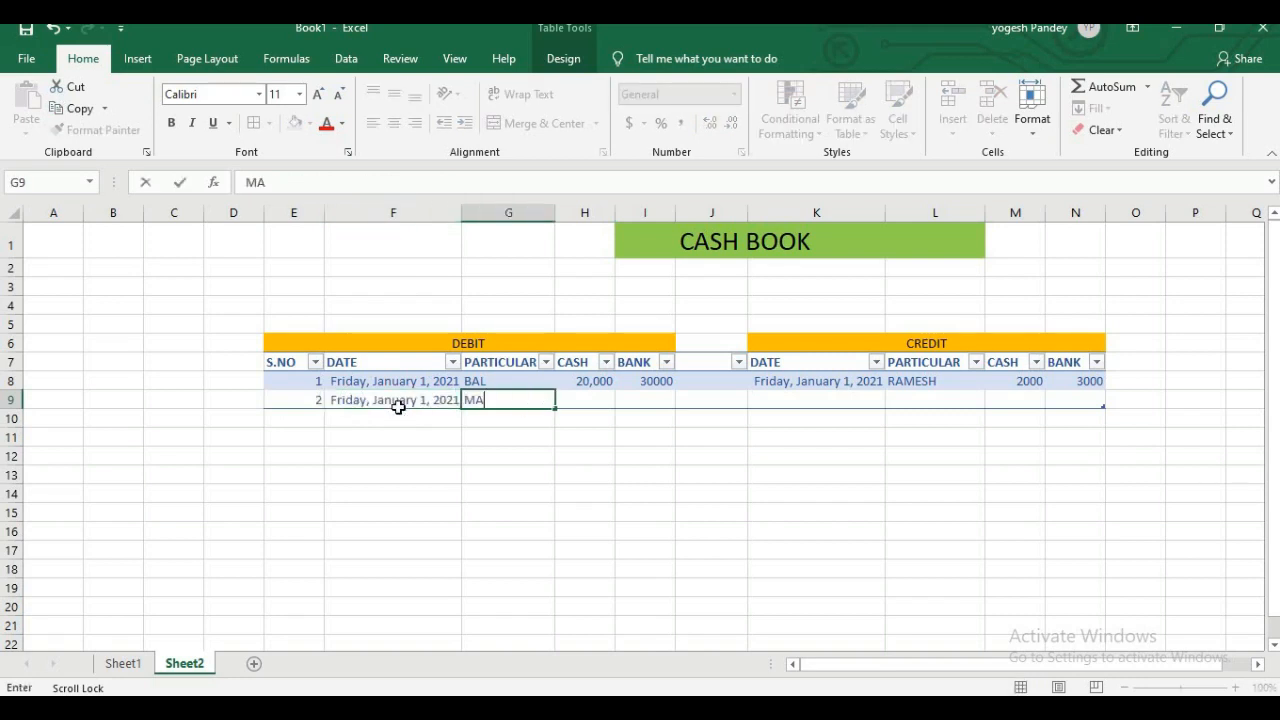
text(HESH)
key(Tab)
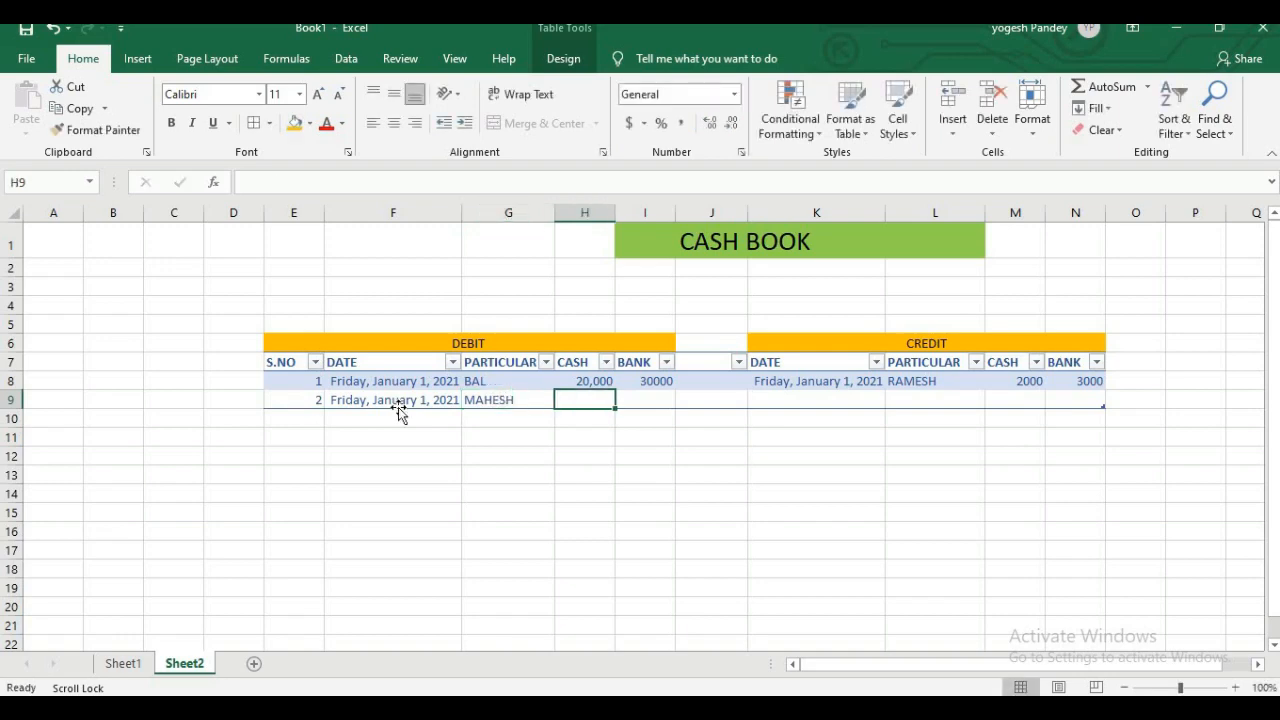
text(3000)
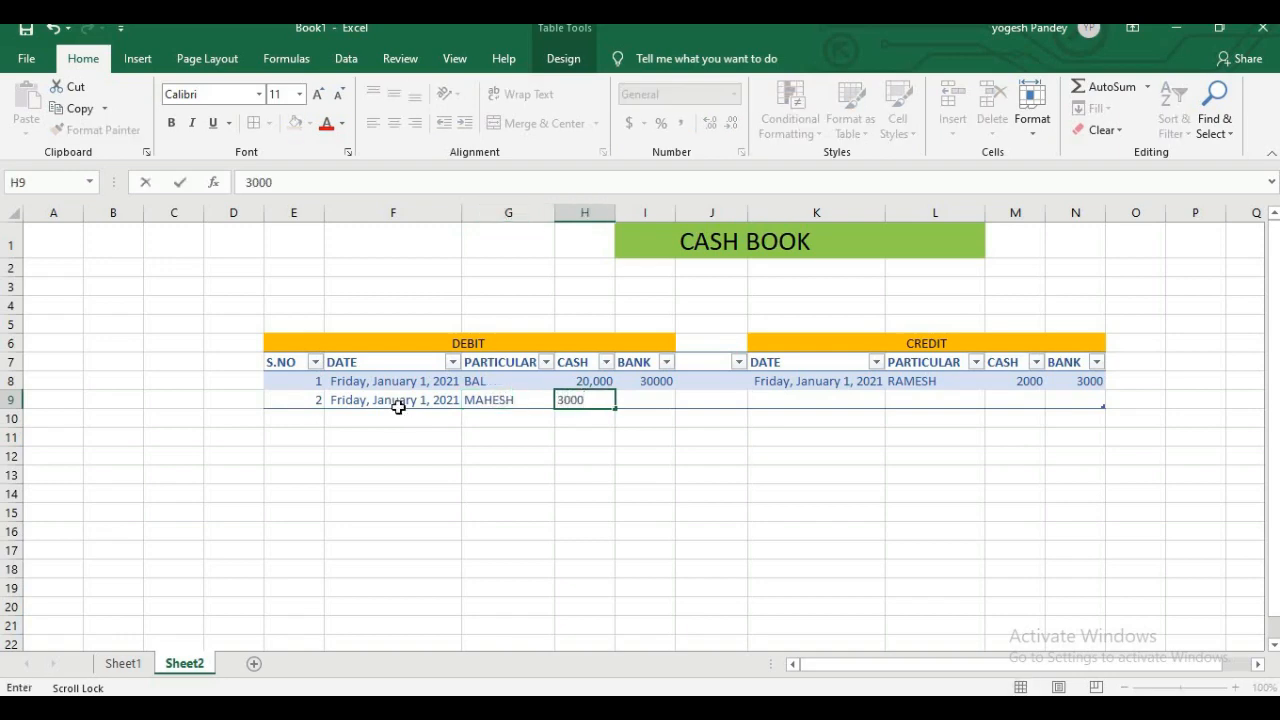
text(0)
key(Tab)
key(Tab)
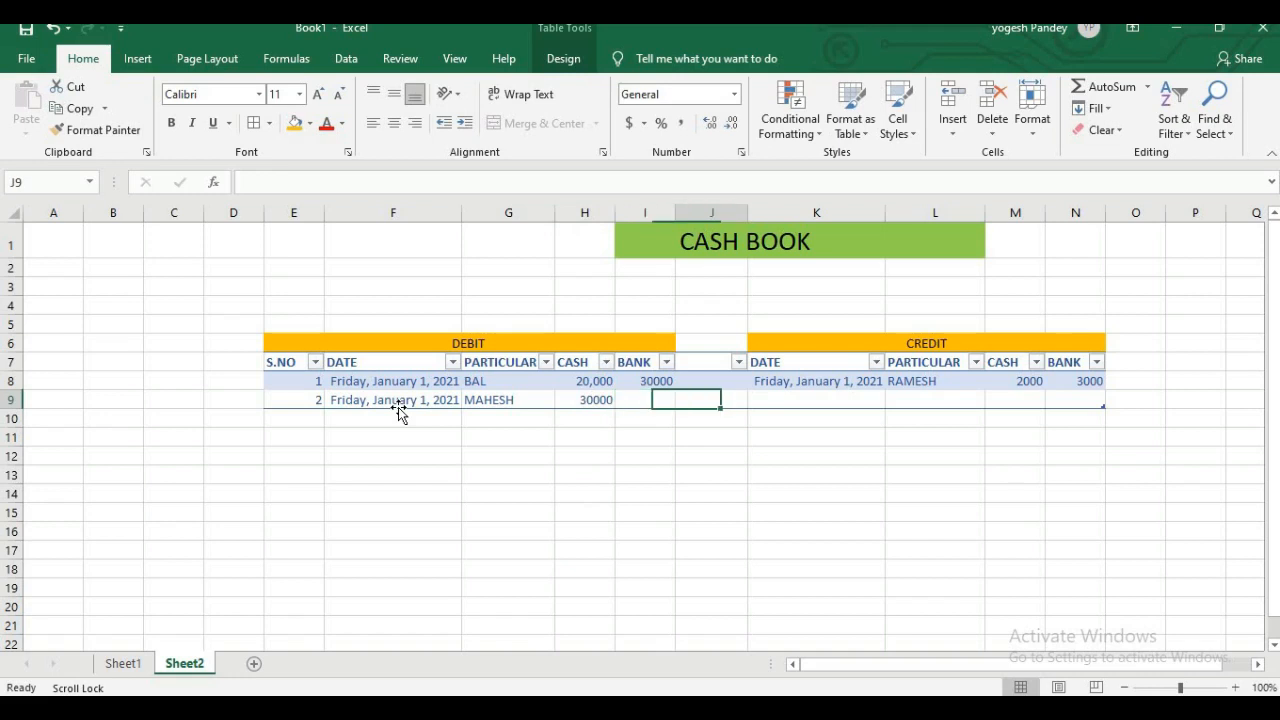
key(Tab)
text(1/1/)
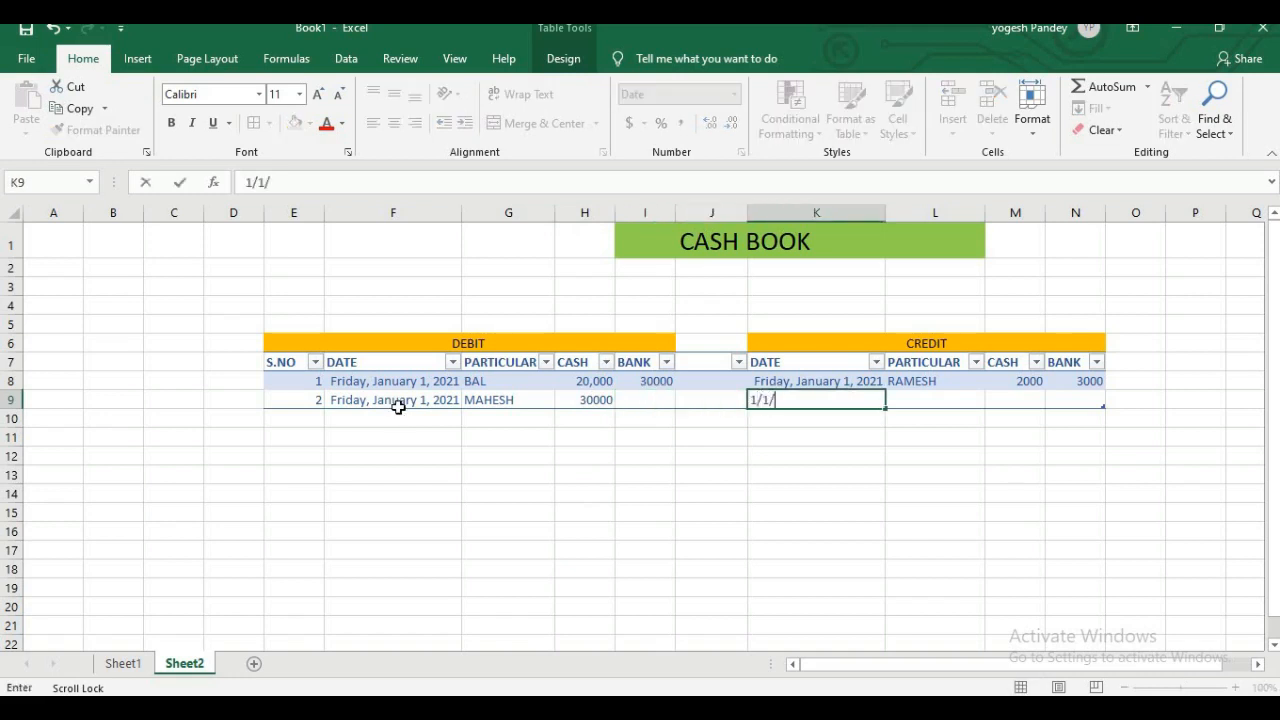
key(Tab)
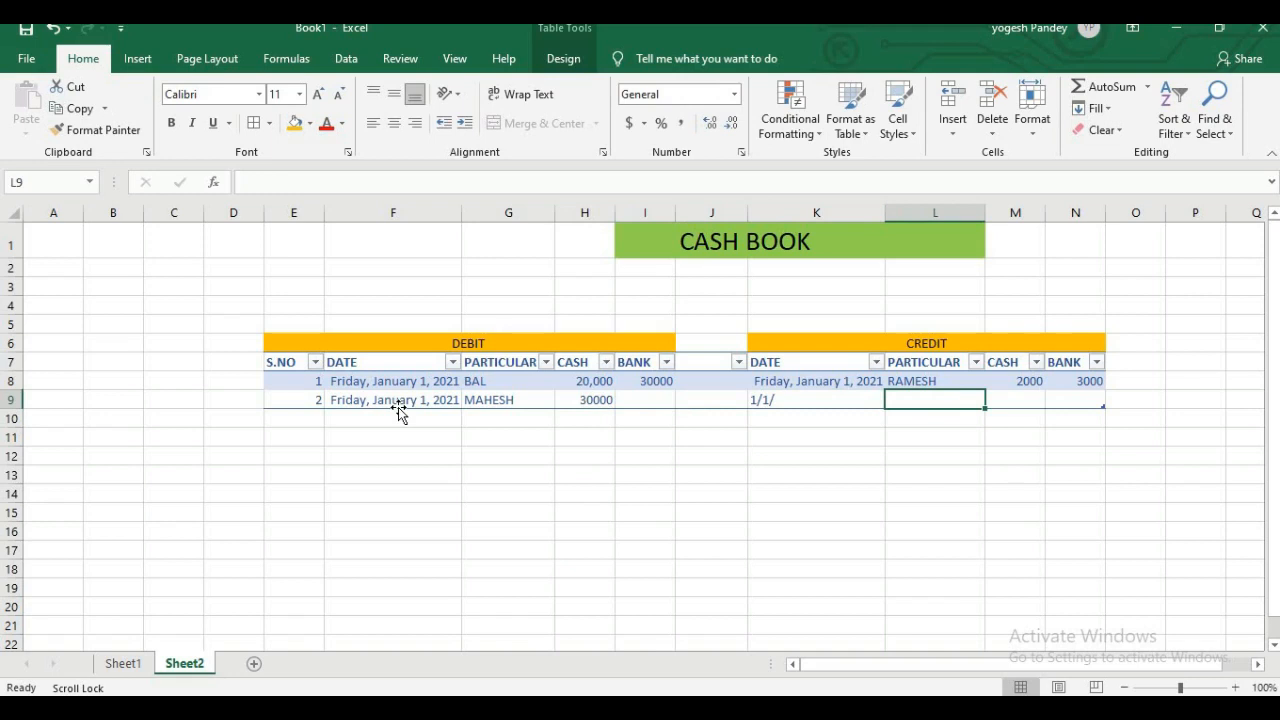
click(809, 384)
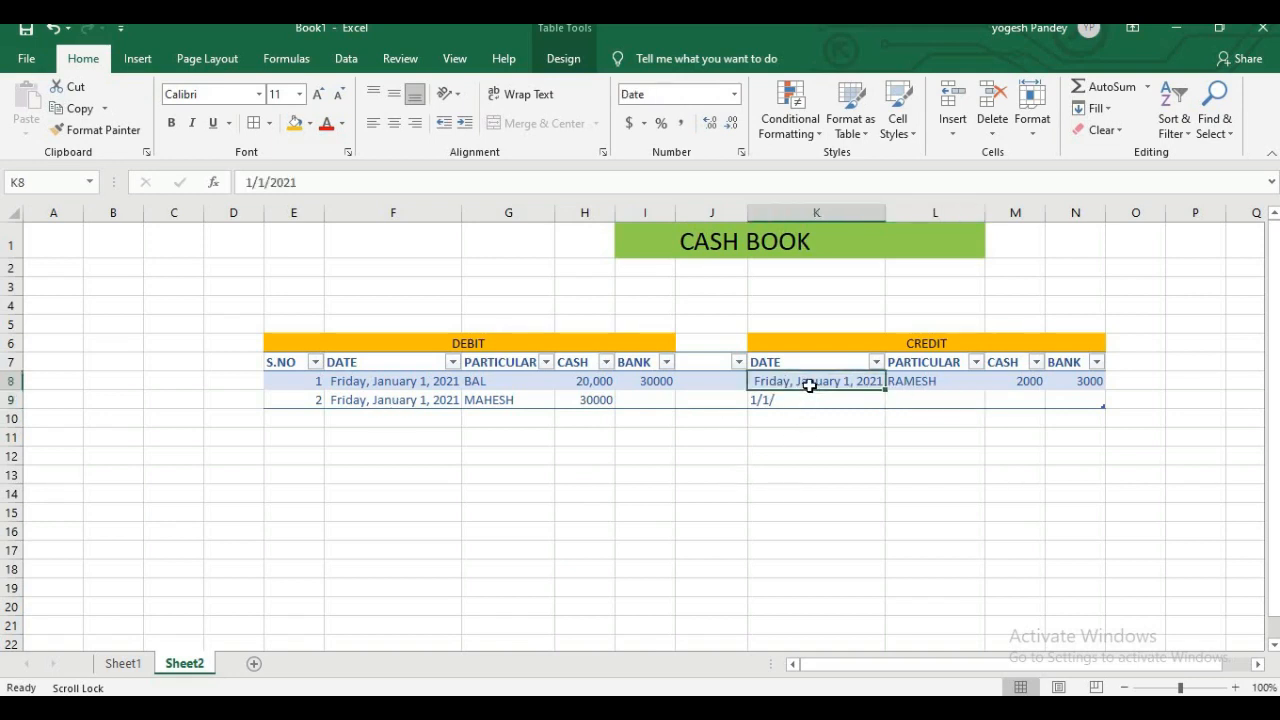
click(861, 400)
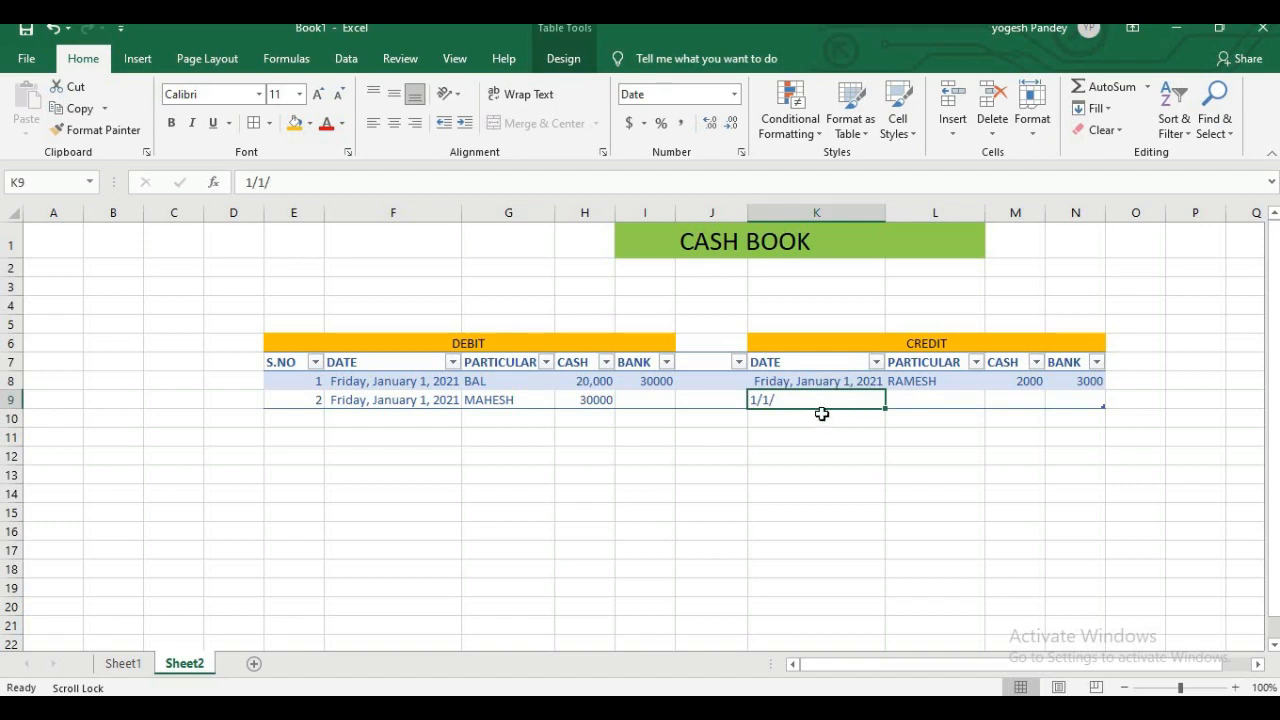
key(BackSpace)
click(803, 476)
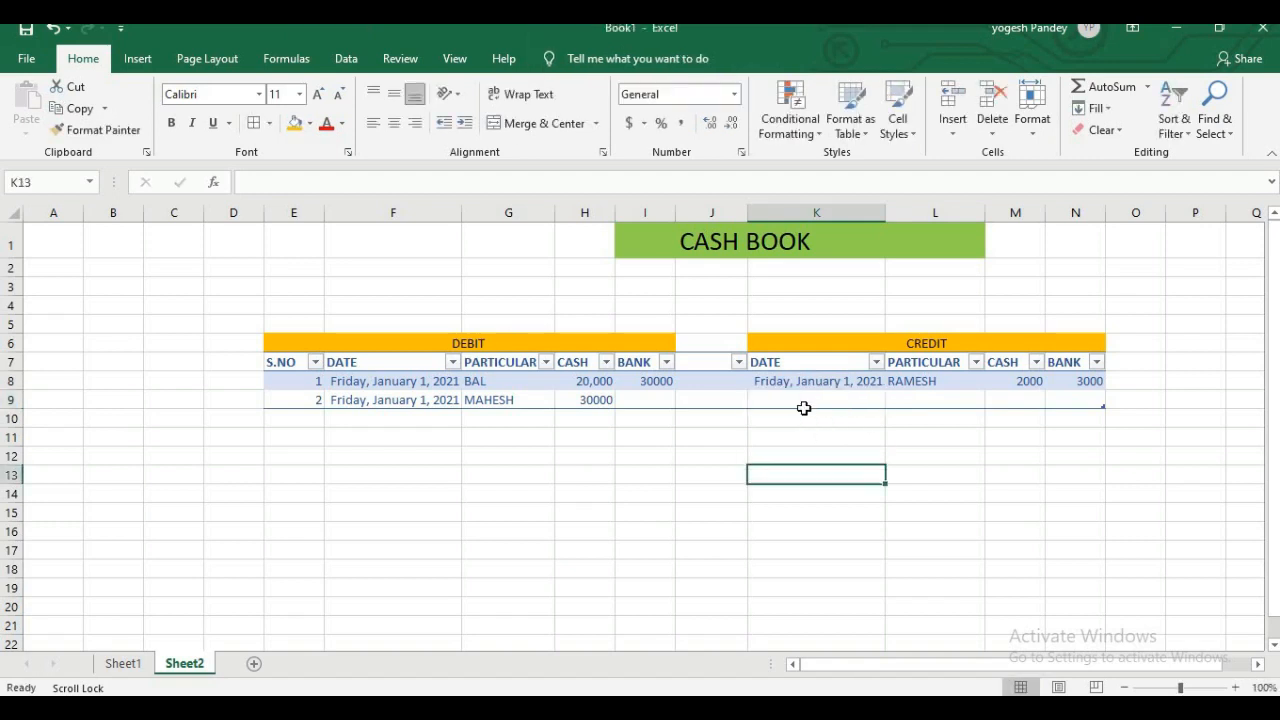
Fill the credit side of row 9 with the date 1/1/2021, the payee's name and 2000 in BANK, and add another table row
click(797, 402)
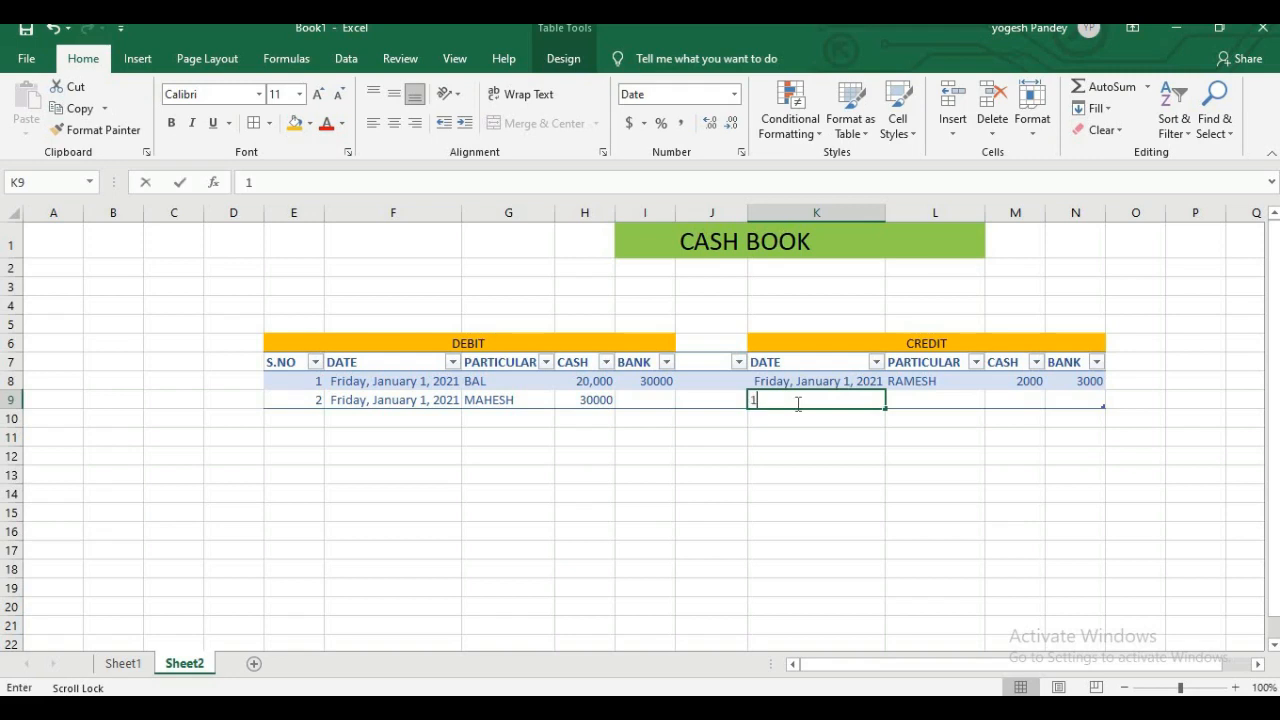
text(1/1/2021)
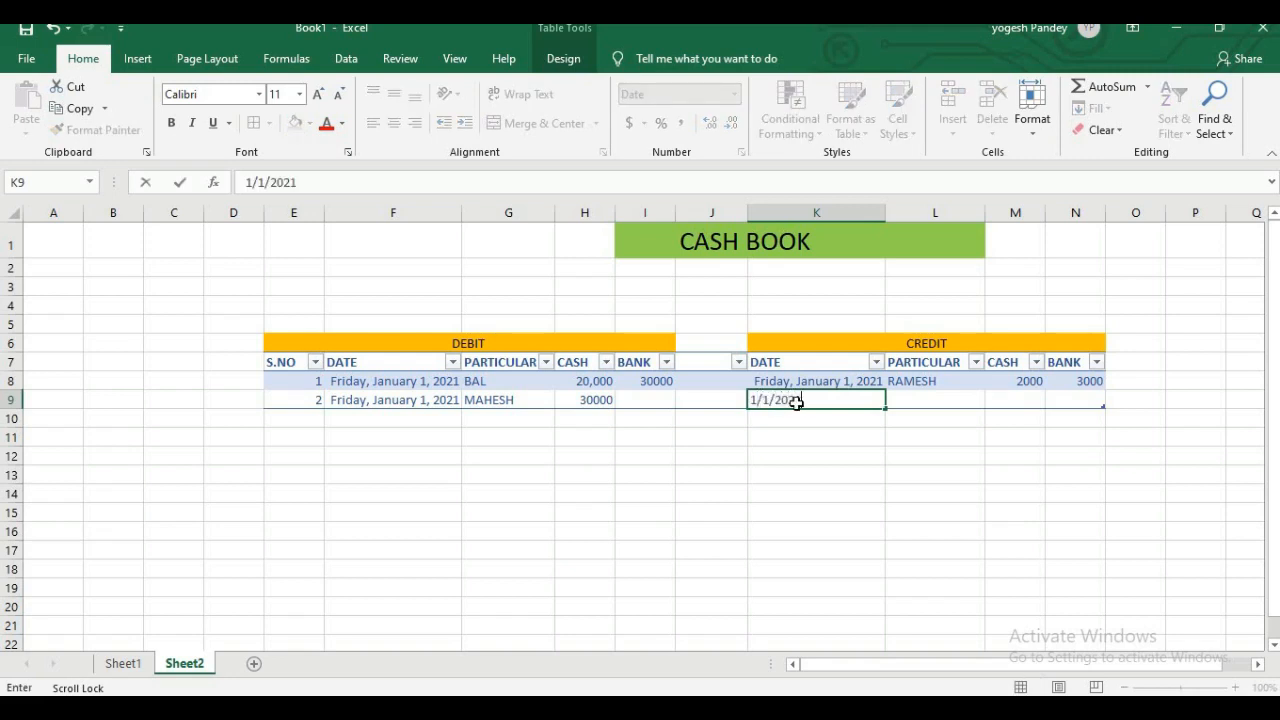
key(Tab)
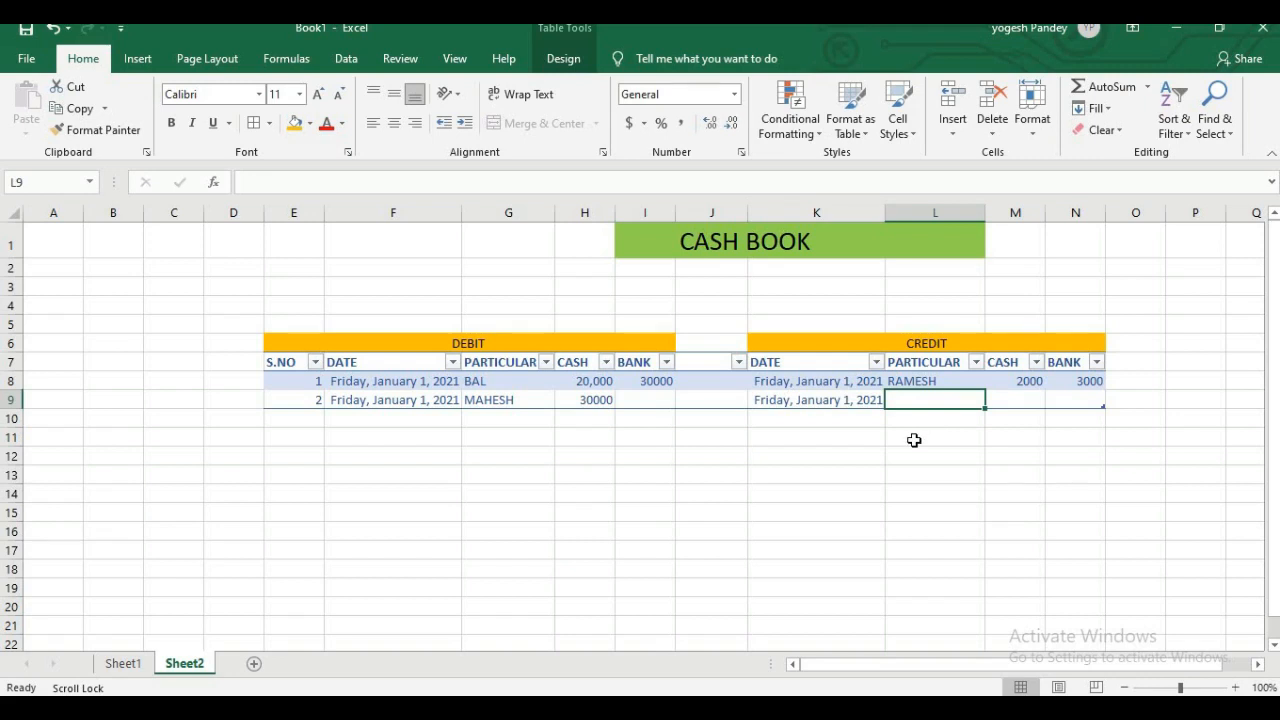
text(KAVITA)
key(Tab)
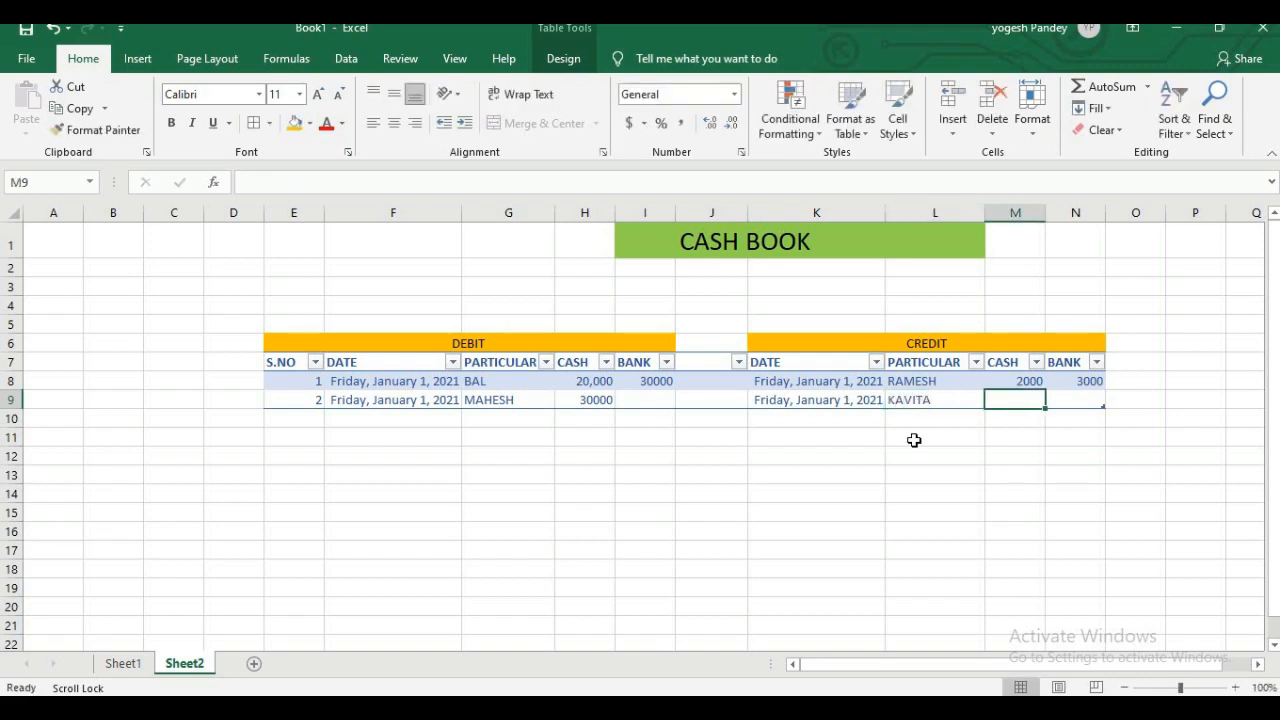
key(Tab)
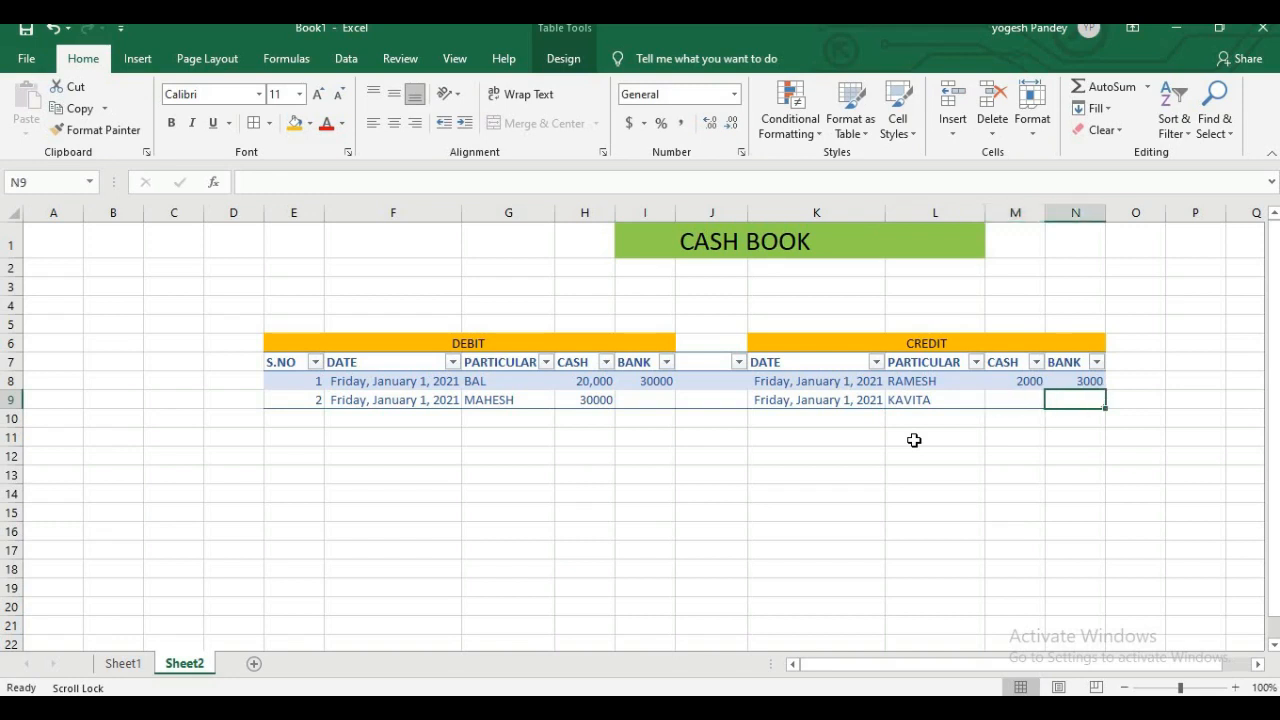
text(200)
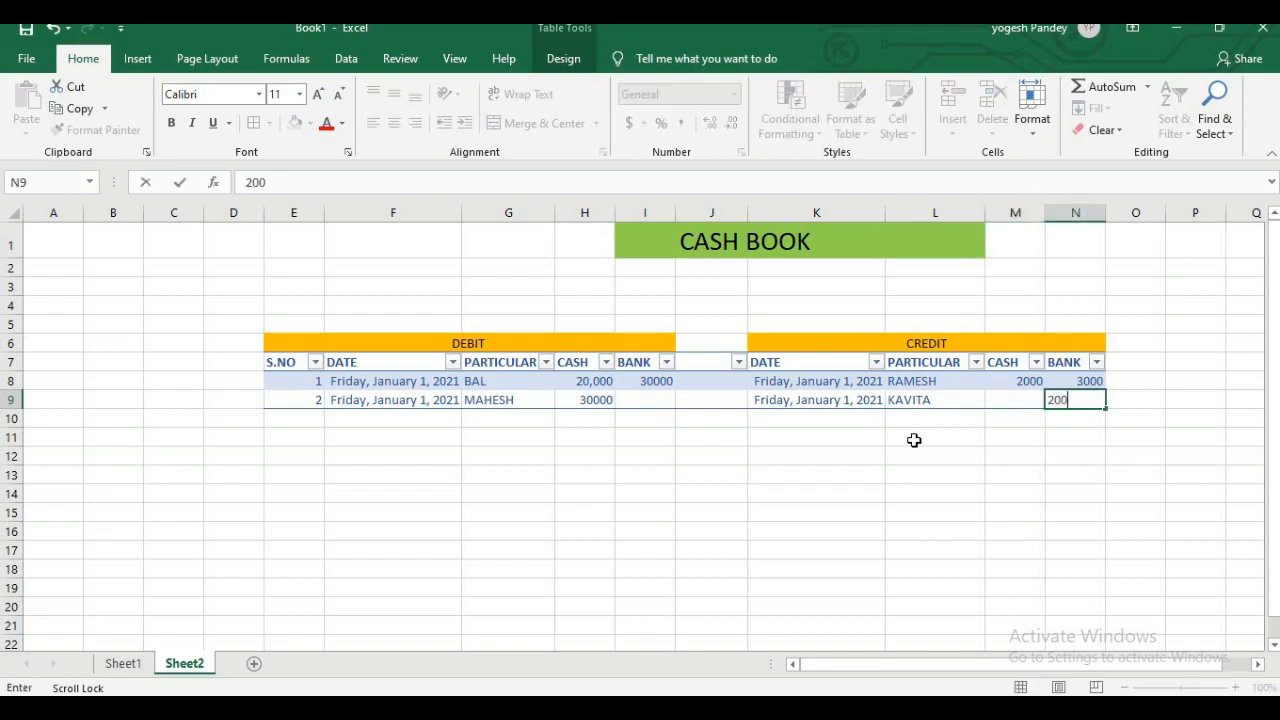
text(0)
key(Tab)
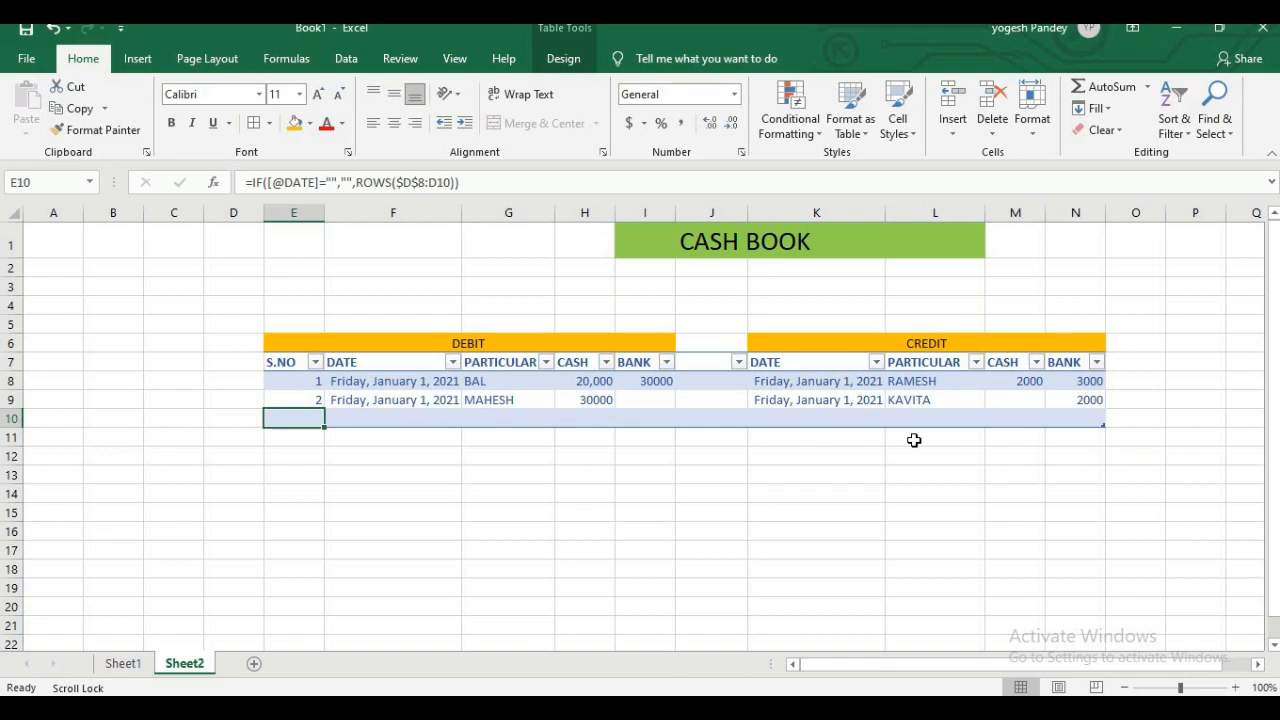
key(Tab)
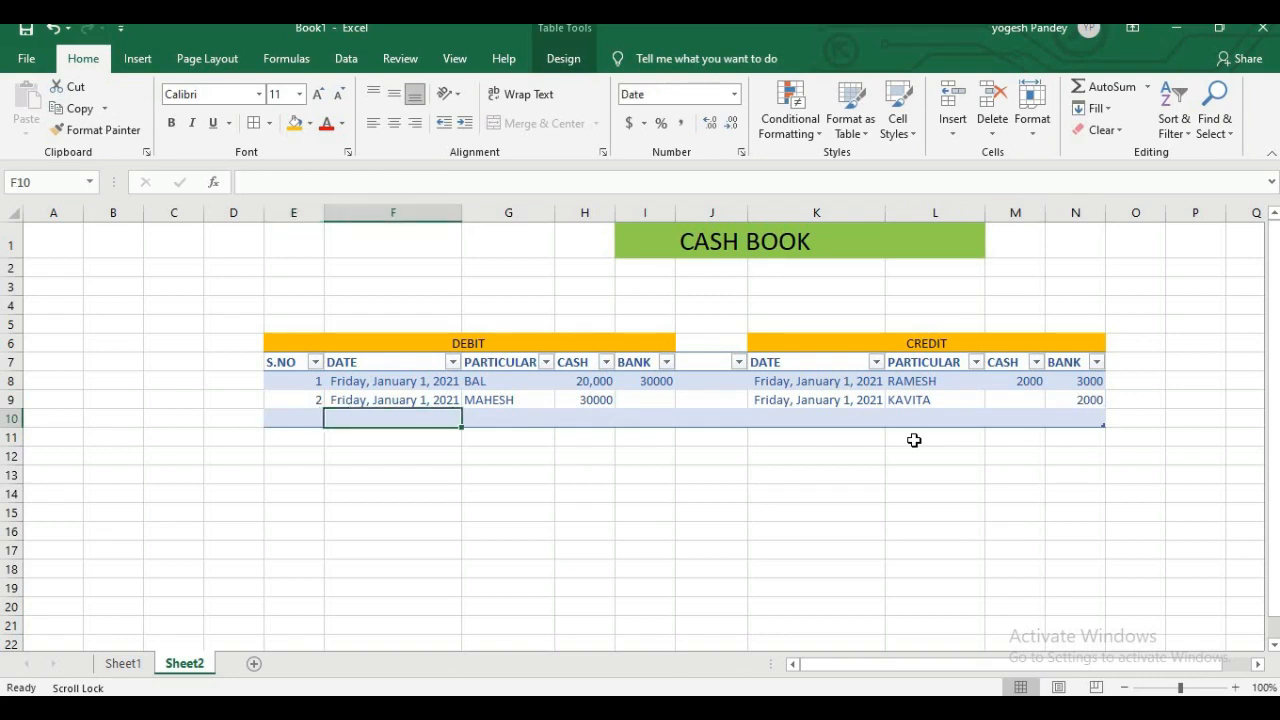
click(312, 417)
click(378, 418)
Enter the label CASH BALANCE in F2 above the debit section
click(420, 276)
double_click(420, 276)
text(CAS)
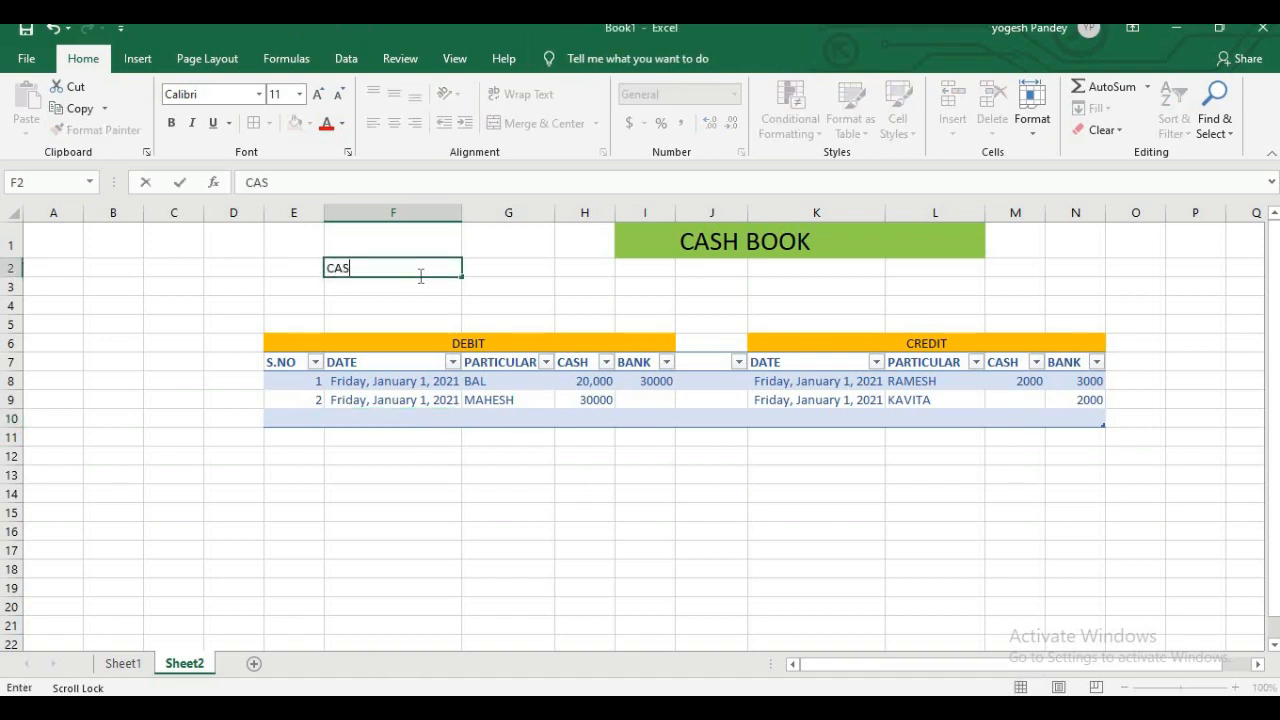
text(H BALANCE)
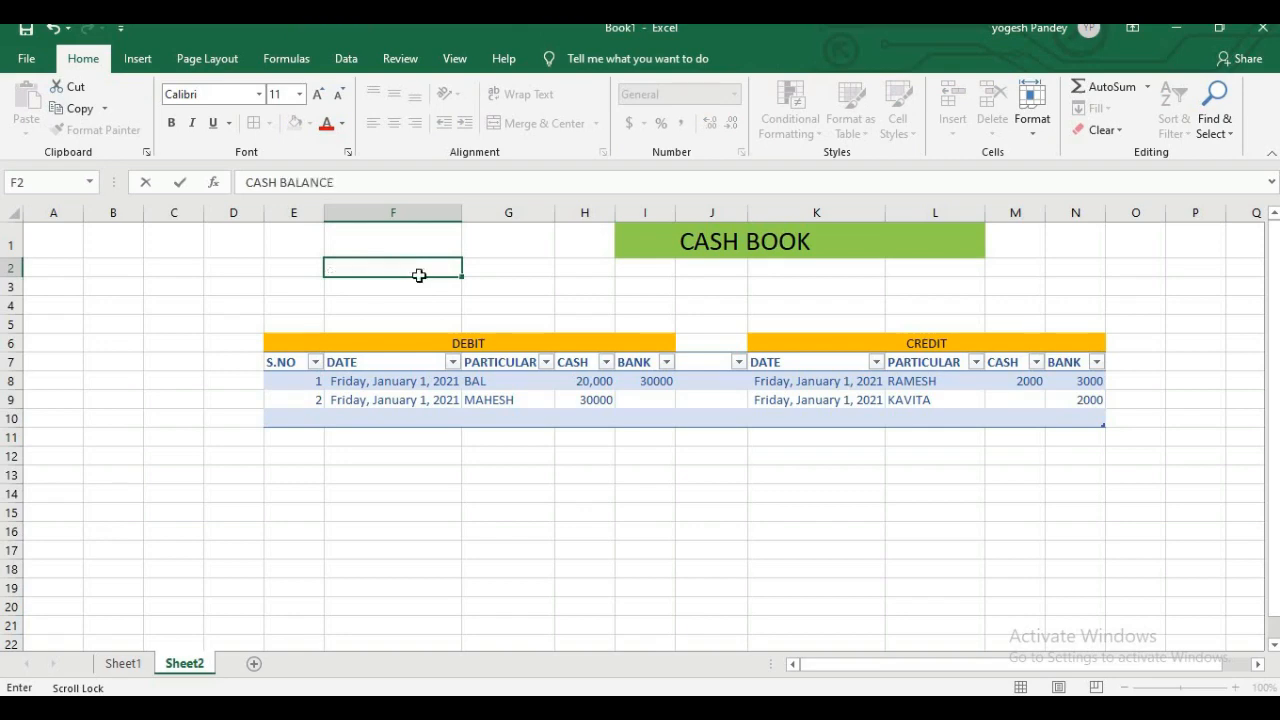
scroll(419, 275, down, 1)
key(Return)
scroll(401, 290, up, 1)
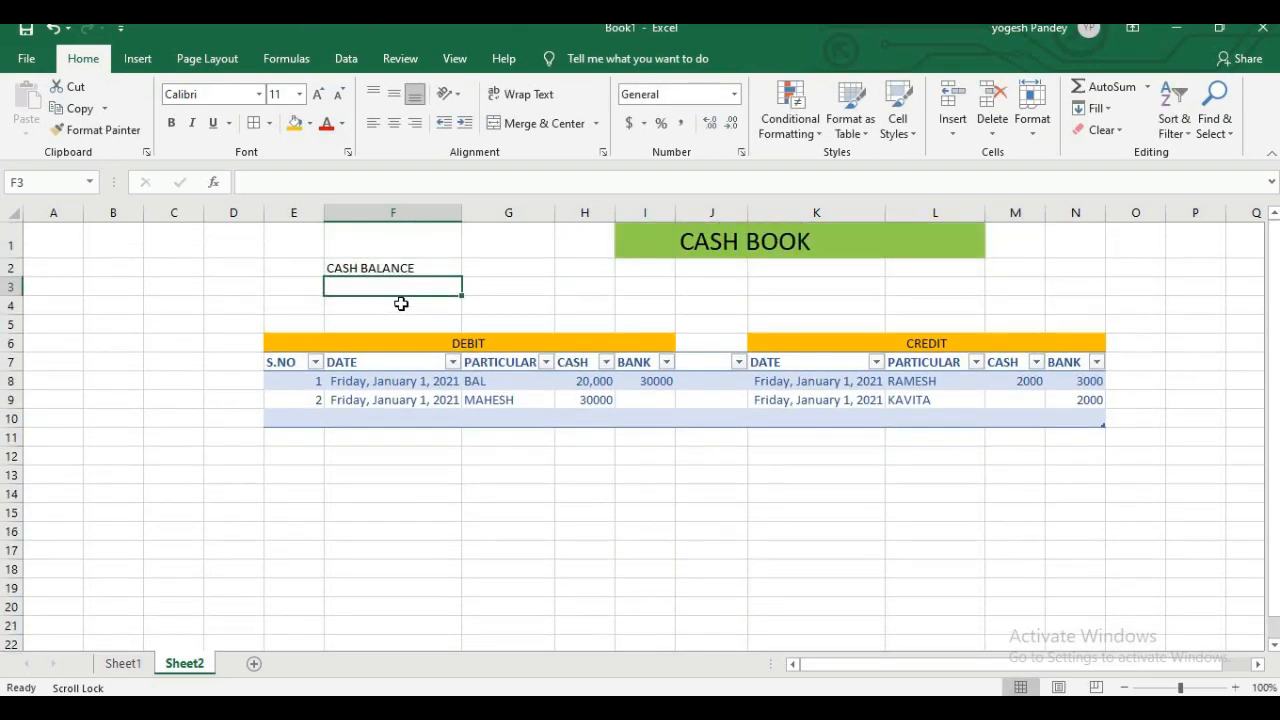
Enter the label BANK BALANCE in F3, below the CASH BALANCE label
text(BANK BALANCE)
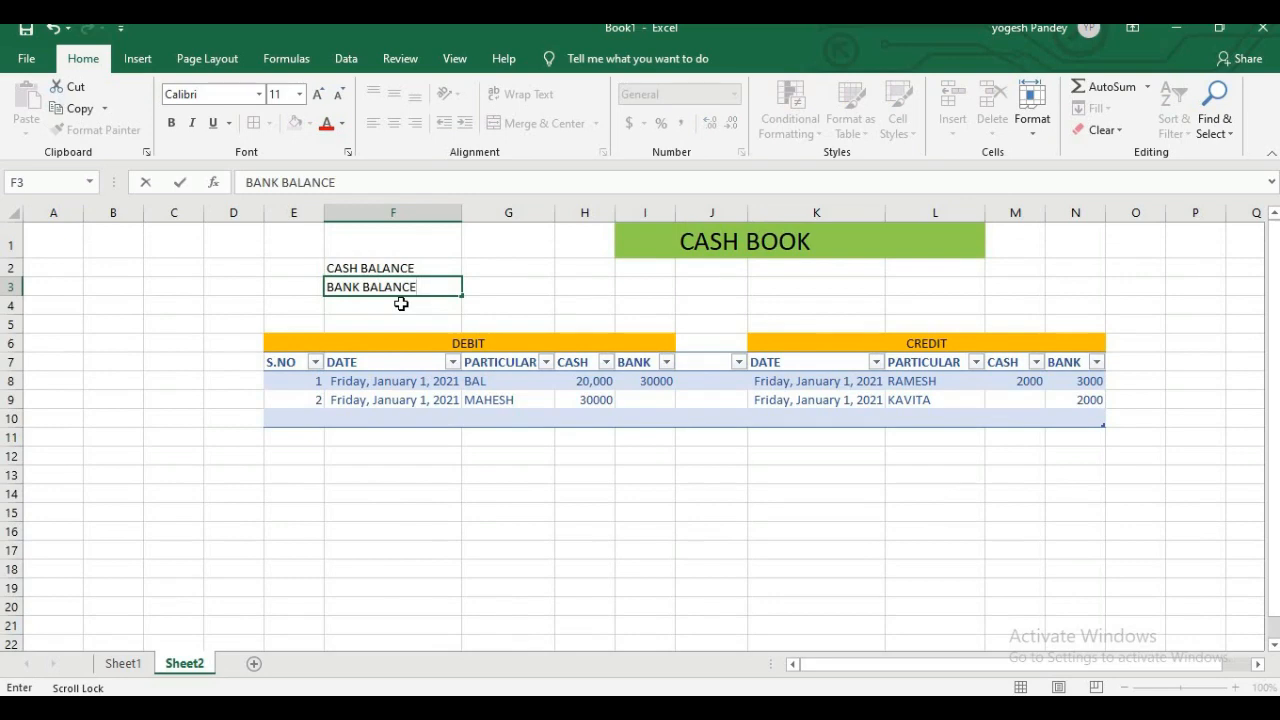
scroll(400, 303, right, 1)
Calculate the cash balance in G2 as the sum of the debit CASH column minus the sum of the credit CASH column
click(413, 271)
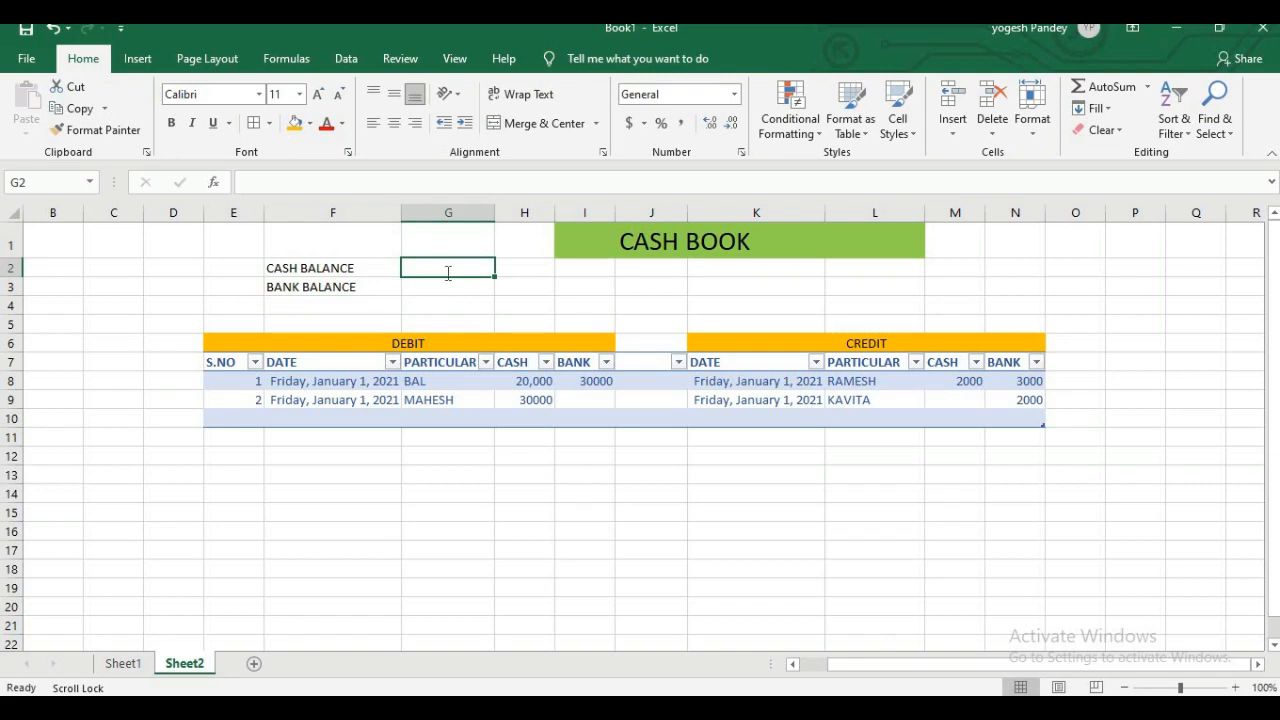
text(=SUM)
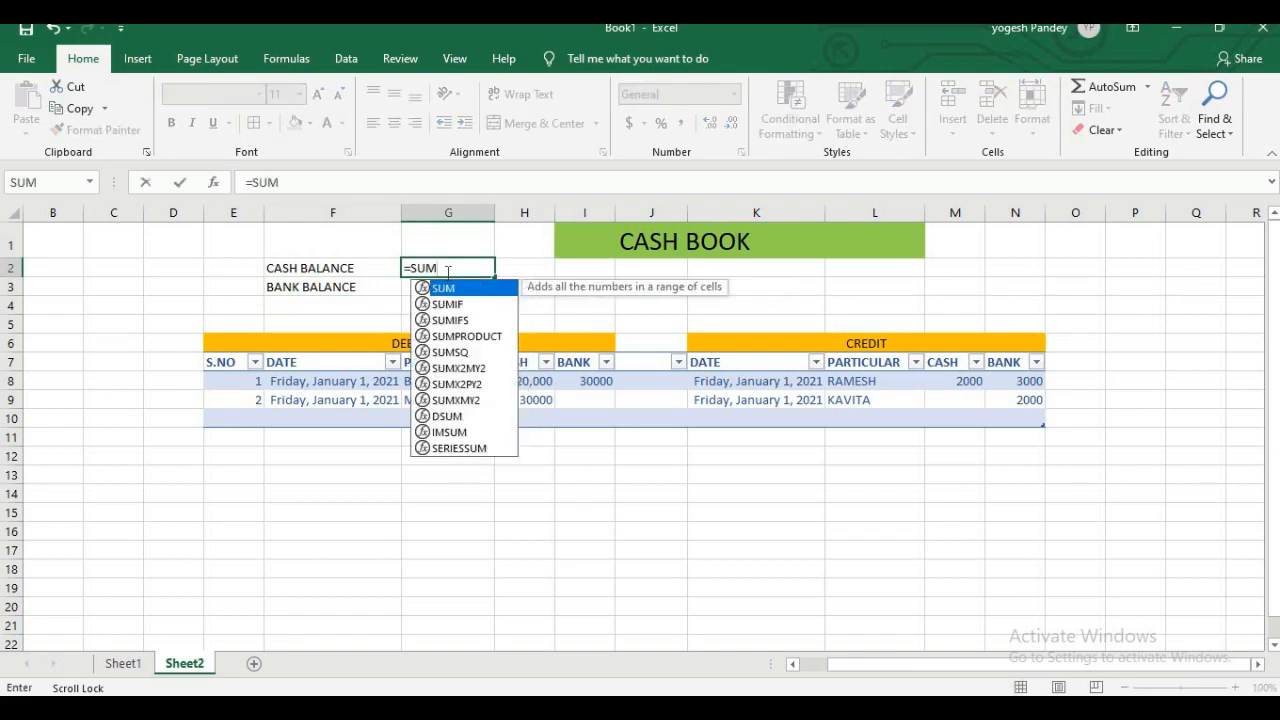
text(()
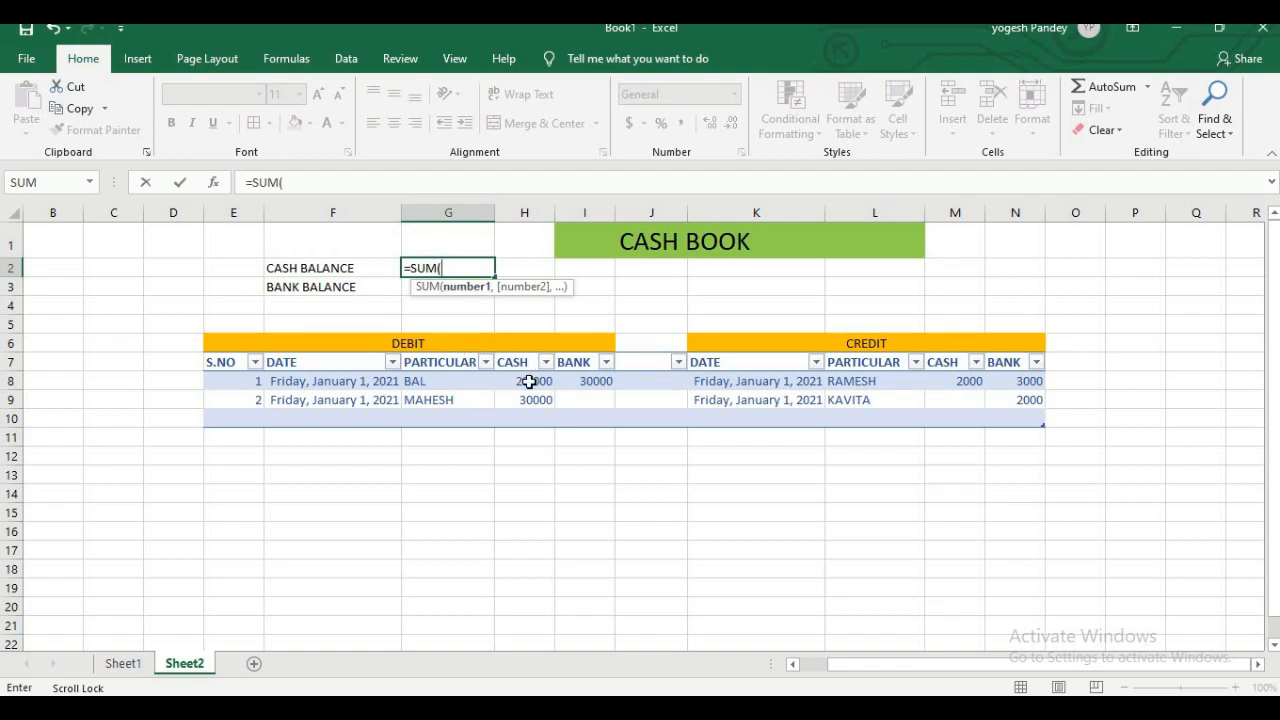
drag(529, 381, 526, 421)
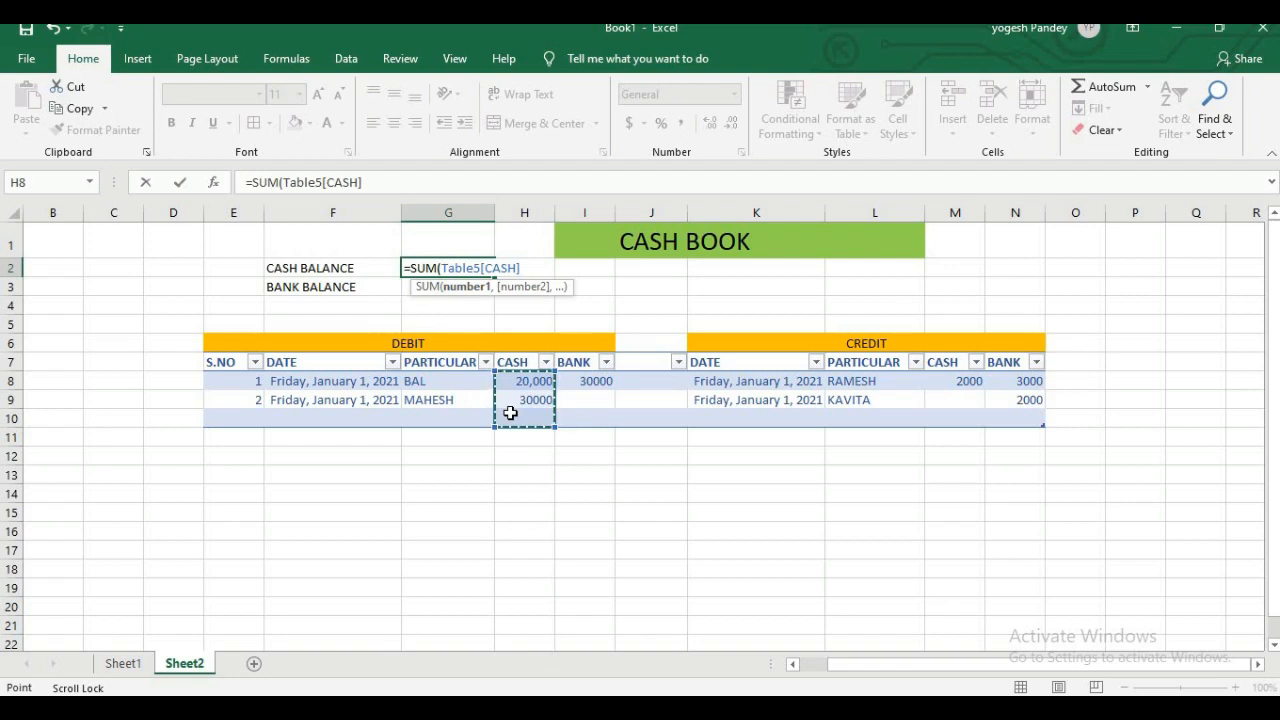
text()-)
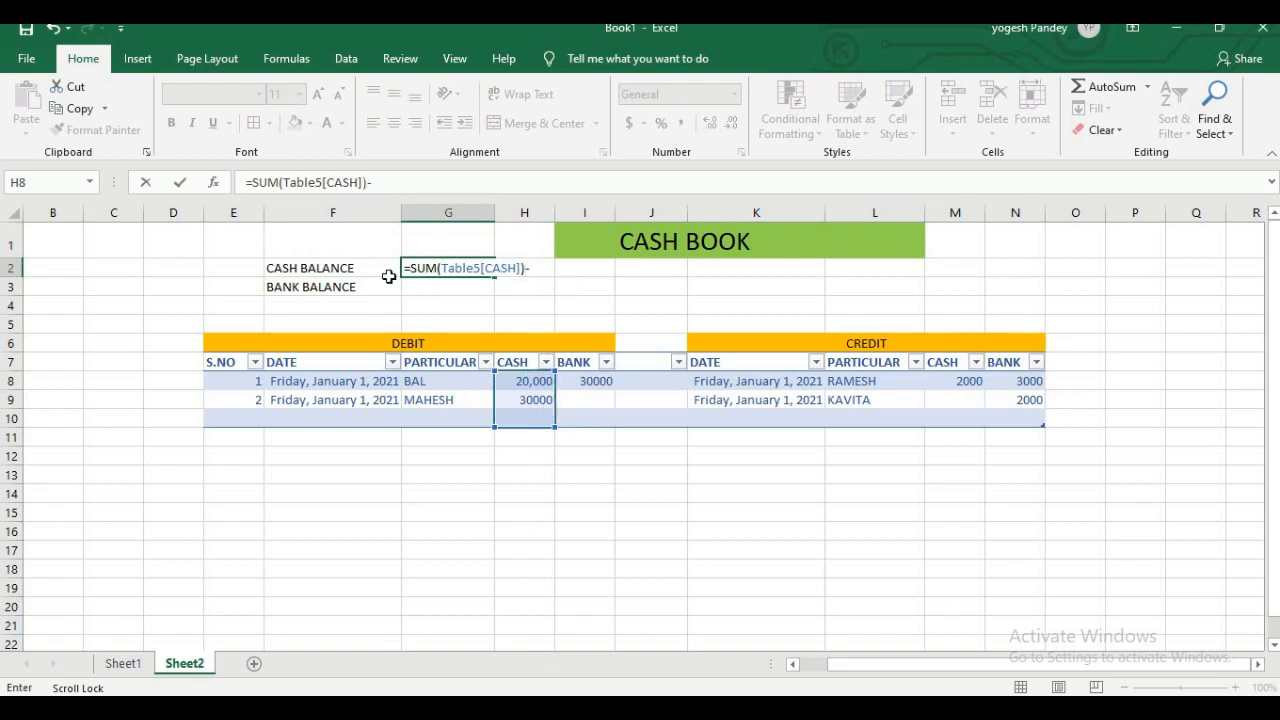
text(SUM)
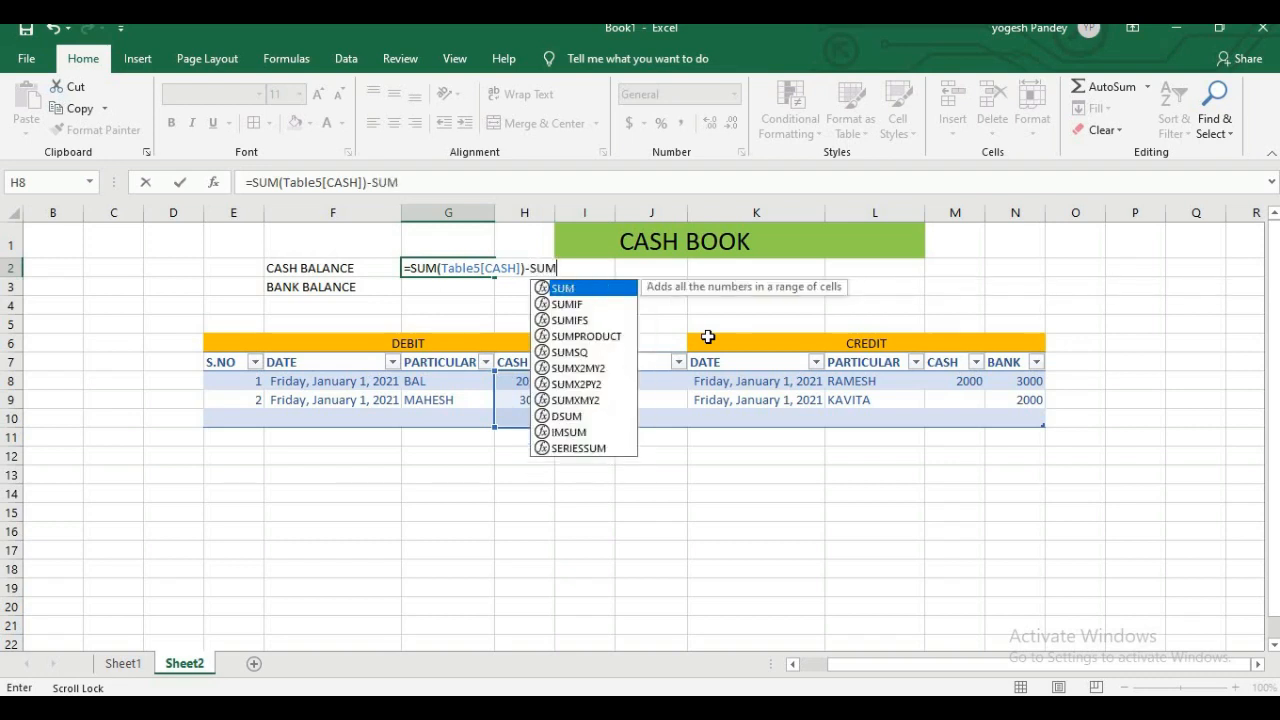
text(()
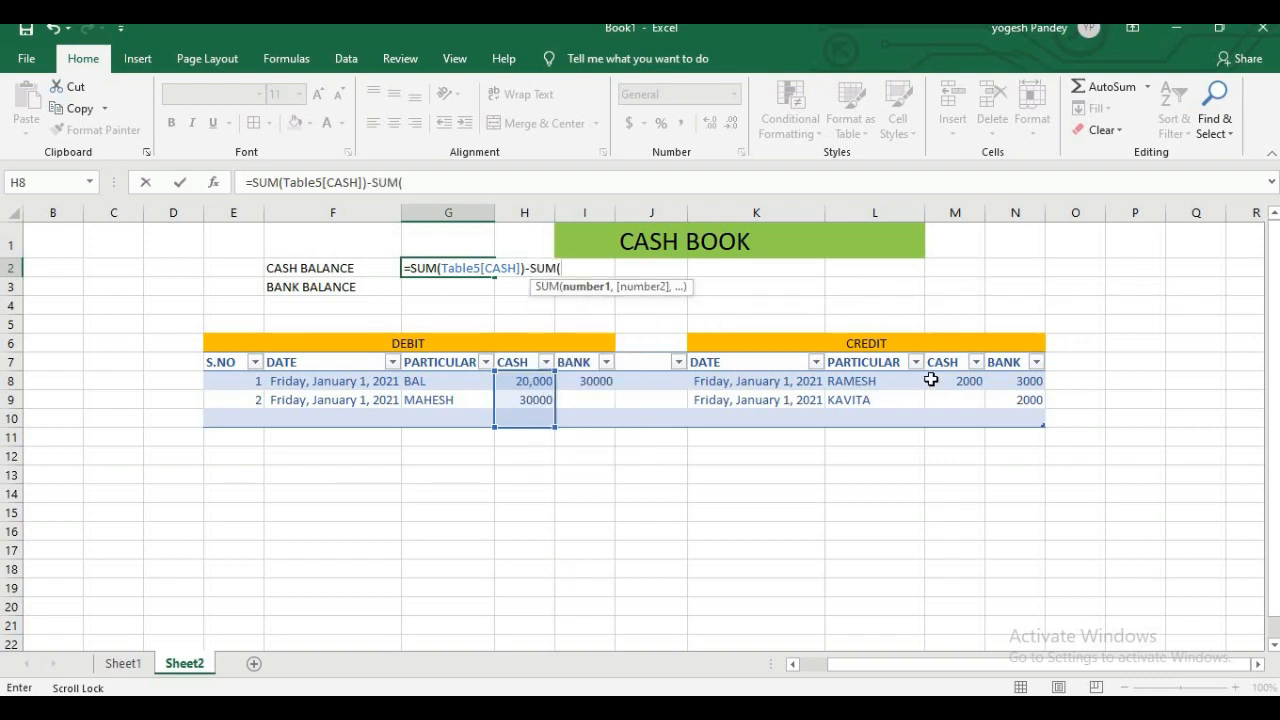
drag(930, 380, 950, 425)
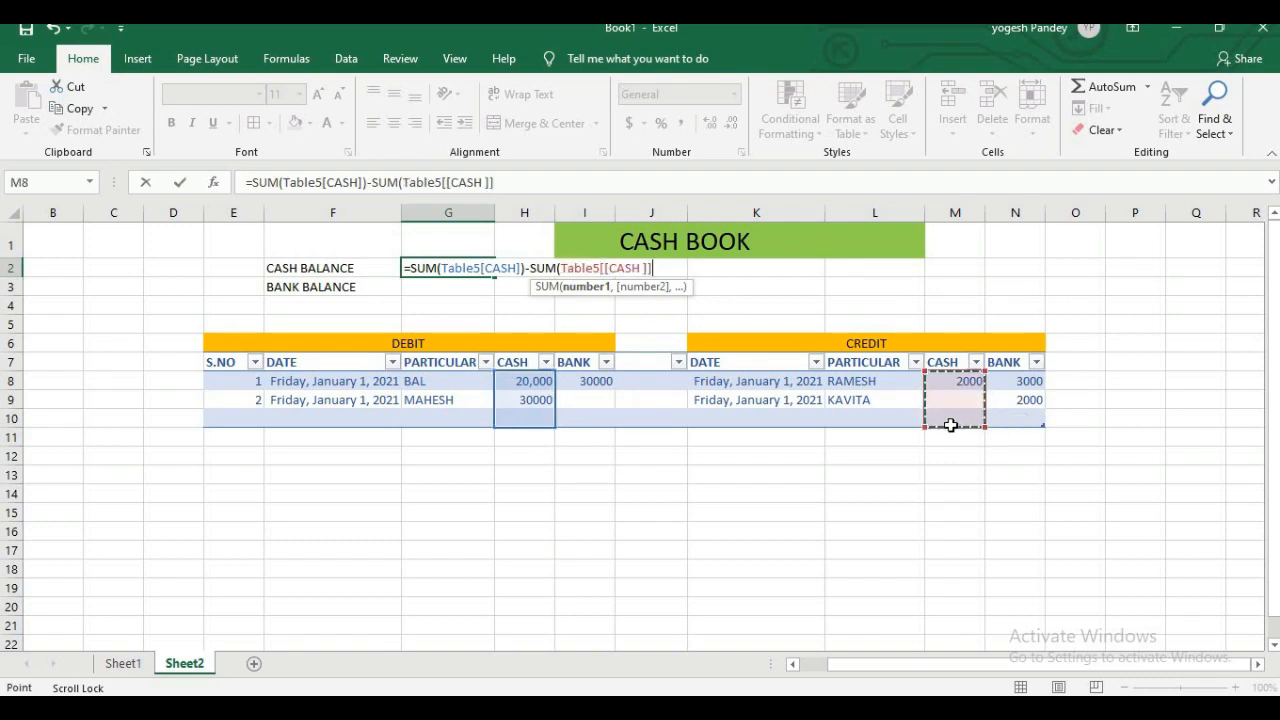
text())
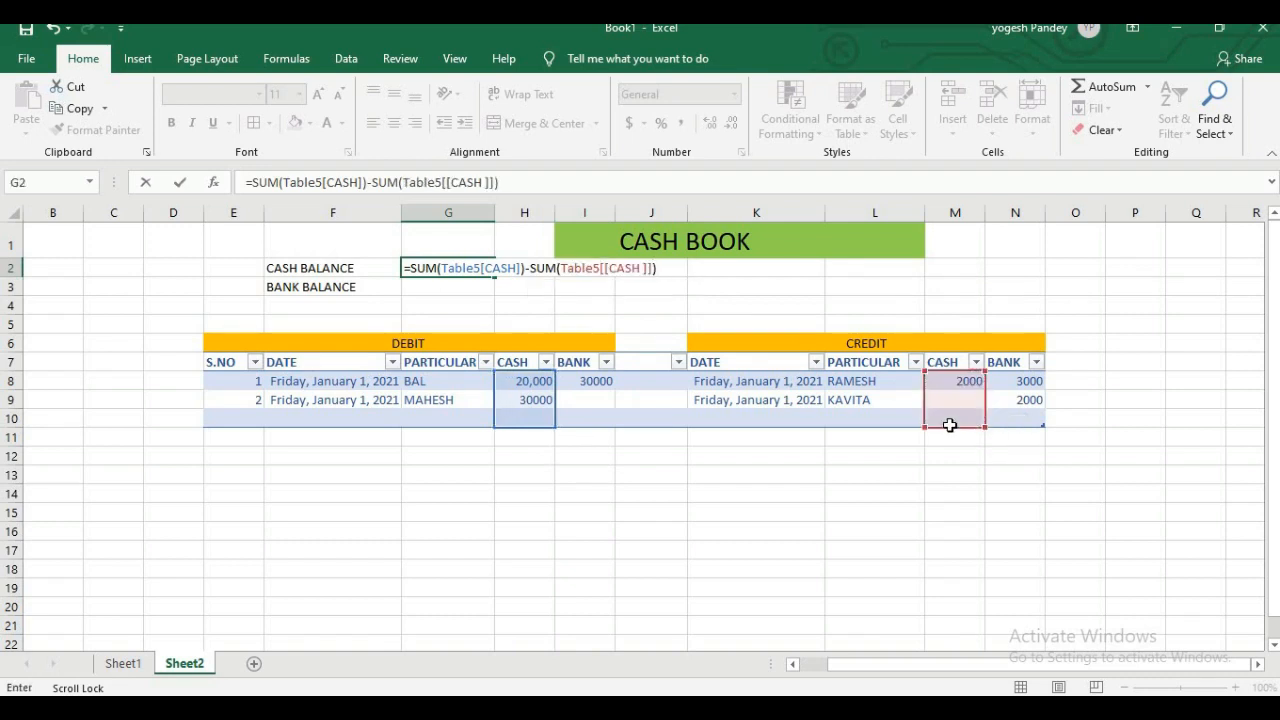
key(Return)
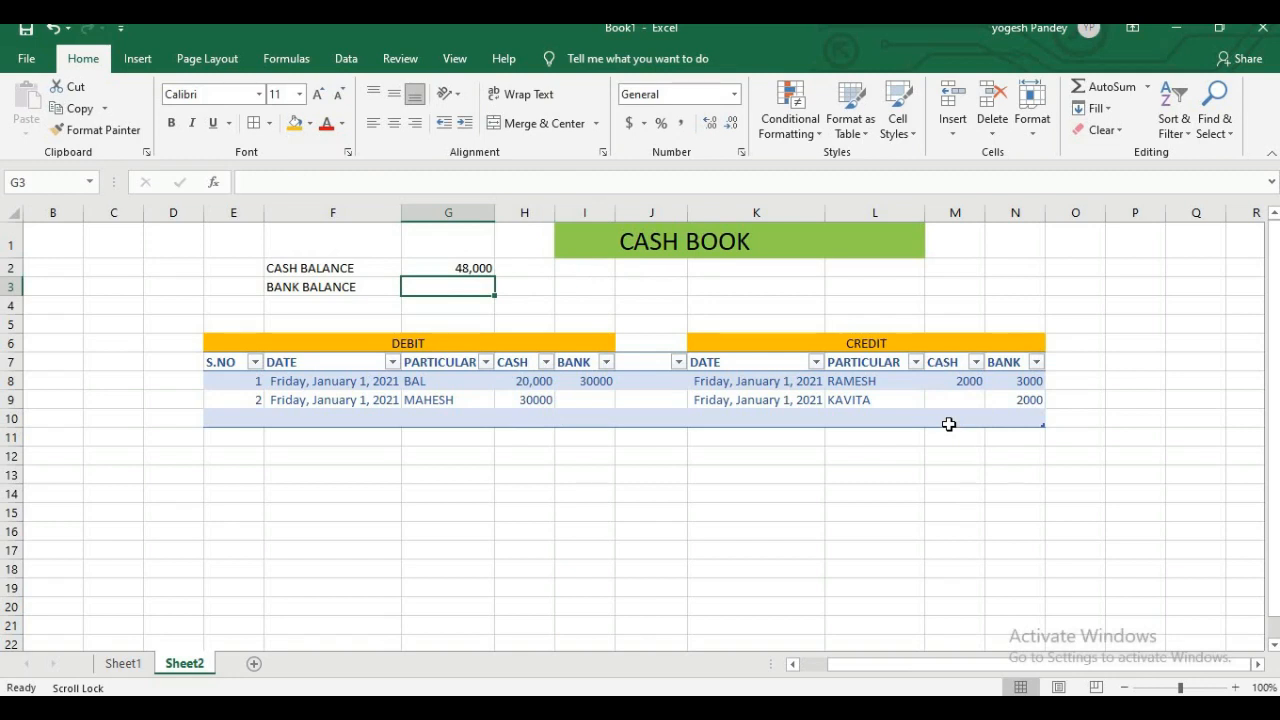
Calculate the bank balance in G3 as the sum of the debit BANK column minus the sum of the credit BANK column
text(=)
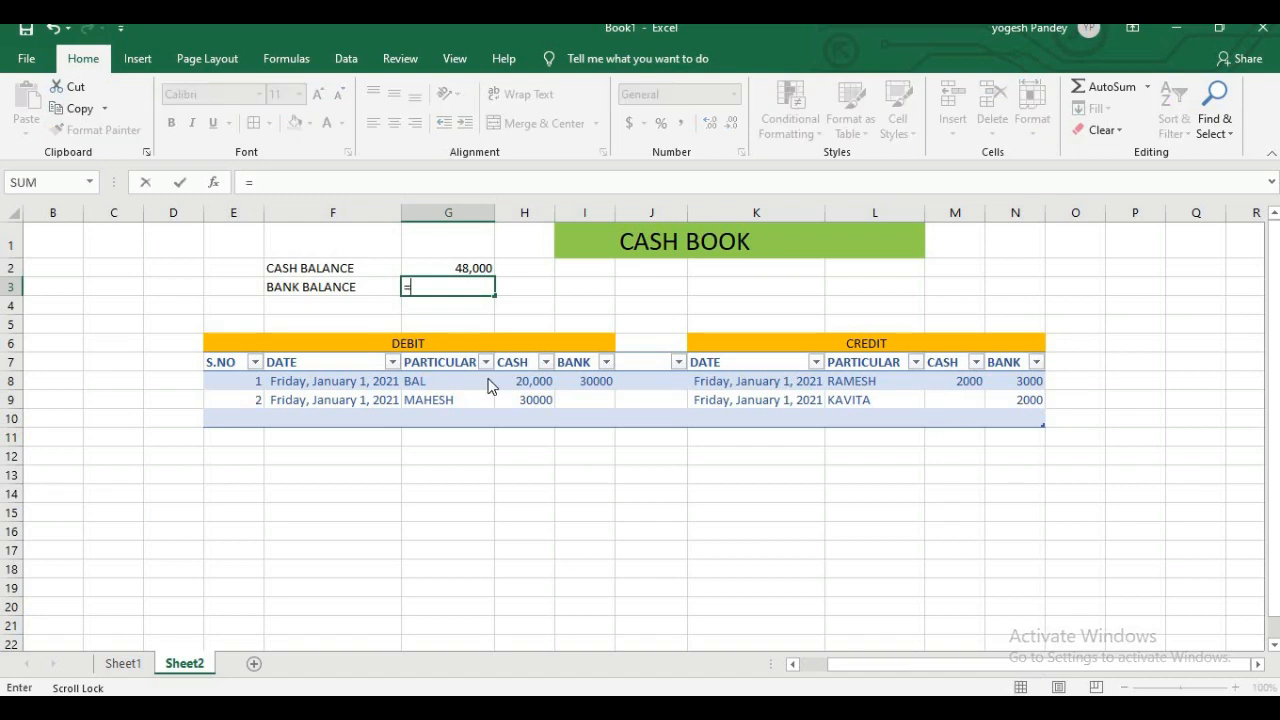
text(SUM()
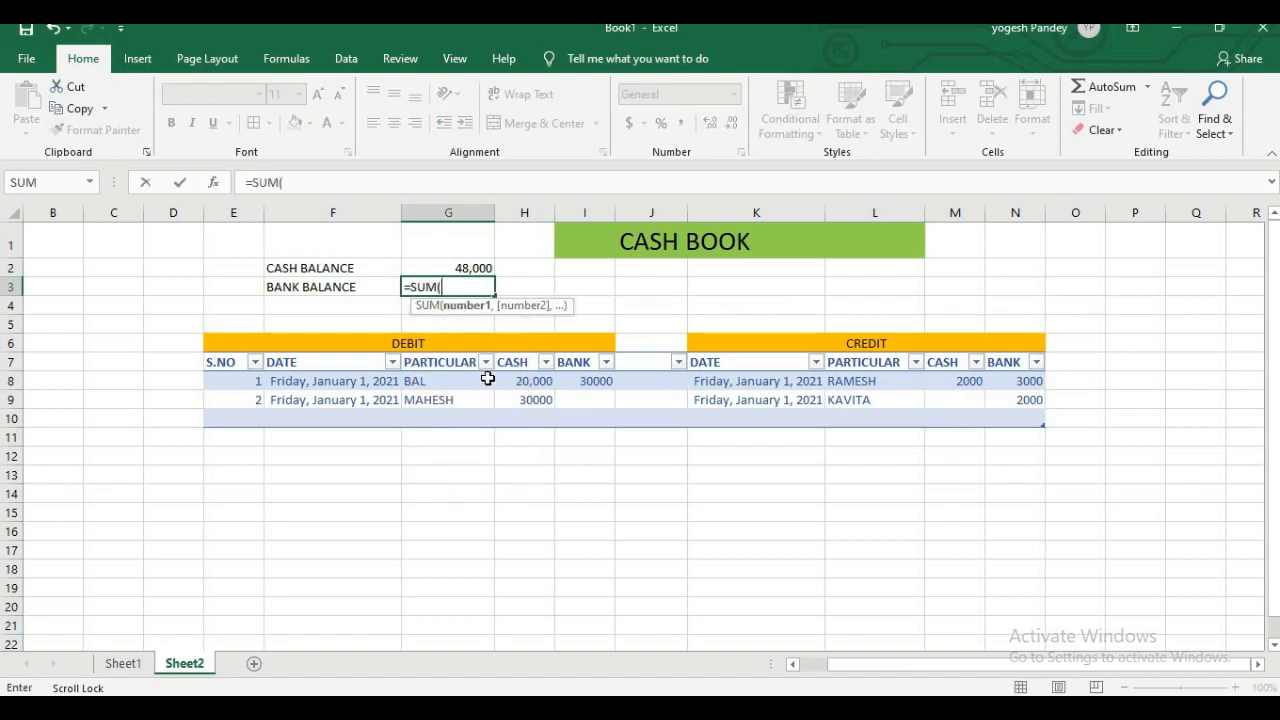
drag(583, 375, 587, 414)
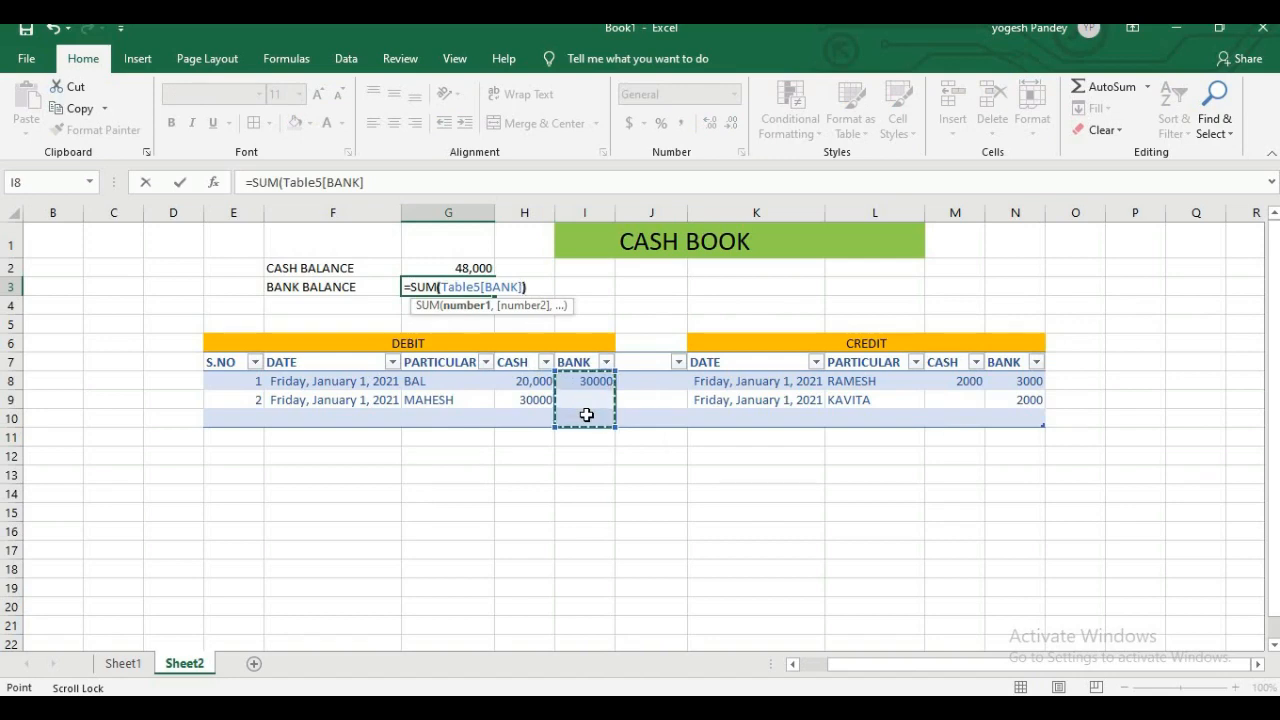
text()-S)
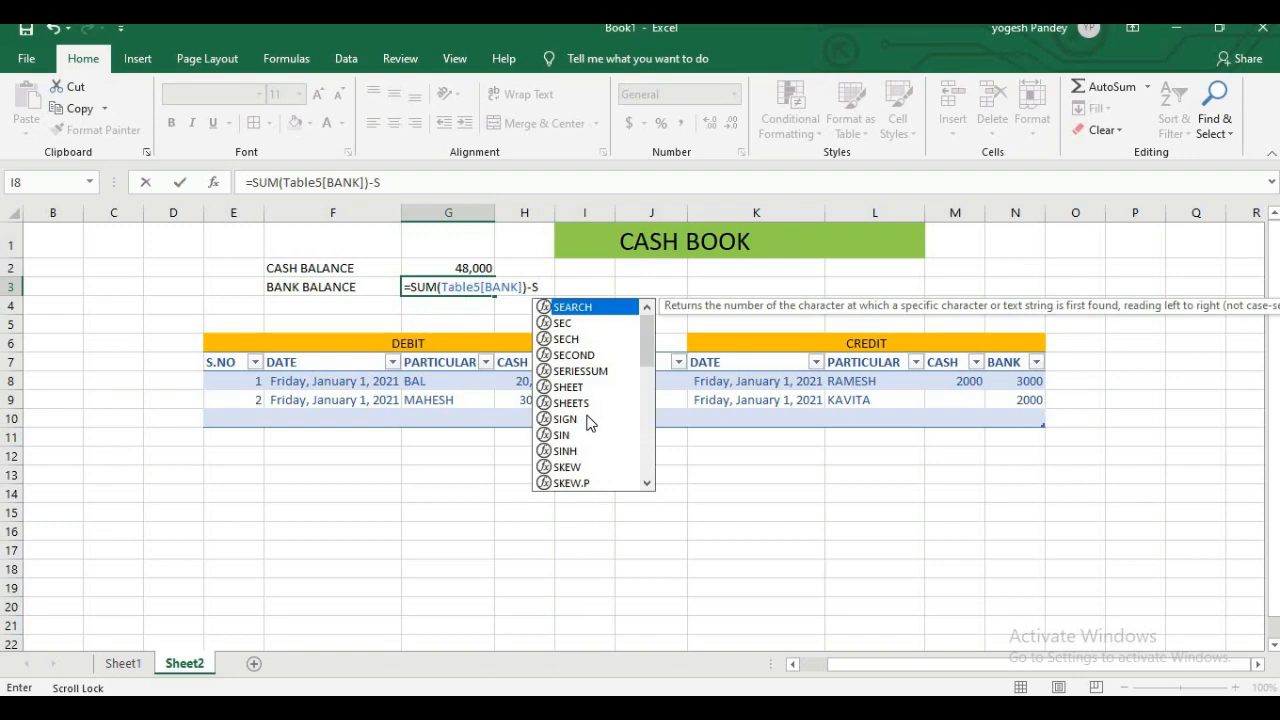
text(UM()
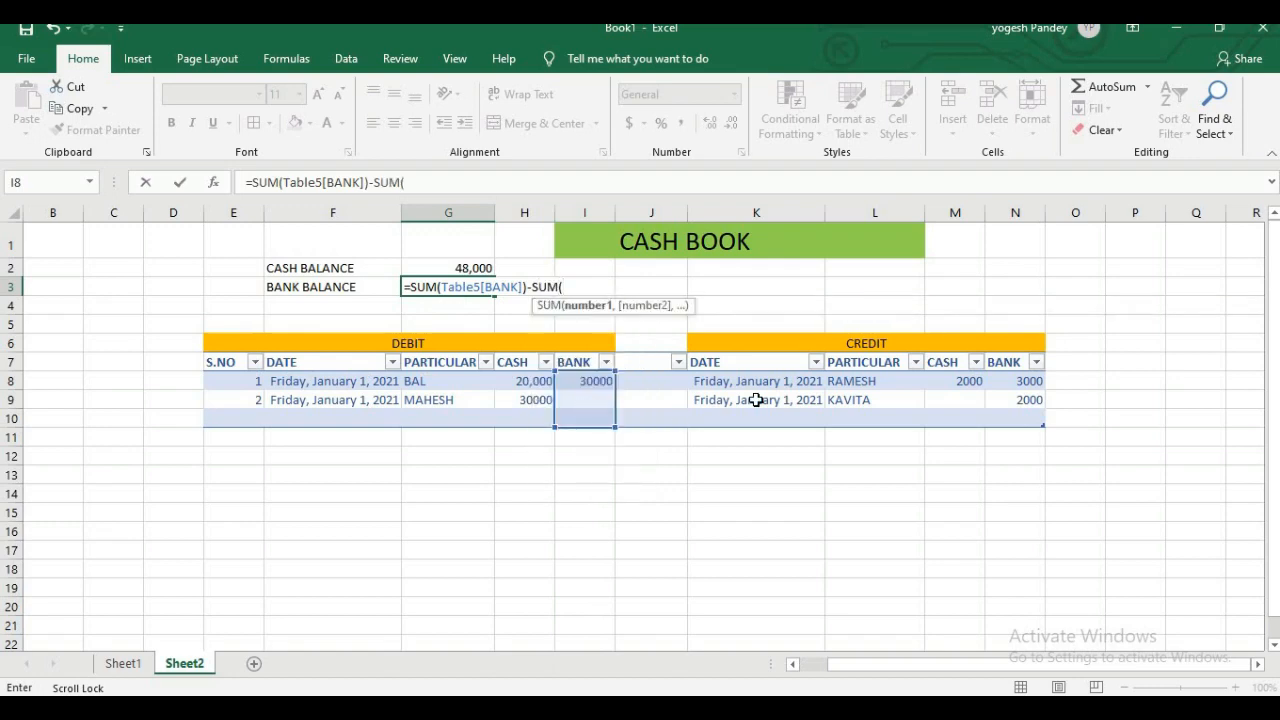
drag(997, 378, 995, 422)
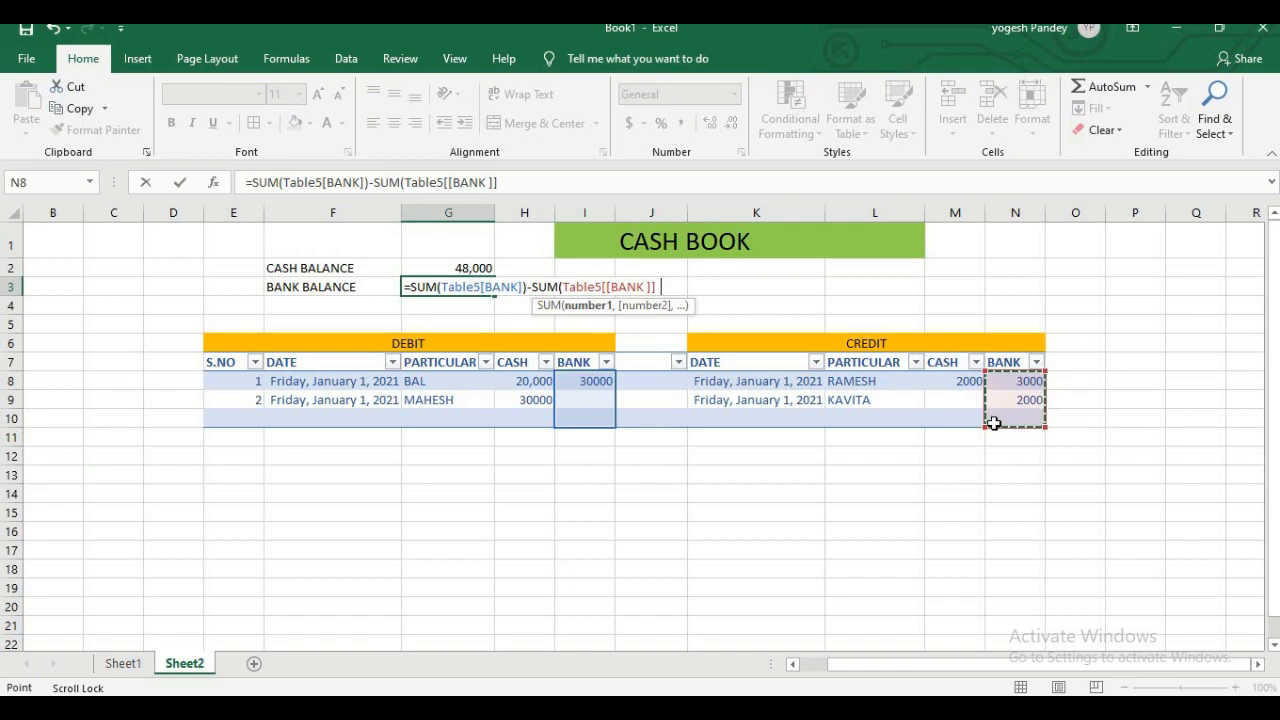
text())
key(Return)
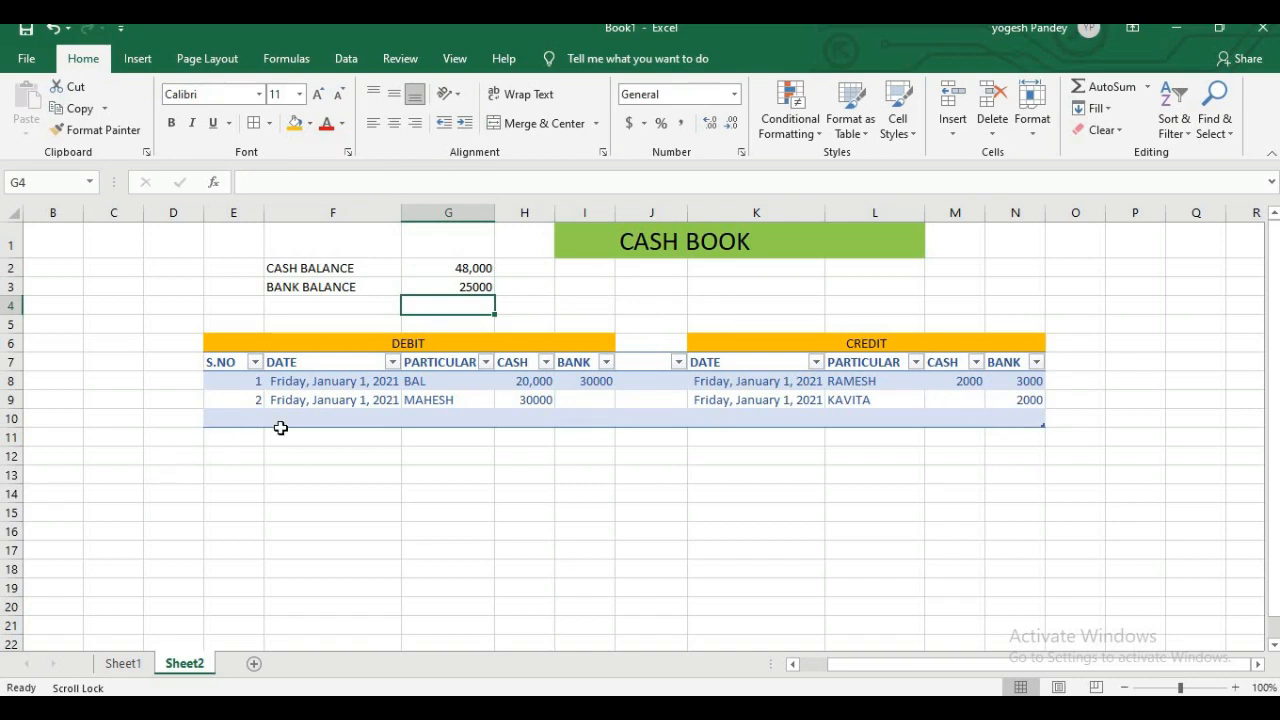
Enter the date January 2, 2021 on the debit side of row 10
click(356, 400)
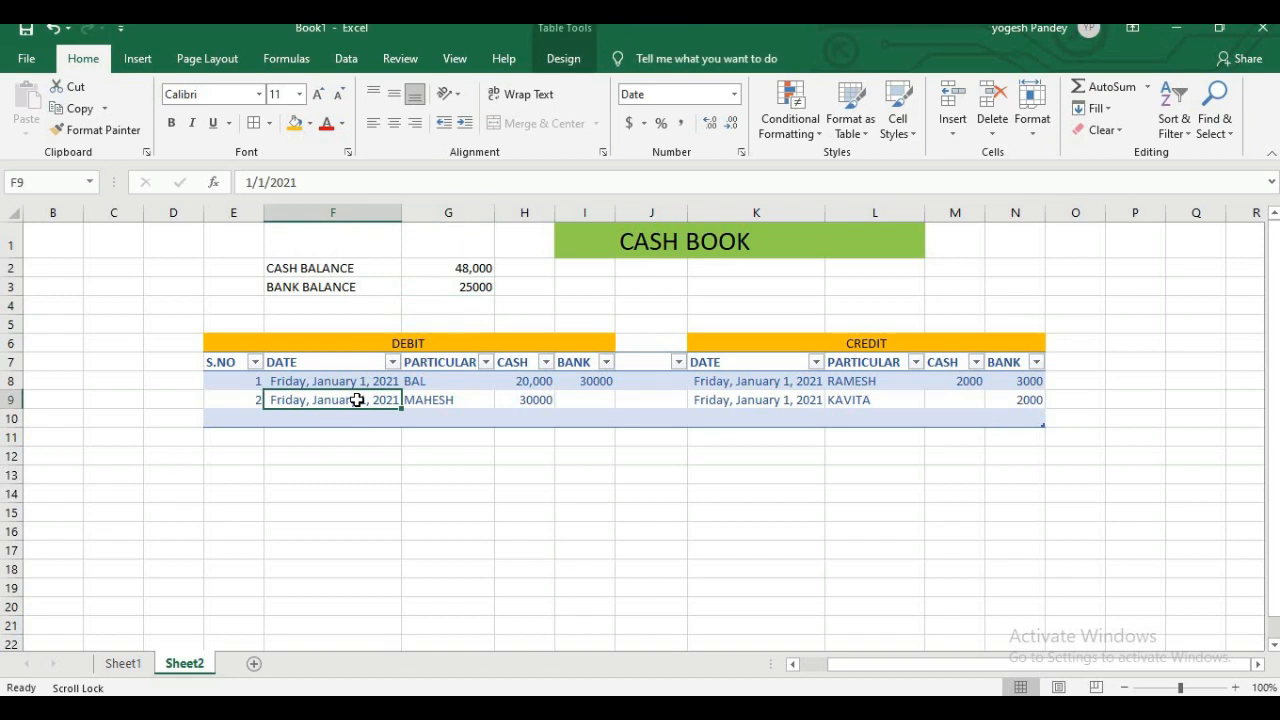
key(Right)
key(Right)
key(Right)
key(Right)
key(Right)
key(Right)
key(Right)
key(Right)
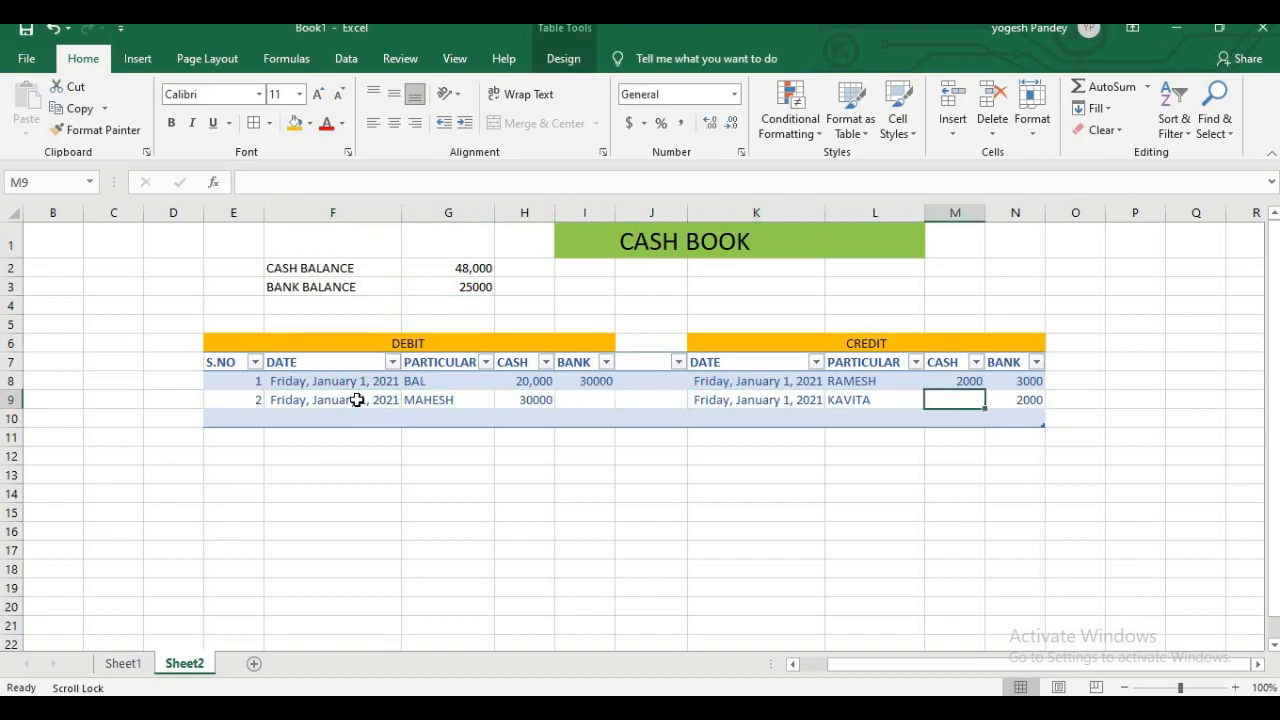
key(Tab)
key(Tab)
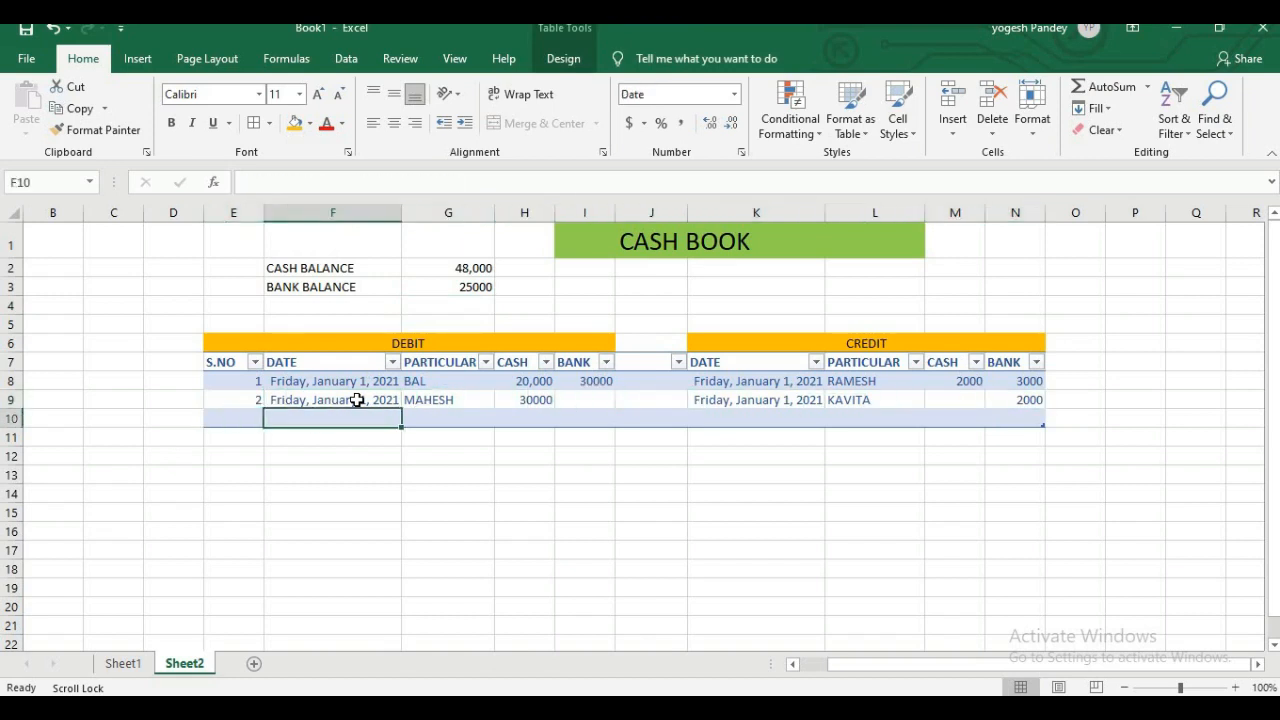
text(3)
text(/)
text(JAN)
text(/2021)
key(Tab)
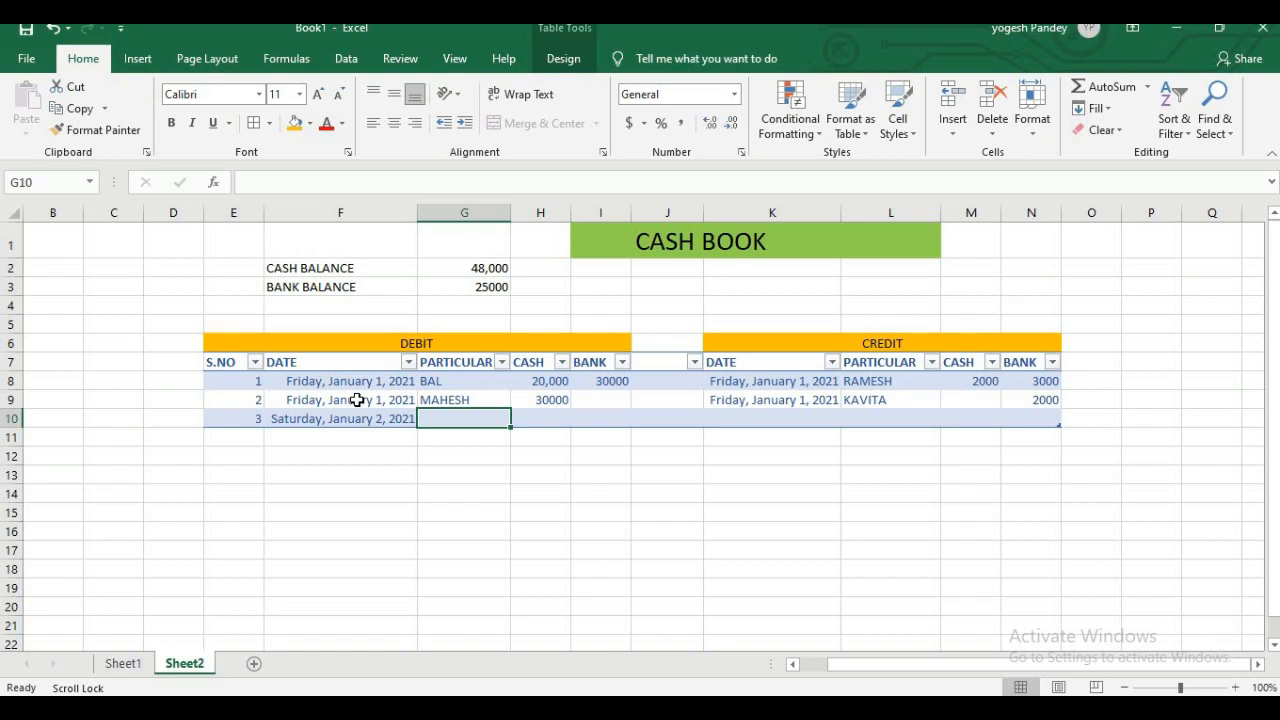
Complete the debit side of row 10 with the person's name as particular and 30000 in CASH
text(RAJEEV)
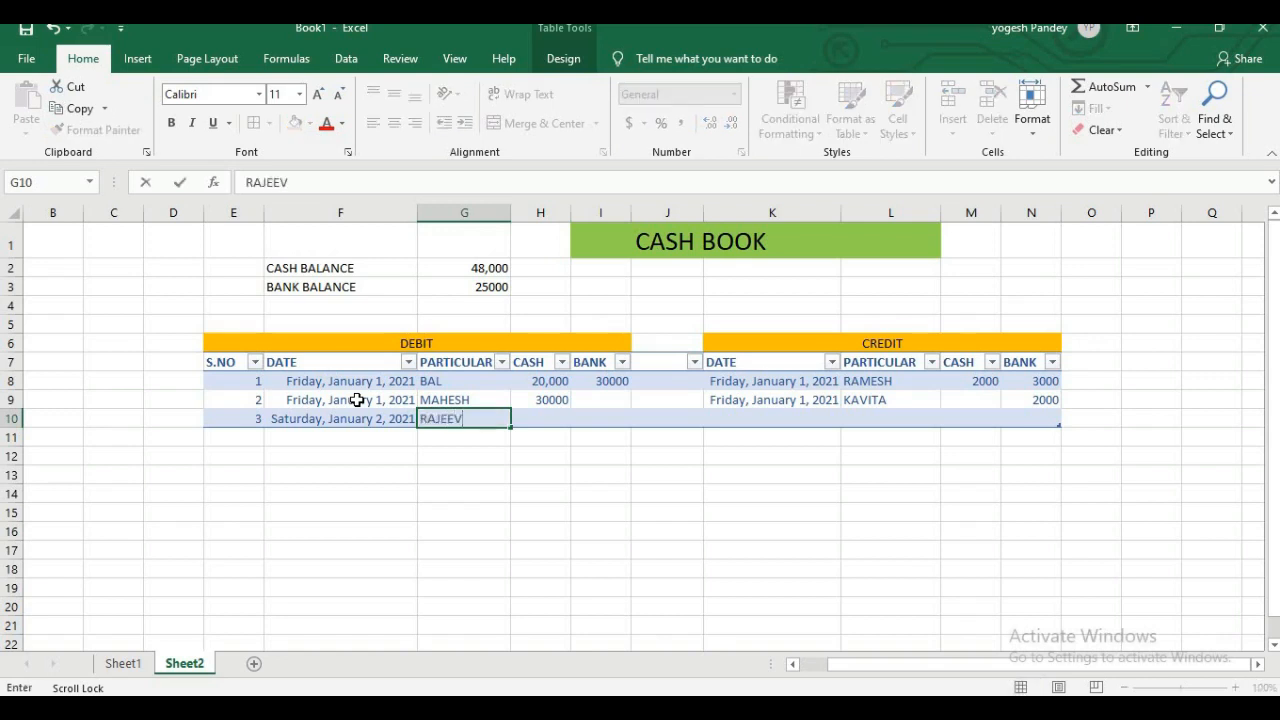
key(Tab)
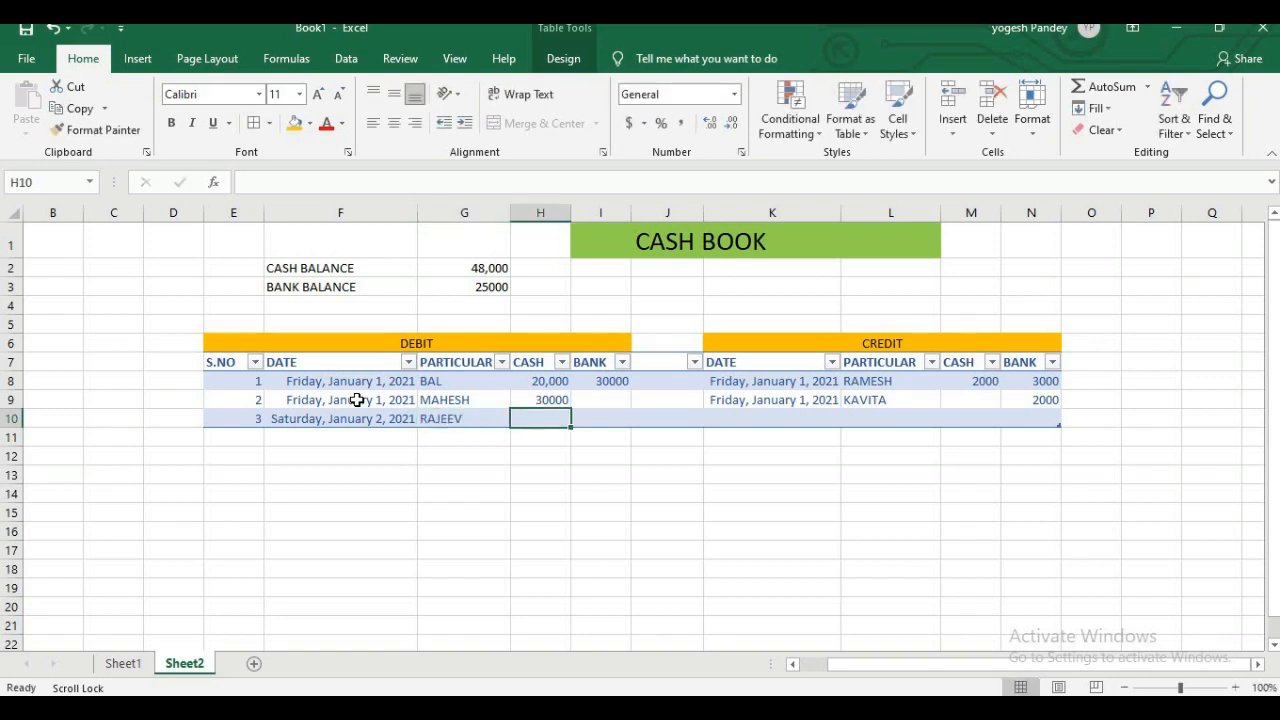
text(30000)
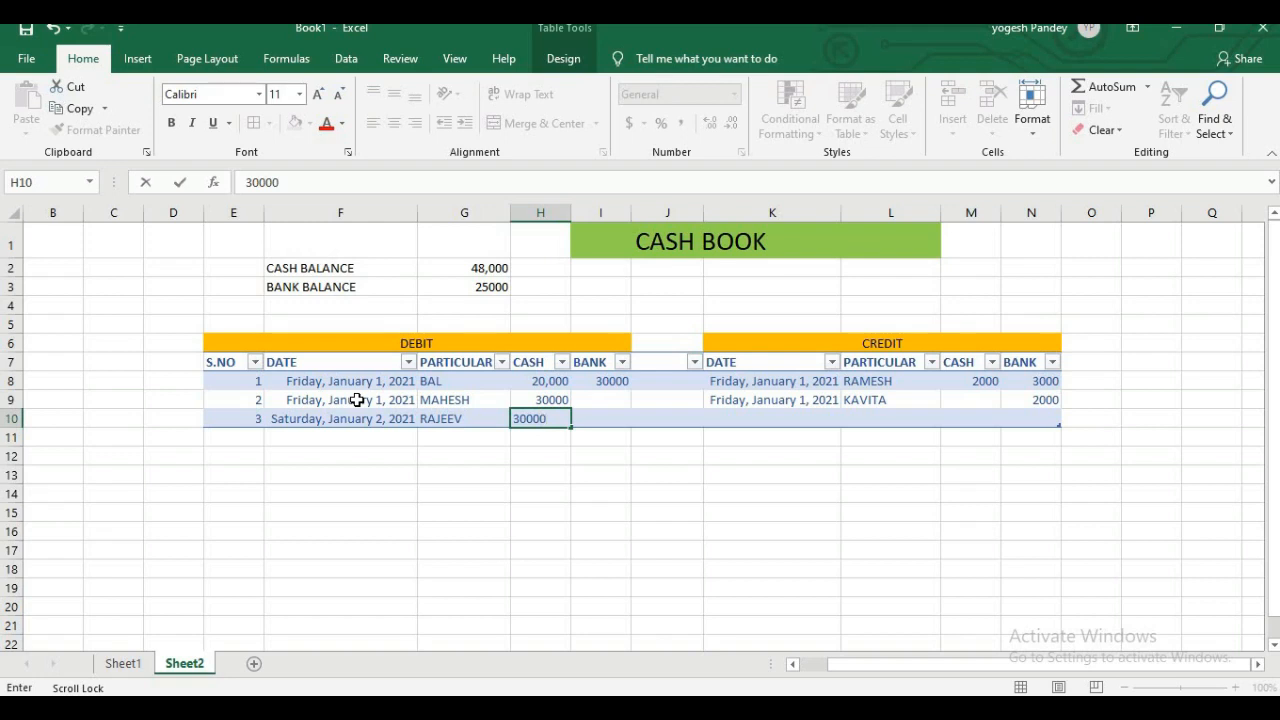
key(Tab)
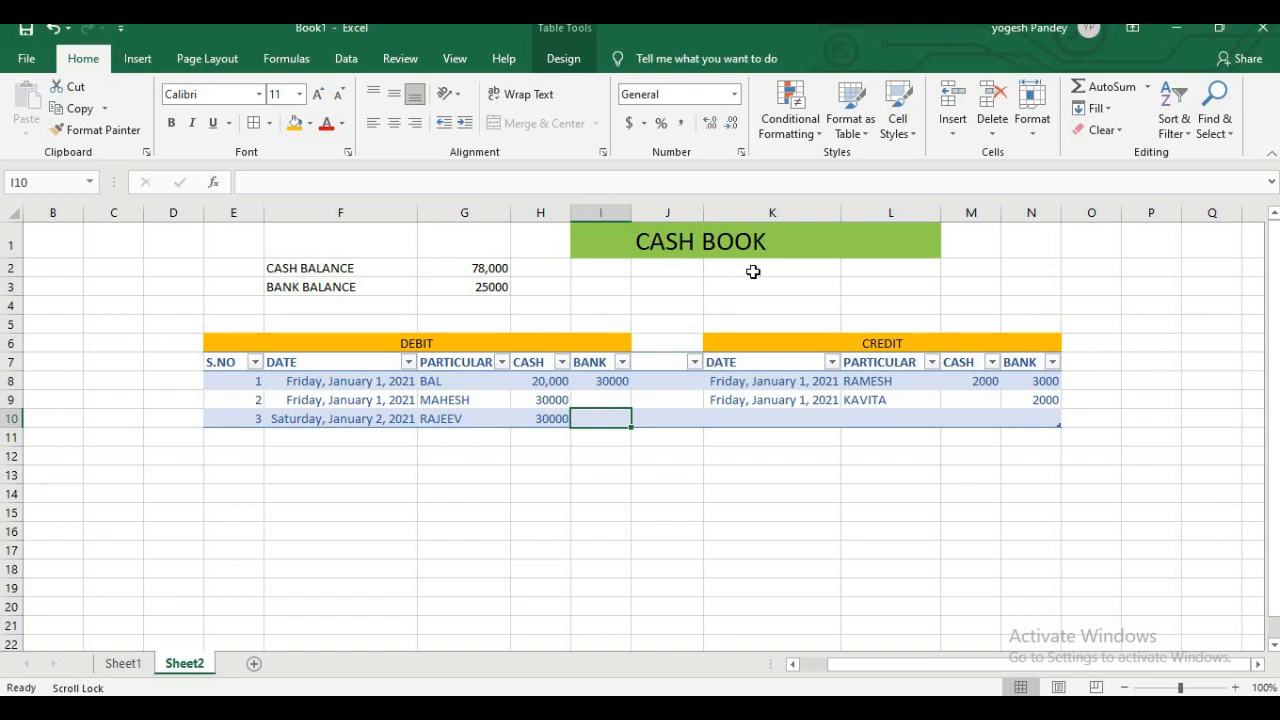
Enter the label CASH BALANCE in J3, under the CASH BOOK title
click(669, 294)
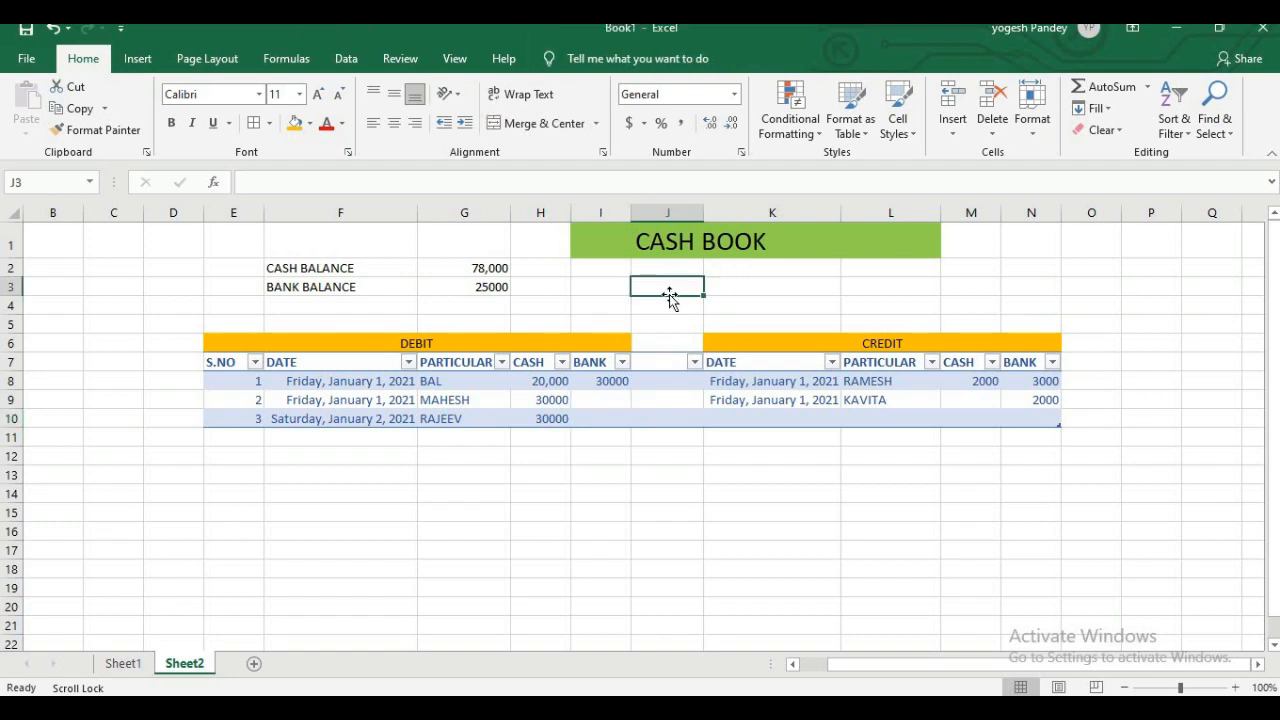
text(CASH)
key(BackSpace)
key(BackSpace)
key(BackSpace)
key(BackSpace)
text(CA)
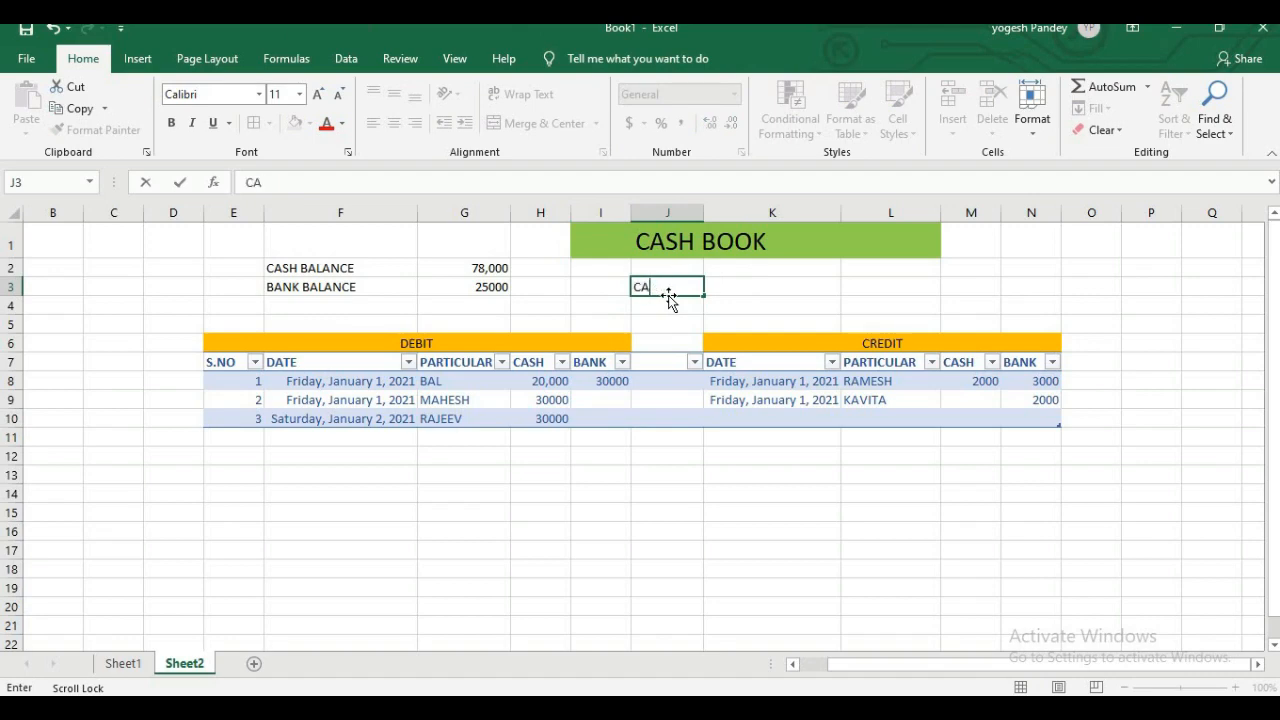
text(SH BALANCE ON)
key(BackSpace)
key(BackSpace)
key(BackSpace)
key(BackSpace)
key(BackSpace)
key(BackSpace)
key(BackSpace)
key(BackSpace)
key(BackSpace)
text(BALANCE DA)
key(BackSpace)
key(BackSpace)
key(BackSpace)
scroll(670, 302, down, 1)
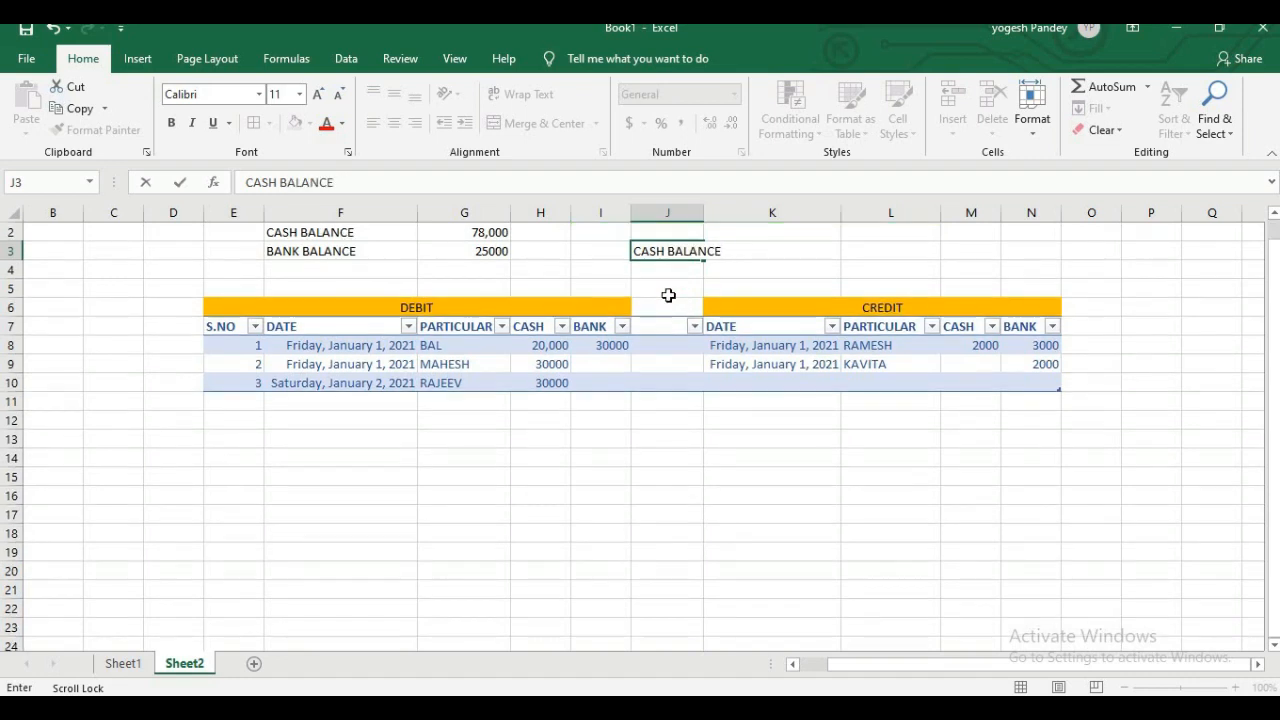
key(Return)
Enter the label BANK BALANCE in J4 and the label DATE in J2
text(BAN)
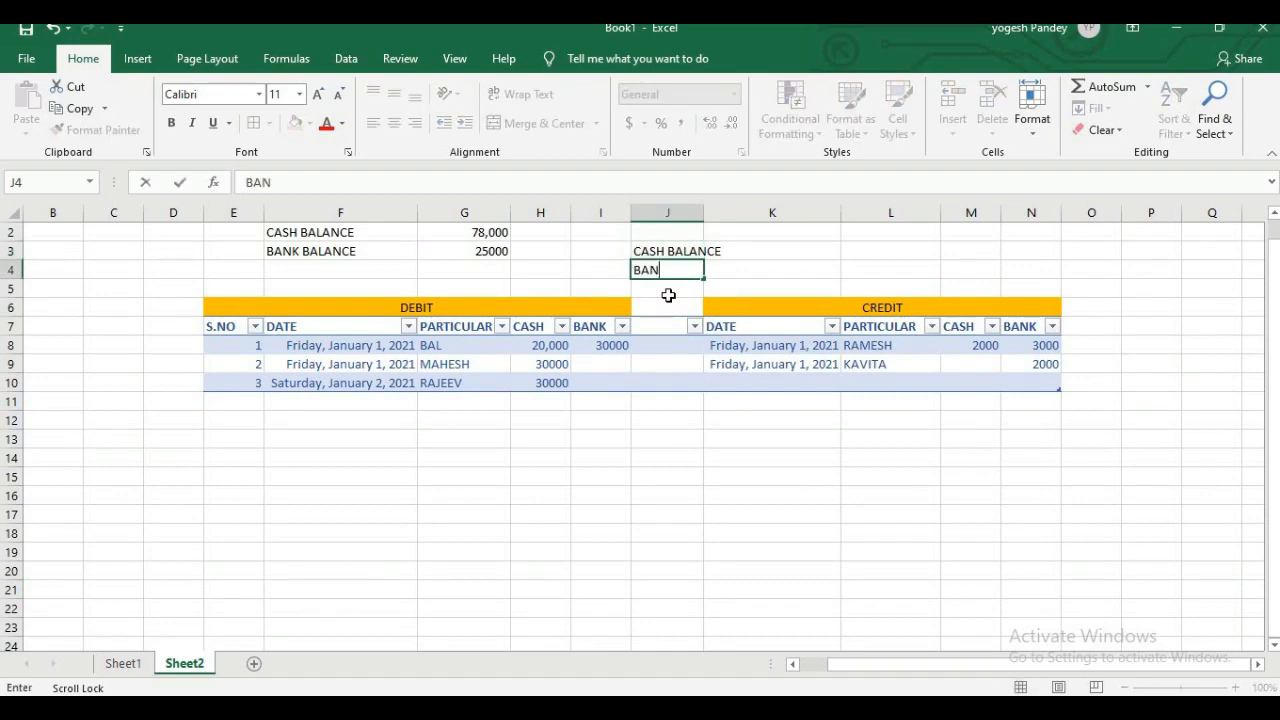
text(K BALANCE)
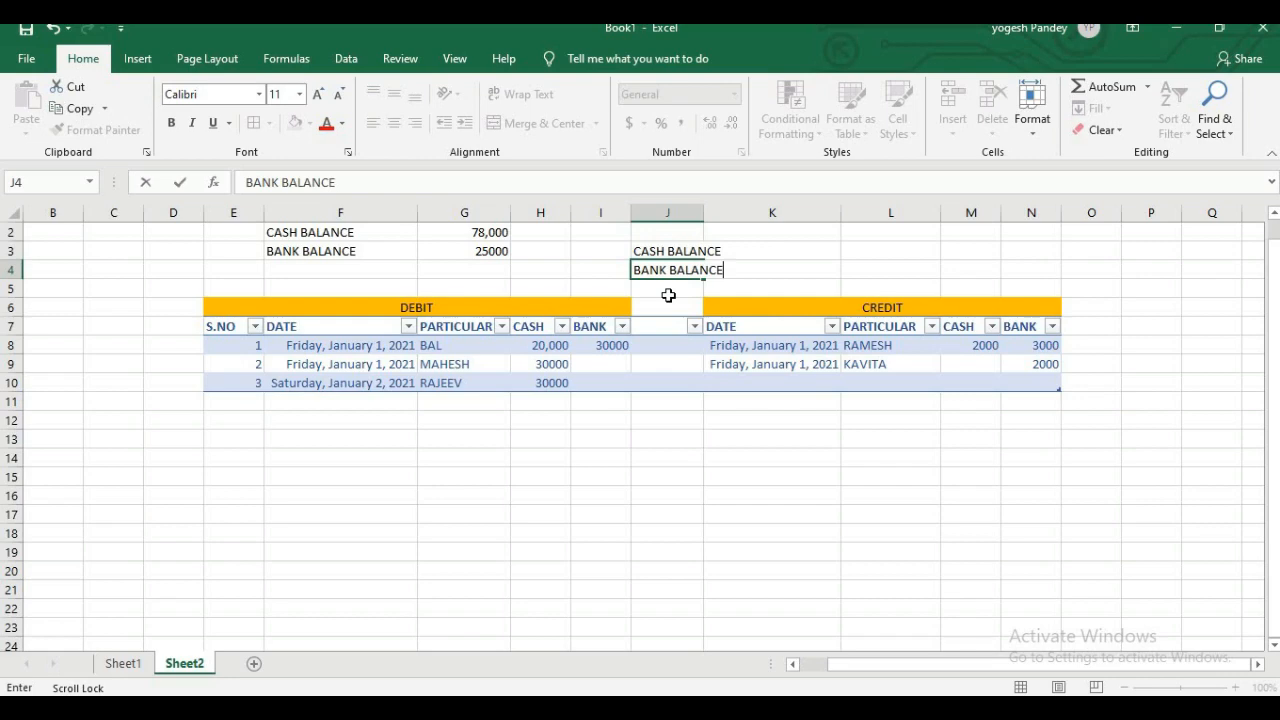
scroll(725, 270, up, 1)
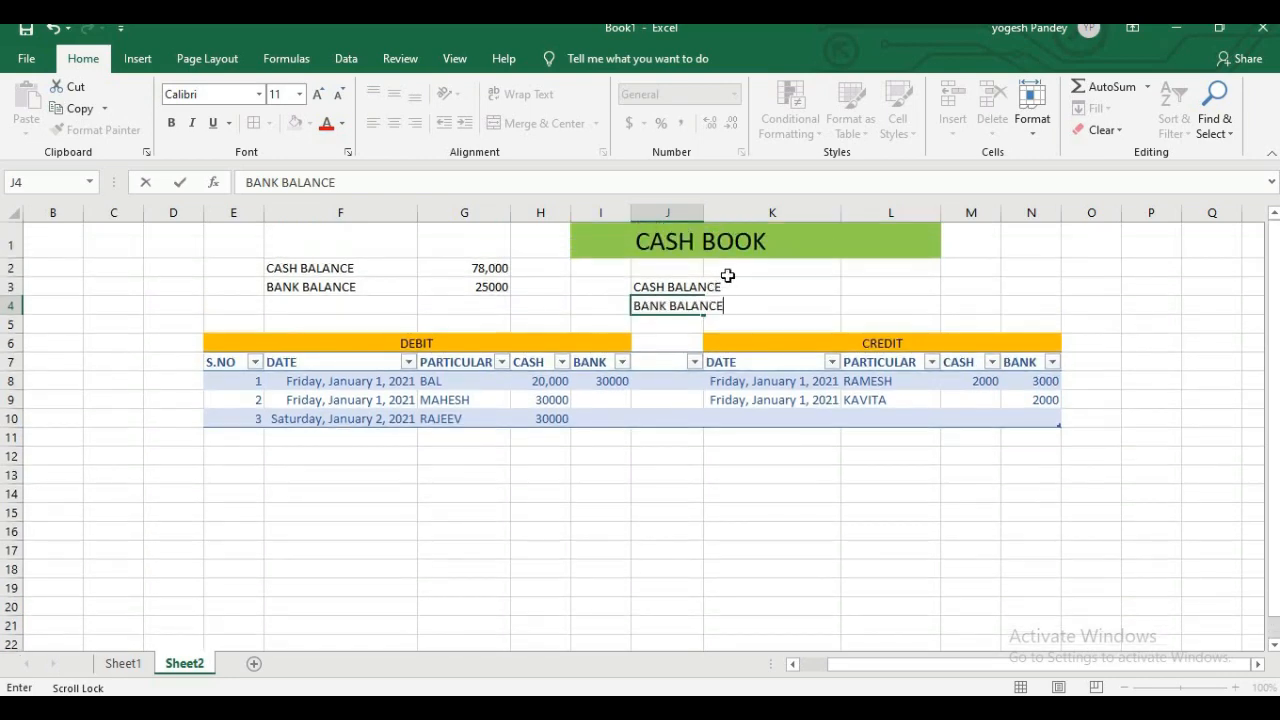
drag(732, 270, 680, 269)
click(680, 269)
text(DATE)
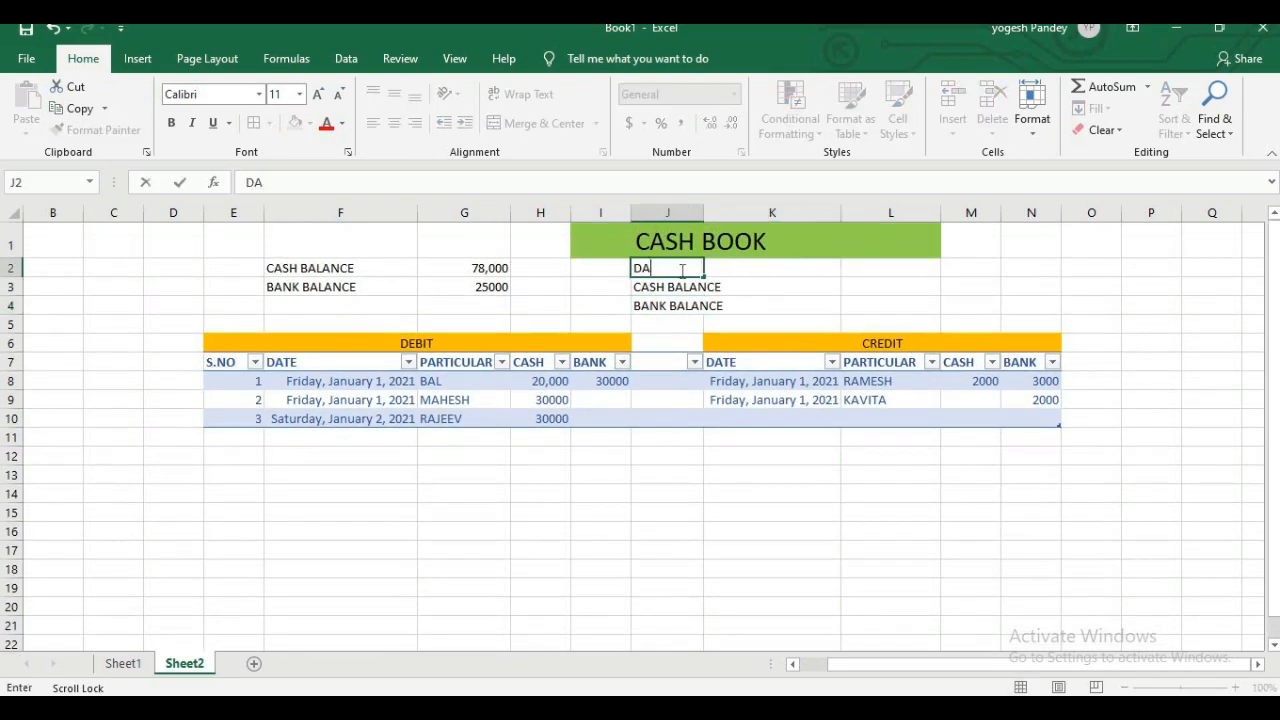
Set the number format of K2, beside the DATE label, to Long Date
click(716, 266)
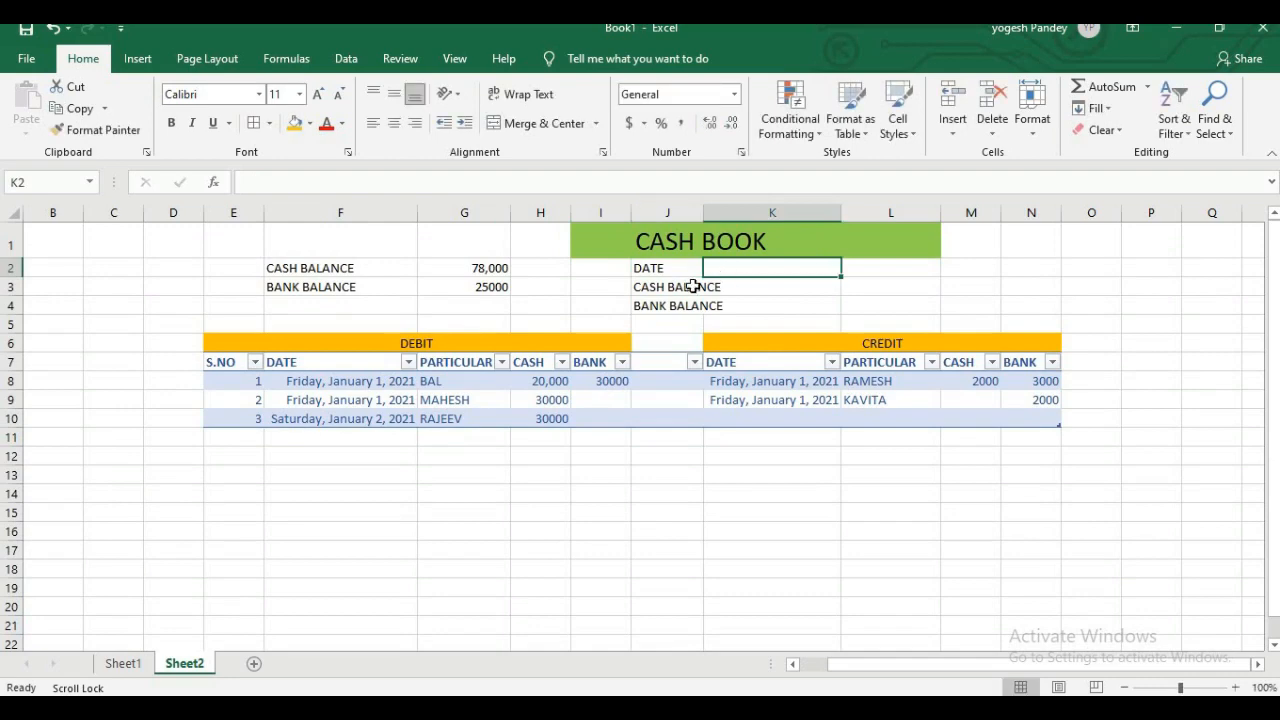
text(1)
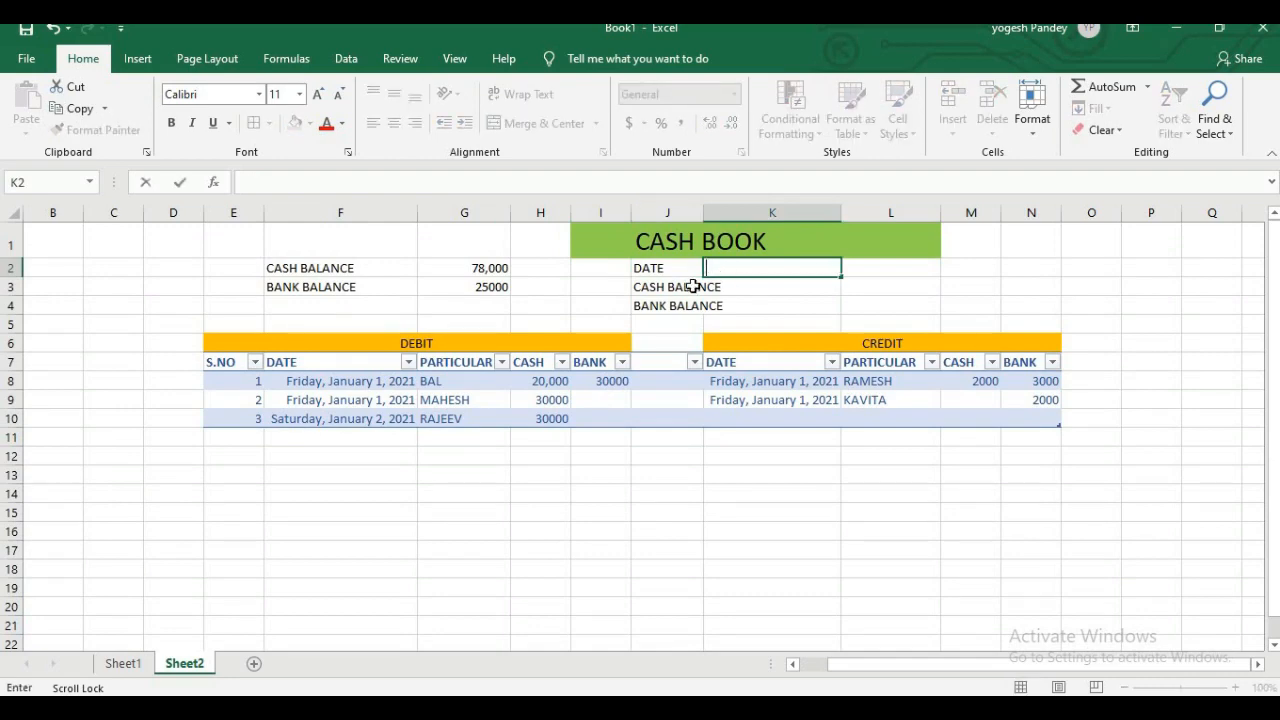
click(769, 306)
click(760, 271)
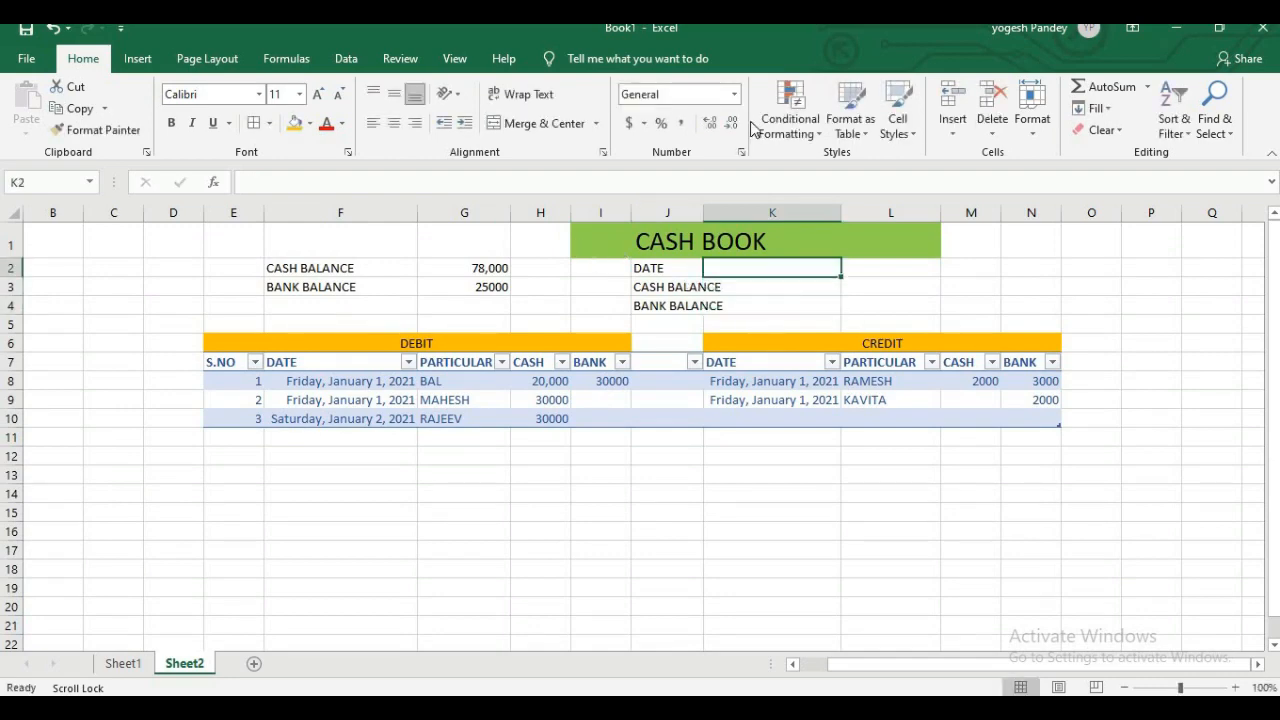
click(735, 94)
click(700, 284)
Apply all borders to the summary block J2:K4
drag(686, 269, 786, 304)
click(255, 124)
click(576, 285)
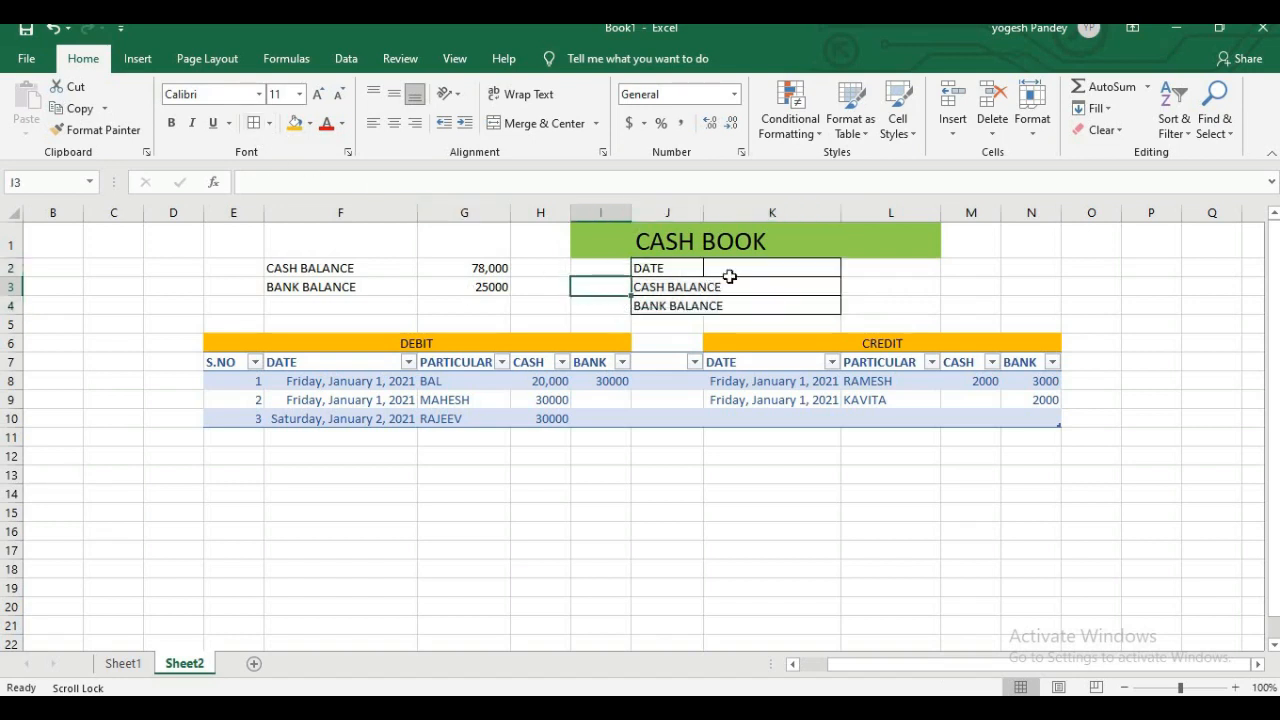
Center the CASH BALANCE label in J3 and the BANK BALANCE label in J4
click(700, 287)
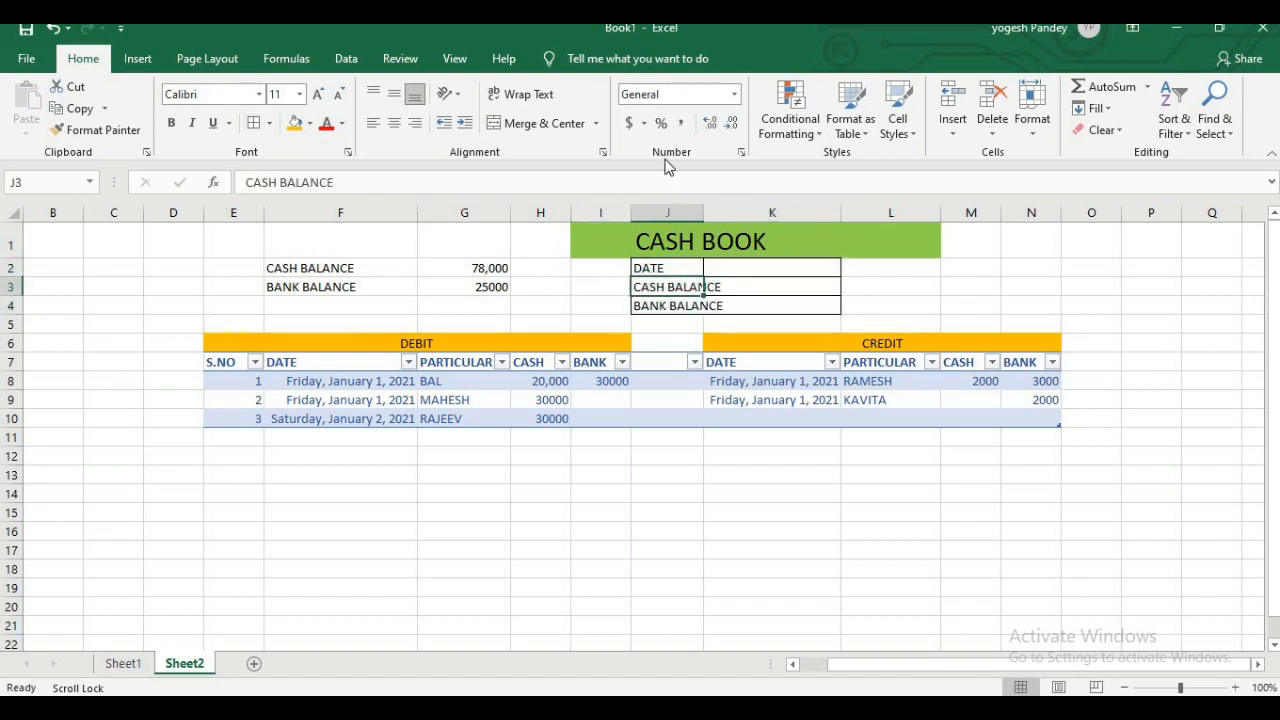
click(540, 130)
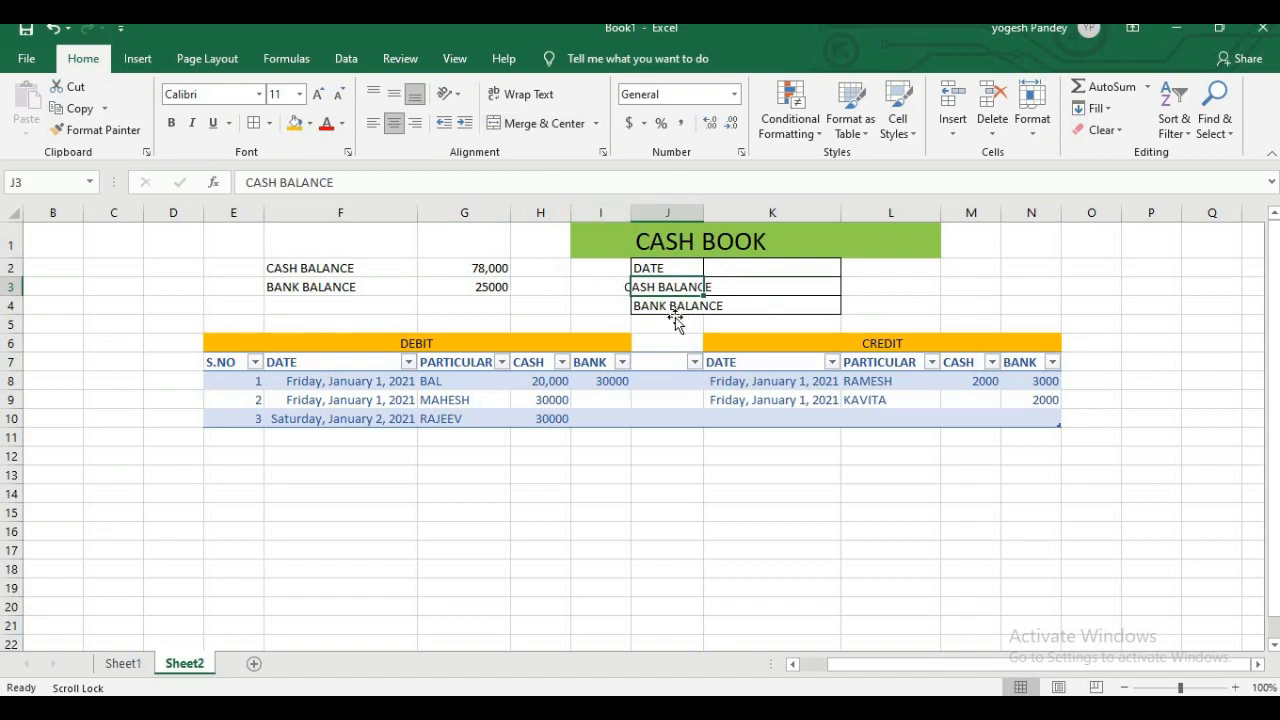
click(663, 304)
click(544, 130)
click(772, 290)
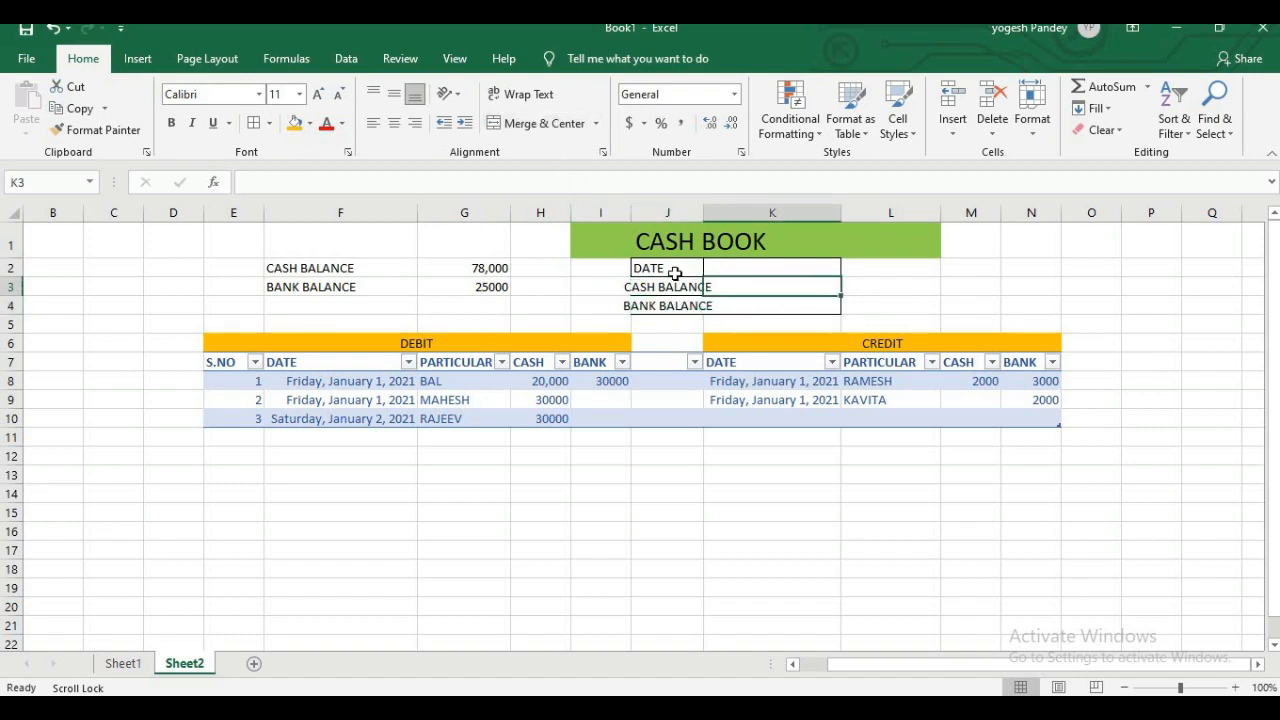
Fill the summary block J2:K4 with the gold theme color
drag(665, 268, 665, 301)
click(668, 289)
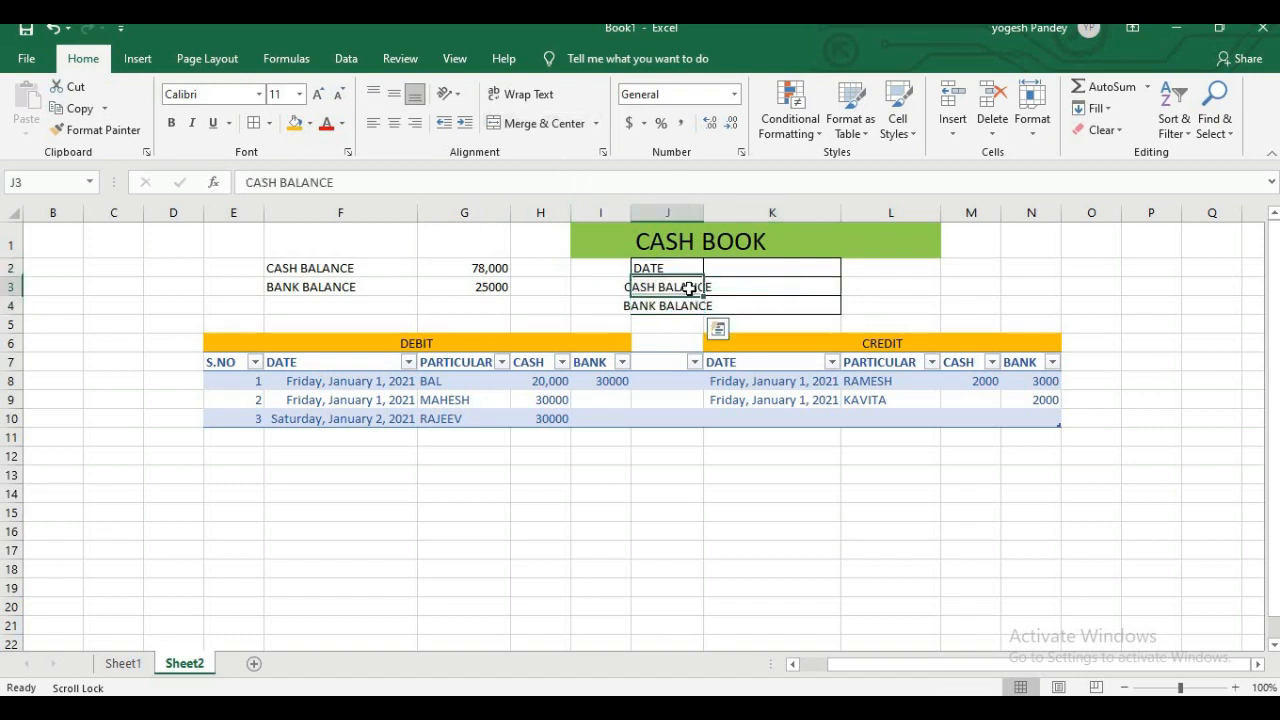
click(750, 298)
drag(680, 268, 725, 302)
click(310, 122)
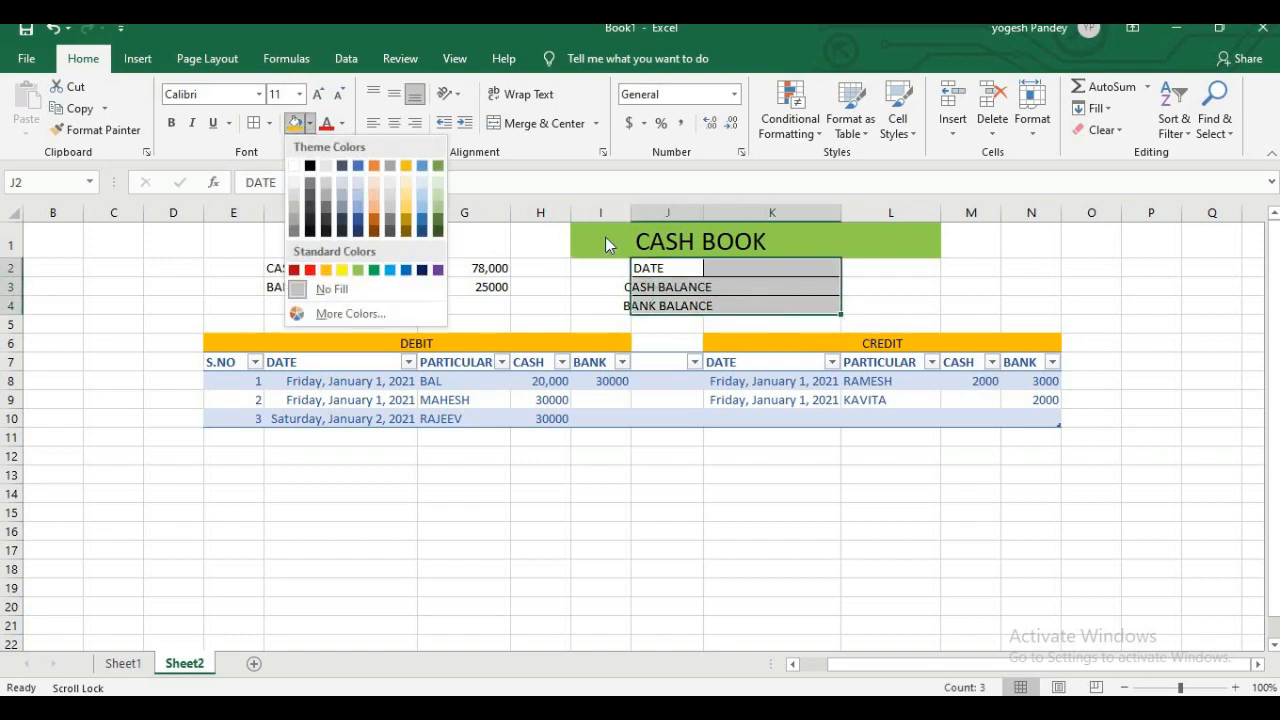
click(408, 168)
click(760, 305)
click(762, 286)
Merge and center the DATE, CASH BALANCE and BANK BALANCE labels across columns I and J in rows 2 to 4
drag(672, 255, 667, 302)
click(672, 302)
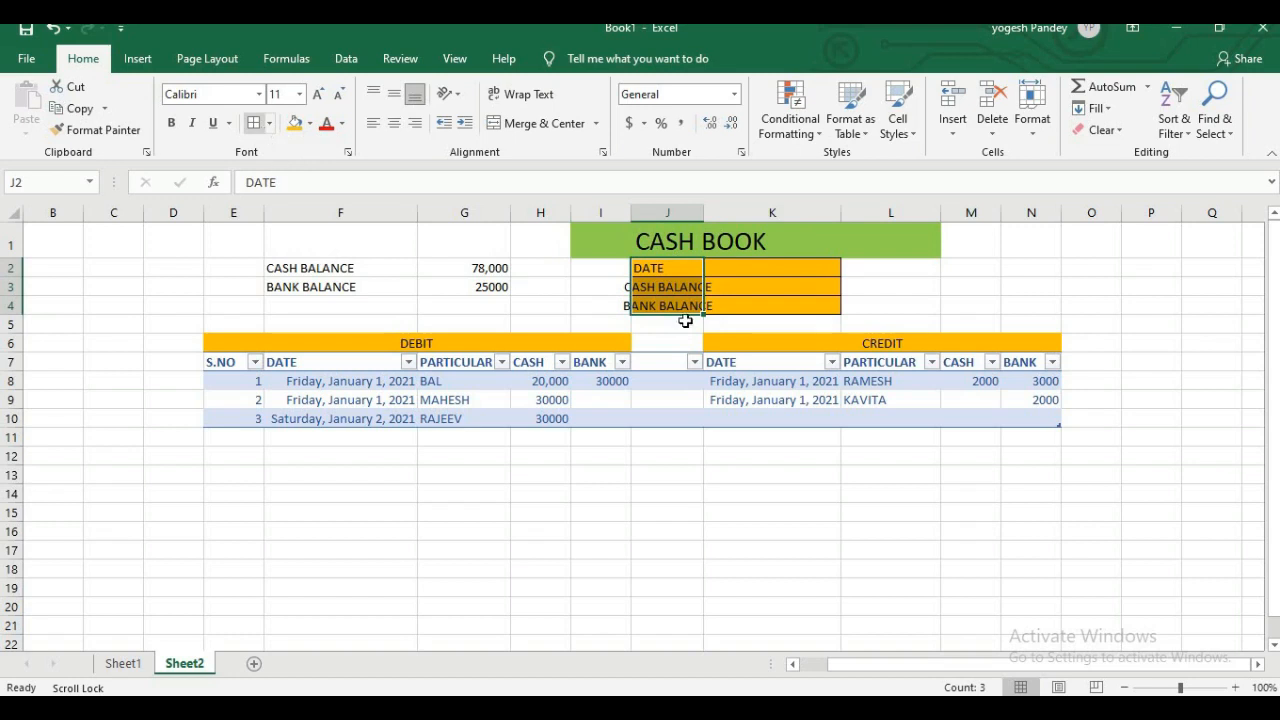
drag(600, 266, 665, 298)
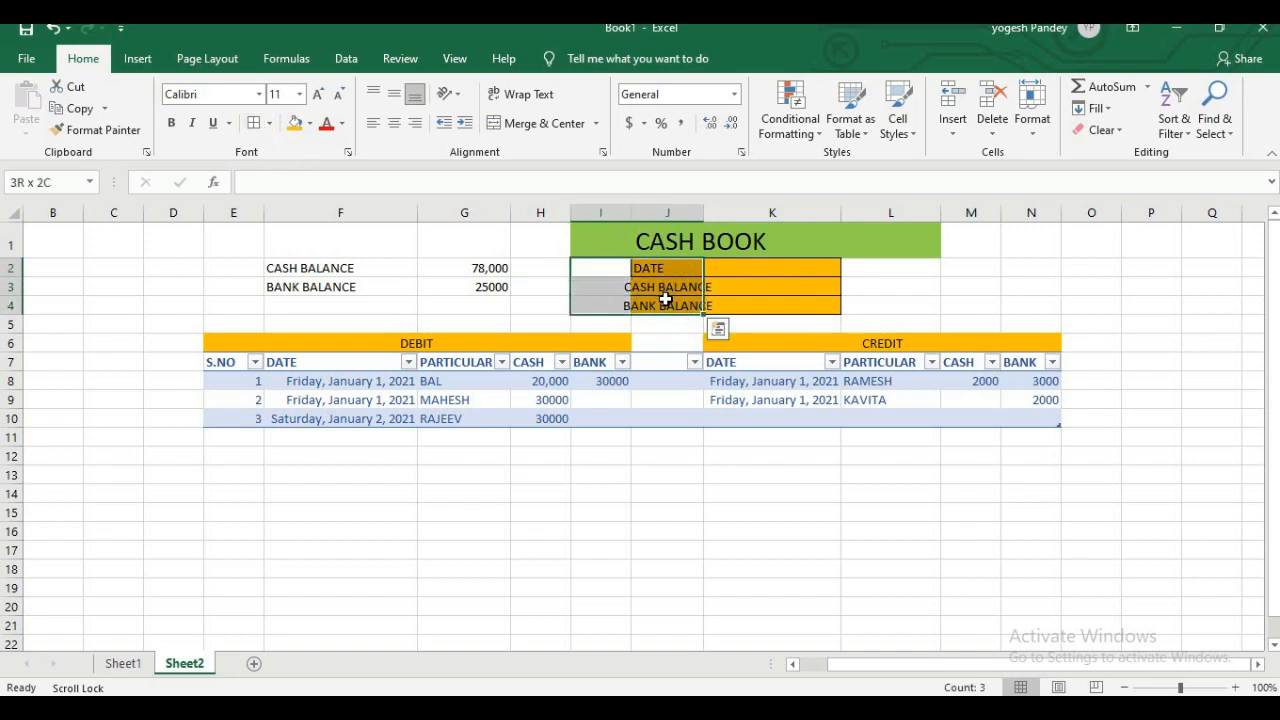
click(604, 287)
drag(604, 287, 672, 270)
click(543, 123)
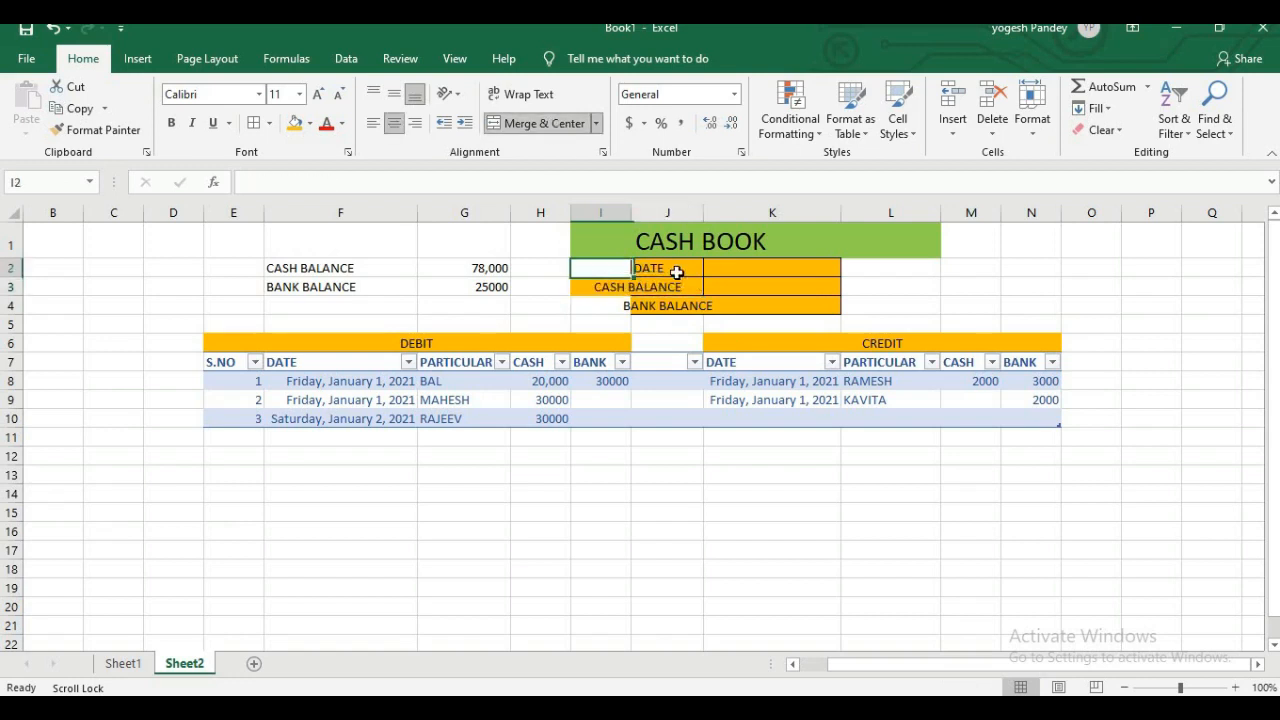
click(523, 123)
drag(614, 305, 668, 307)
click(540, 123)
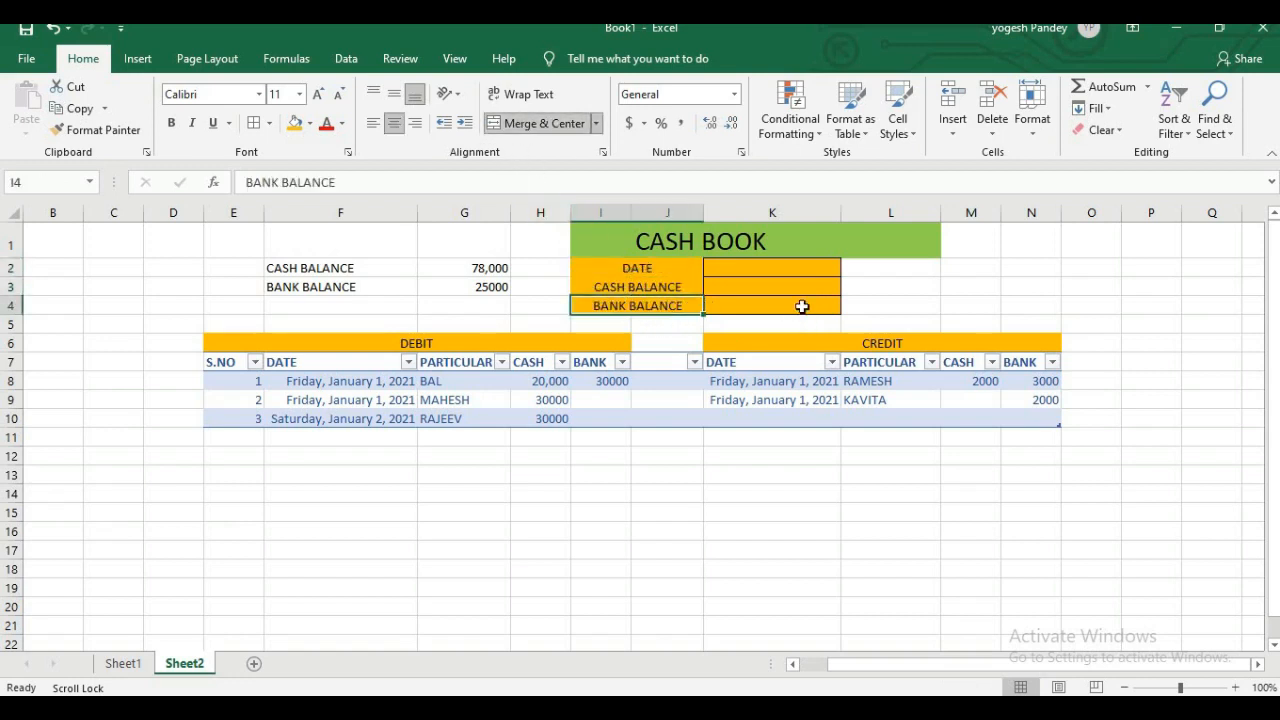
Apply all borders to the merged label cells I2:J4
click(822, 305)
drag(642, 276, 640, 305)
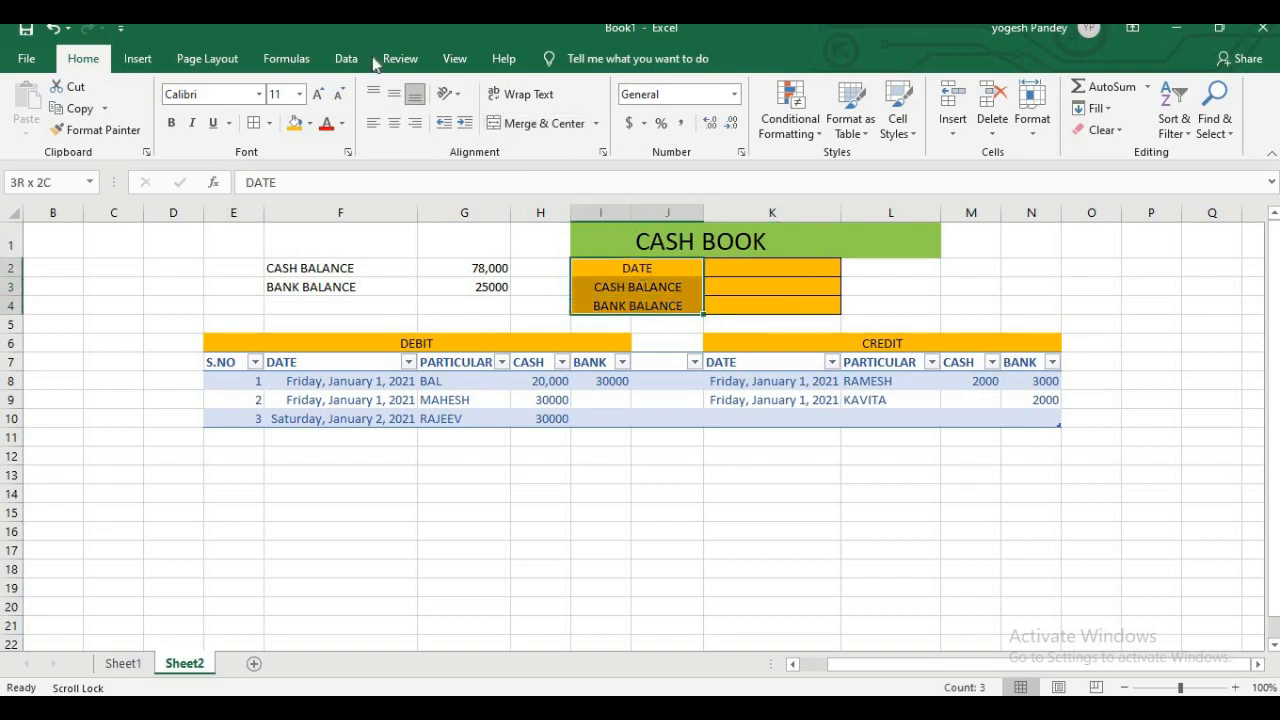
click(254, 122)
click(810, 270)
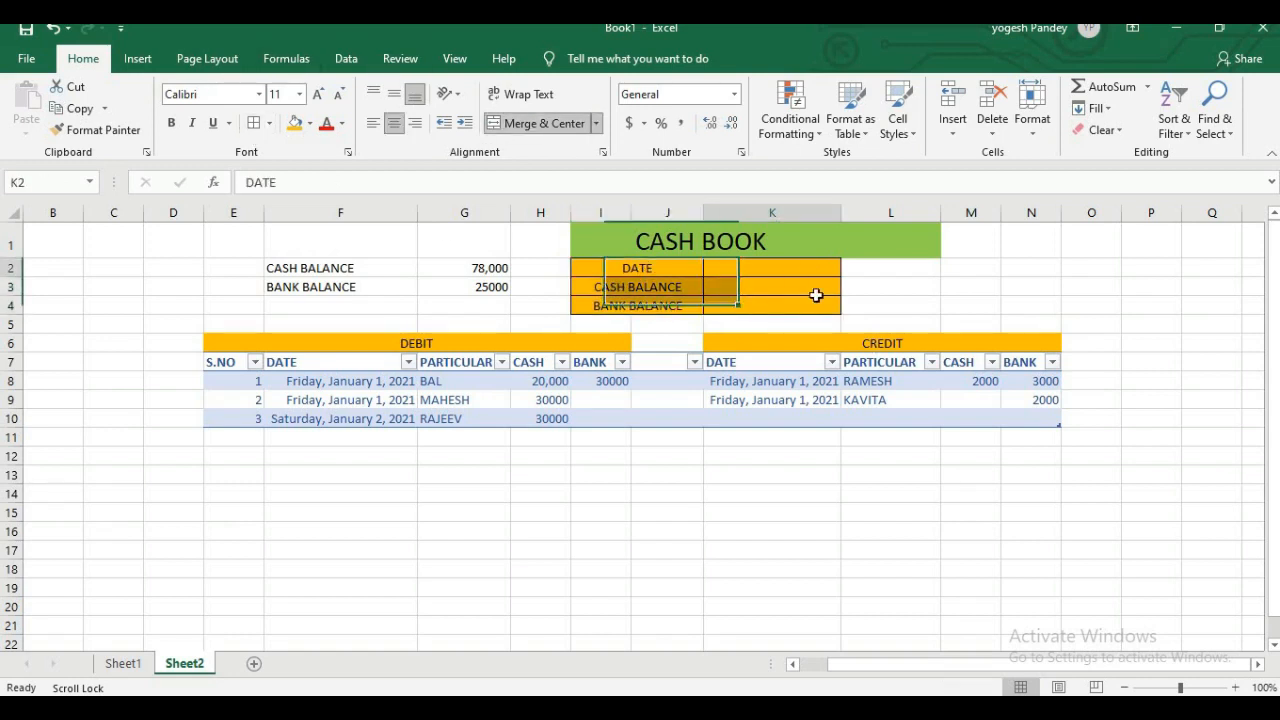
click(730, 290)
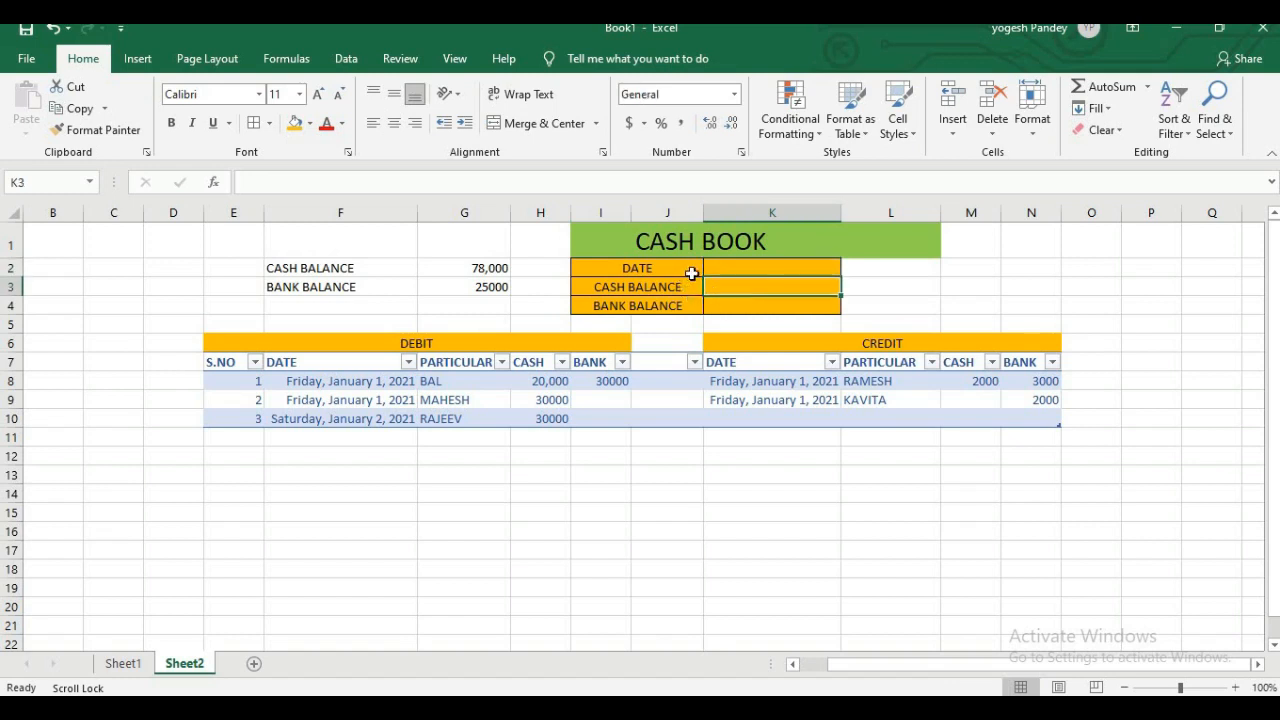
click(720, 271)
click(724, 288)
click(728, 303)
click(736, 288)
click(743, 269)
click(730, 289)
text(=SUMIFS)
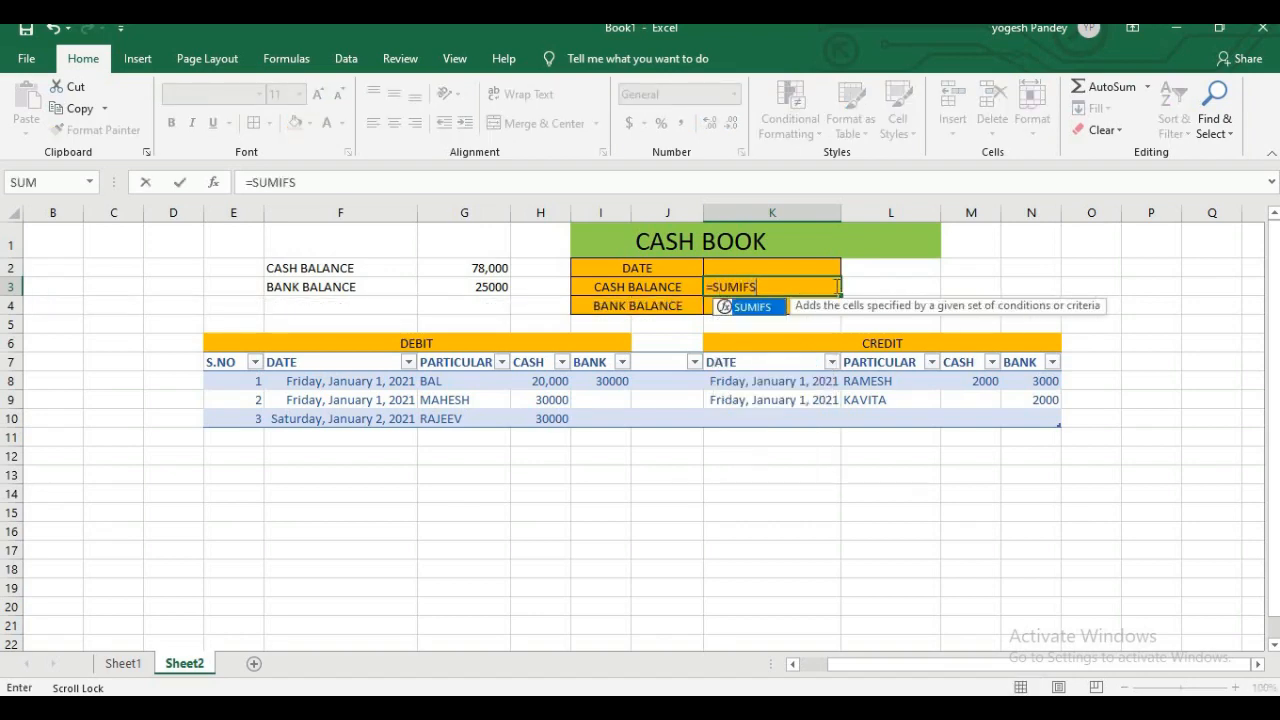
key(BackSpace)
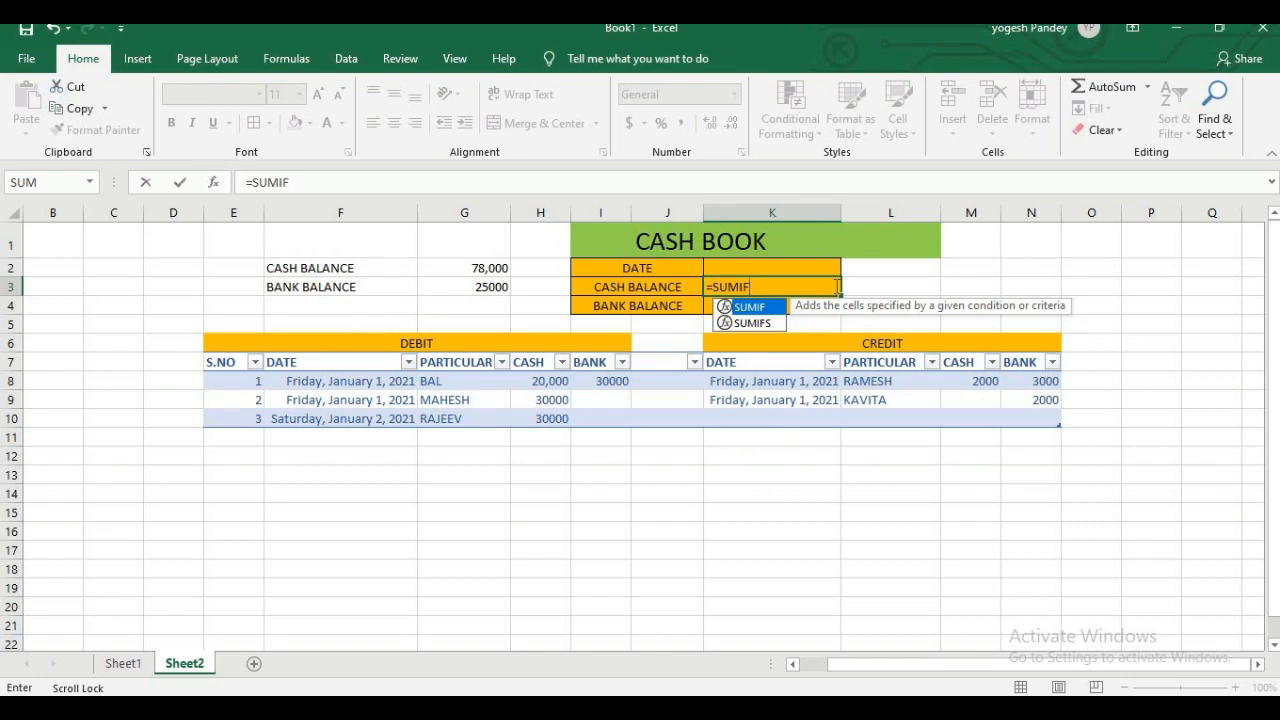
text(()
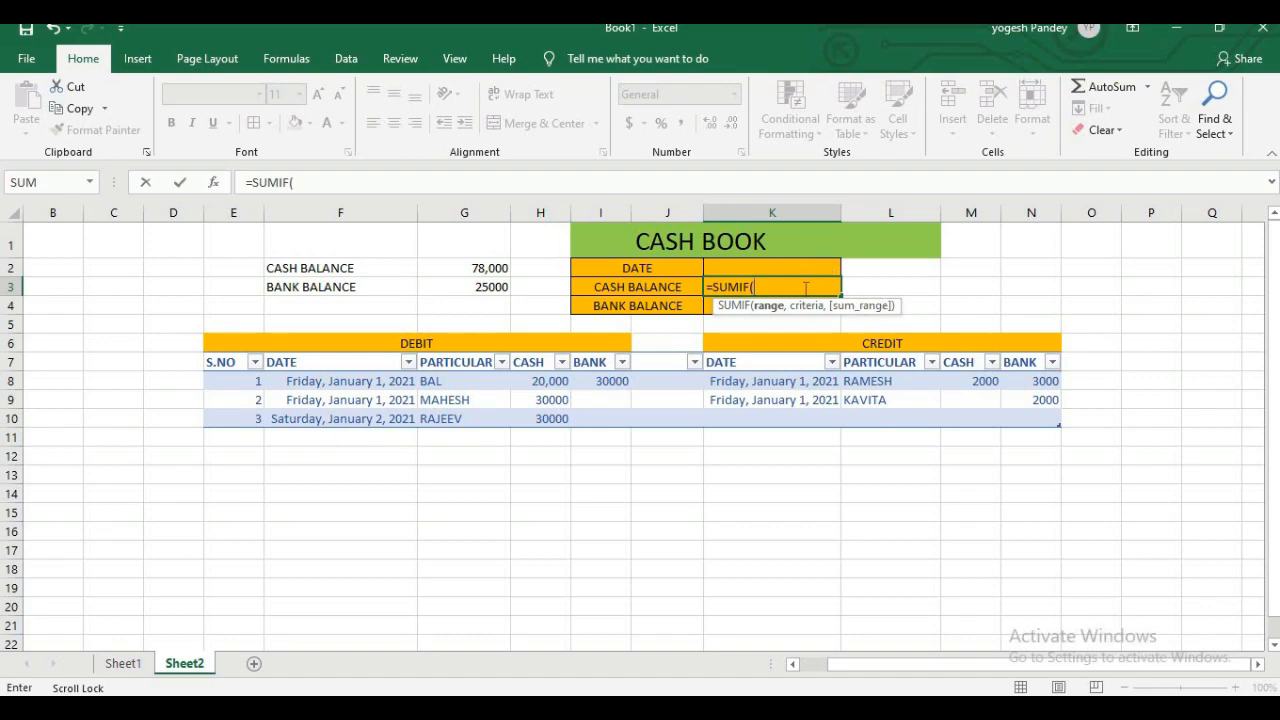
key(BackSpace)
key(BackSpace)
key(BackSpace)
key(BackSpace)
key(BackSpace)
key(BackSpace)
key(BackSpace)
Enter the date 1/JAN/2021 in K2 of the summary block
click(772, 268)
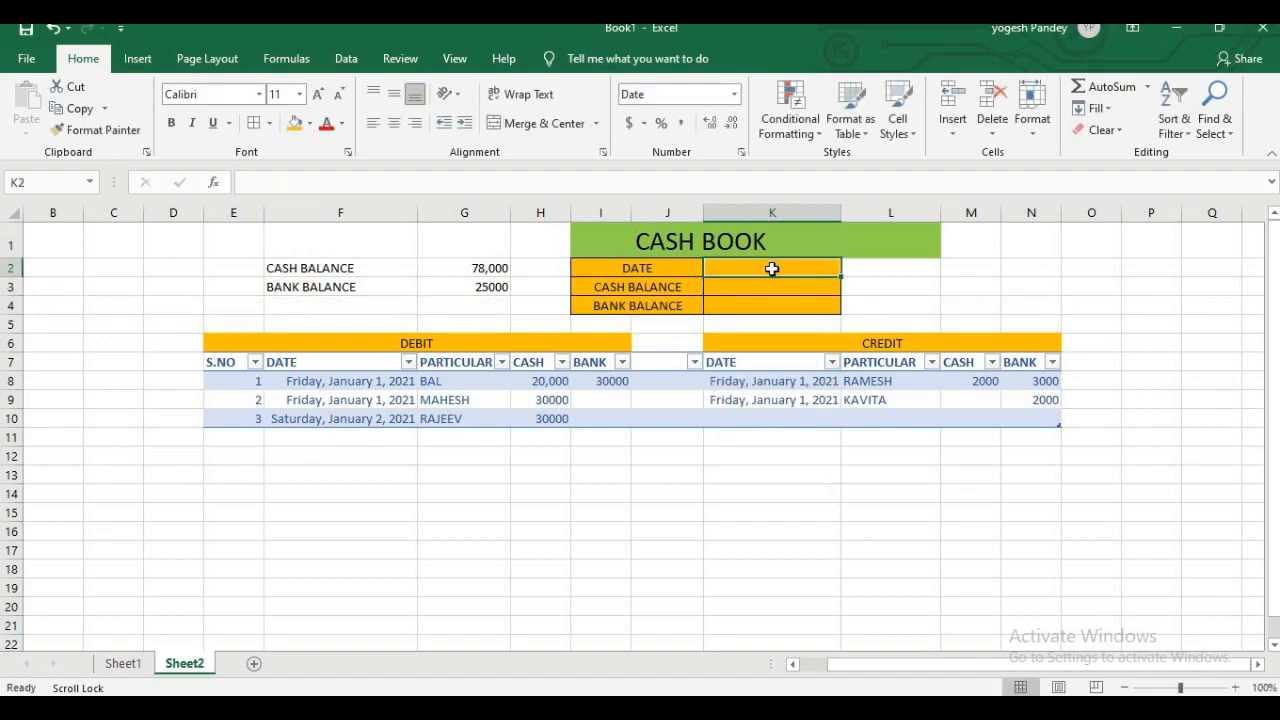
text(1/JAN/2021)
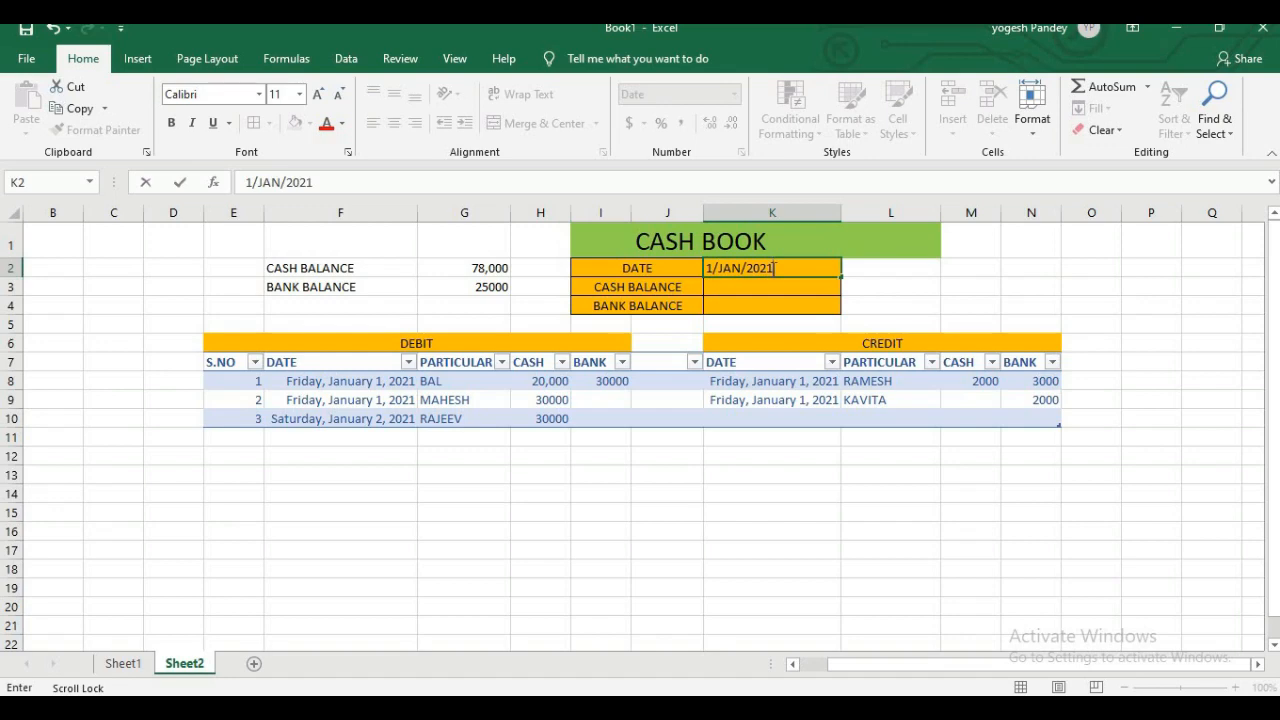
key(Return)
Begin the cash balance formula in K3 with =SUMIF(Table5[DATE],K2,Table5[CASH]) for the debit side
text(=)
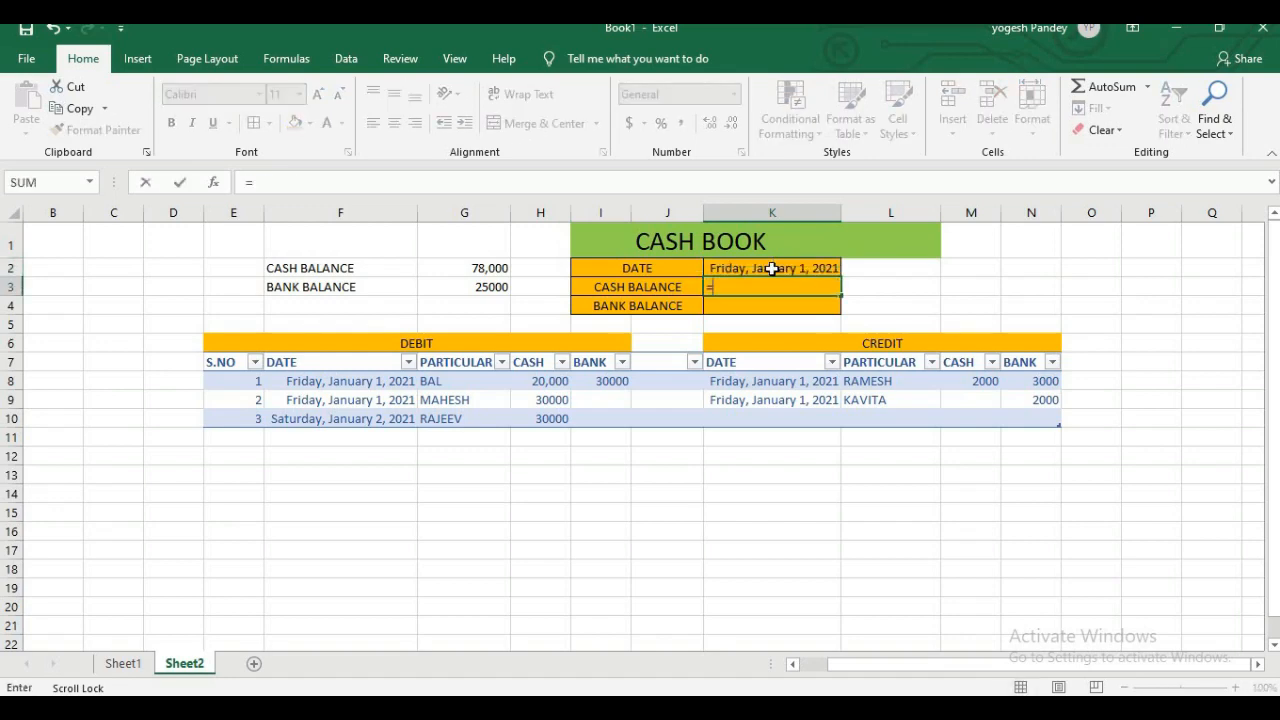
text(SUMIF()
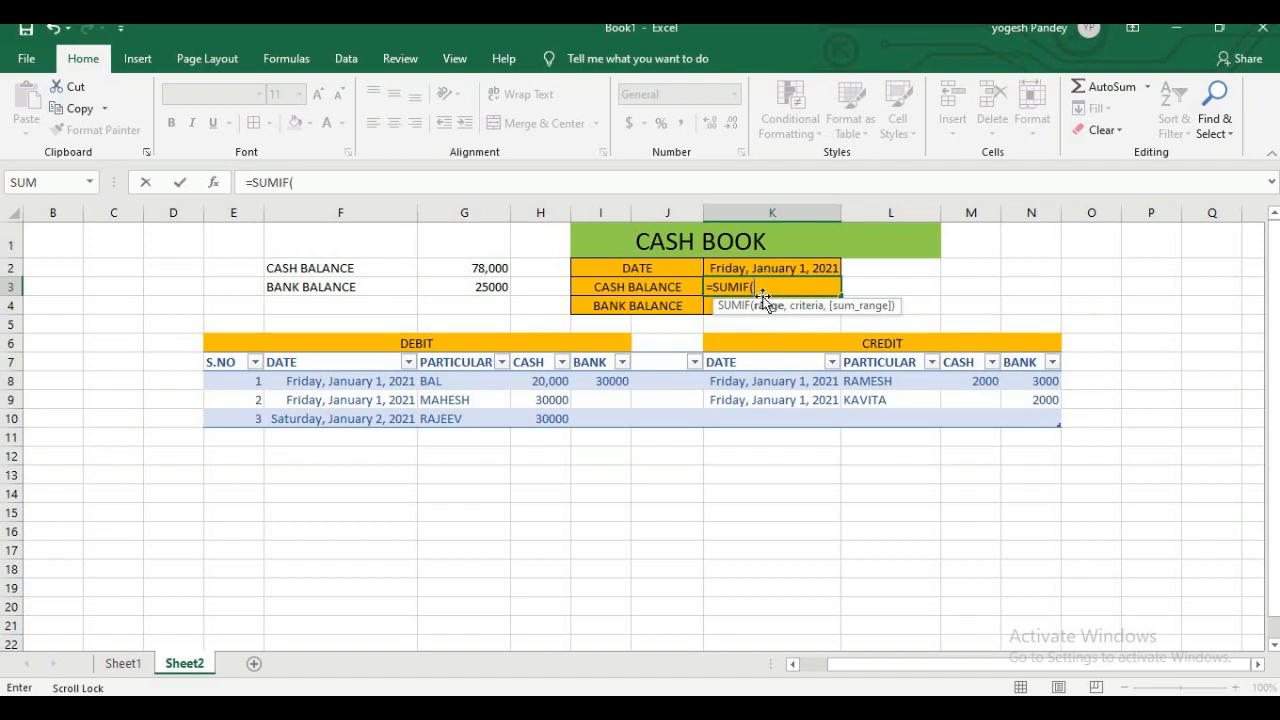
drag(343, 381, 338, 418)
text(,)
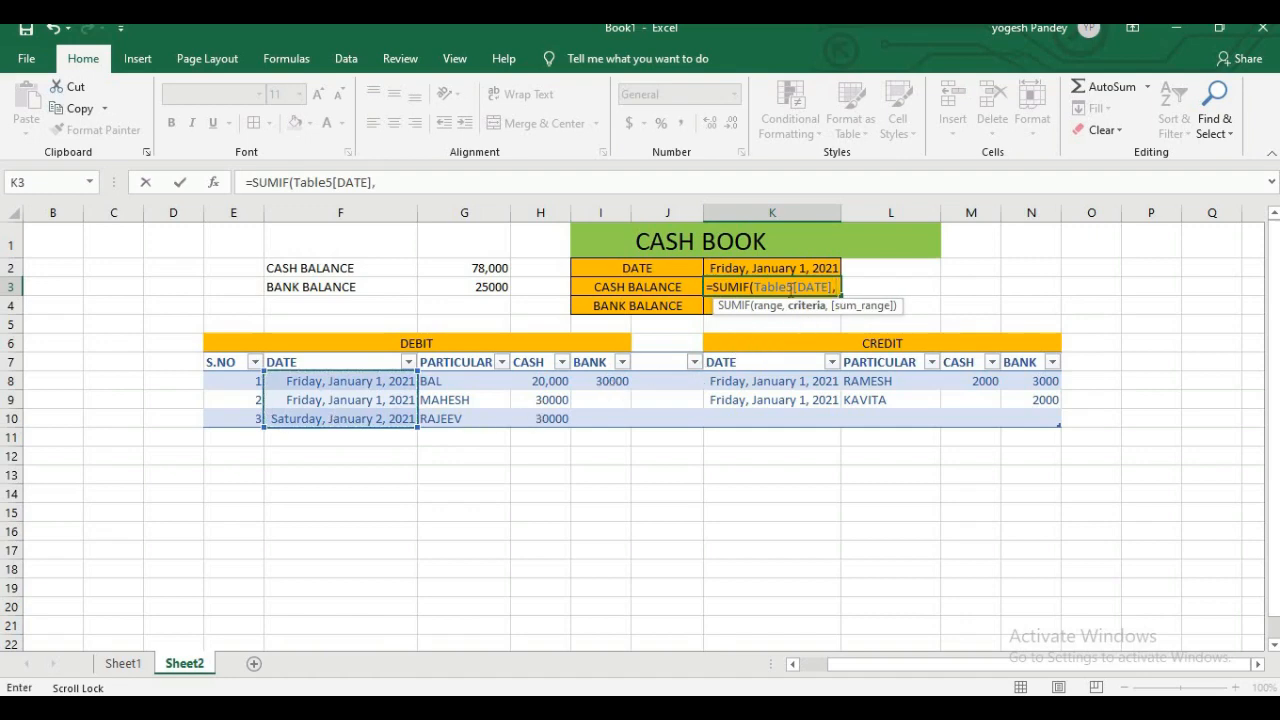
click(784, 268)
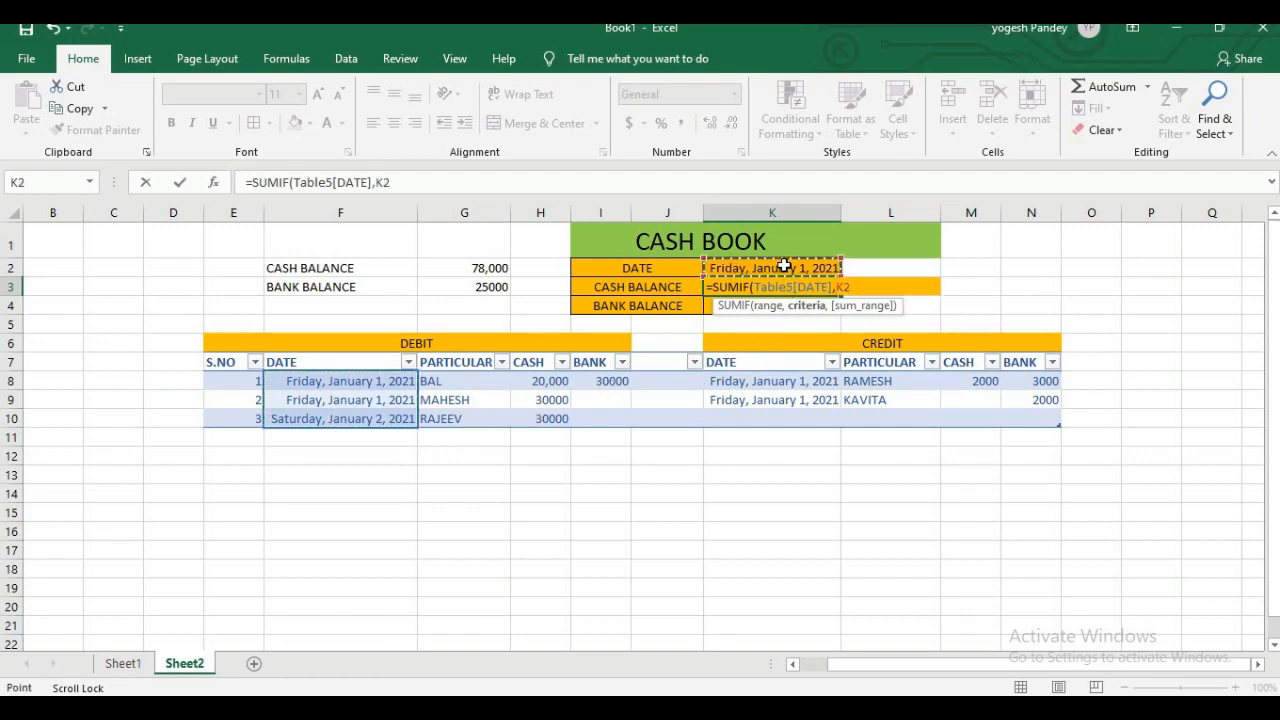
text(,)
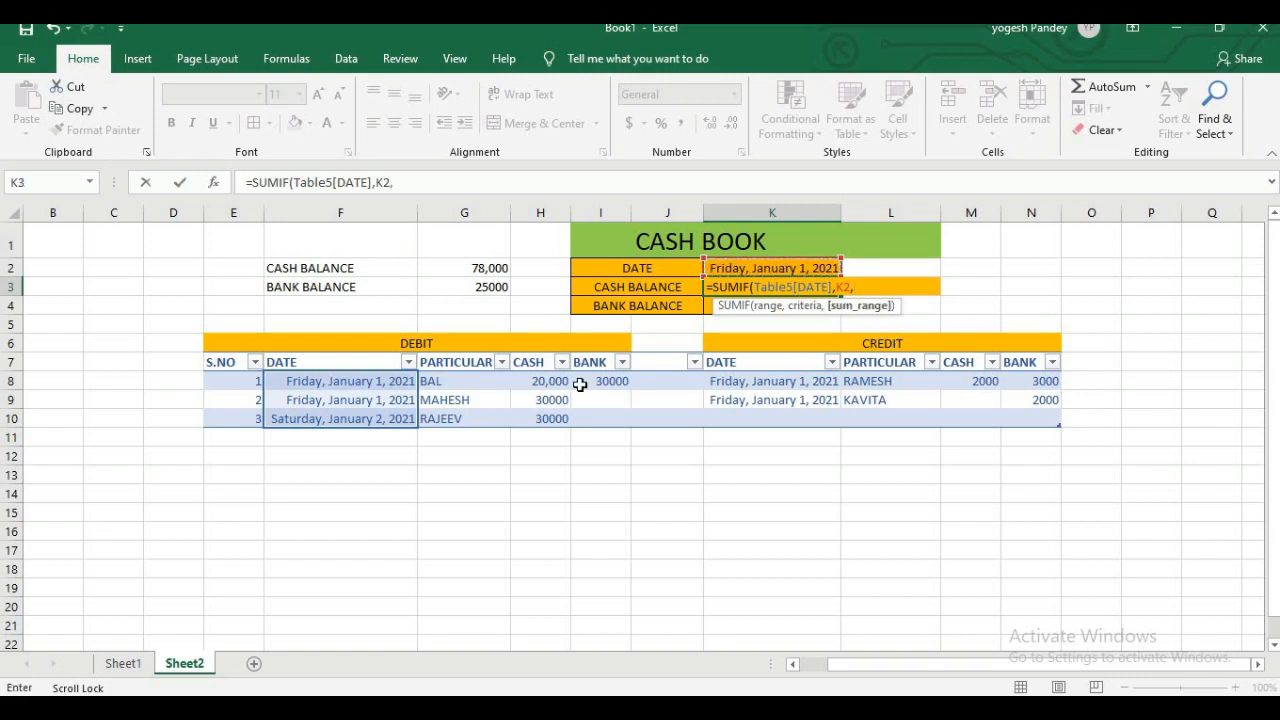
drag(551, 376, 546, 421)
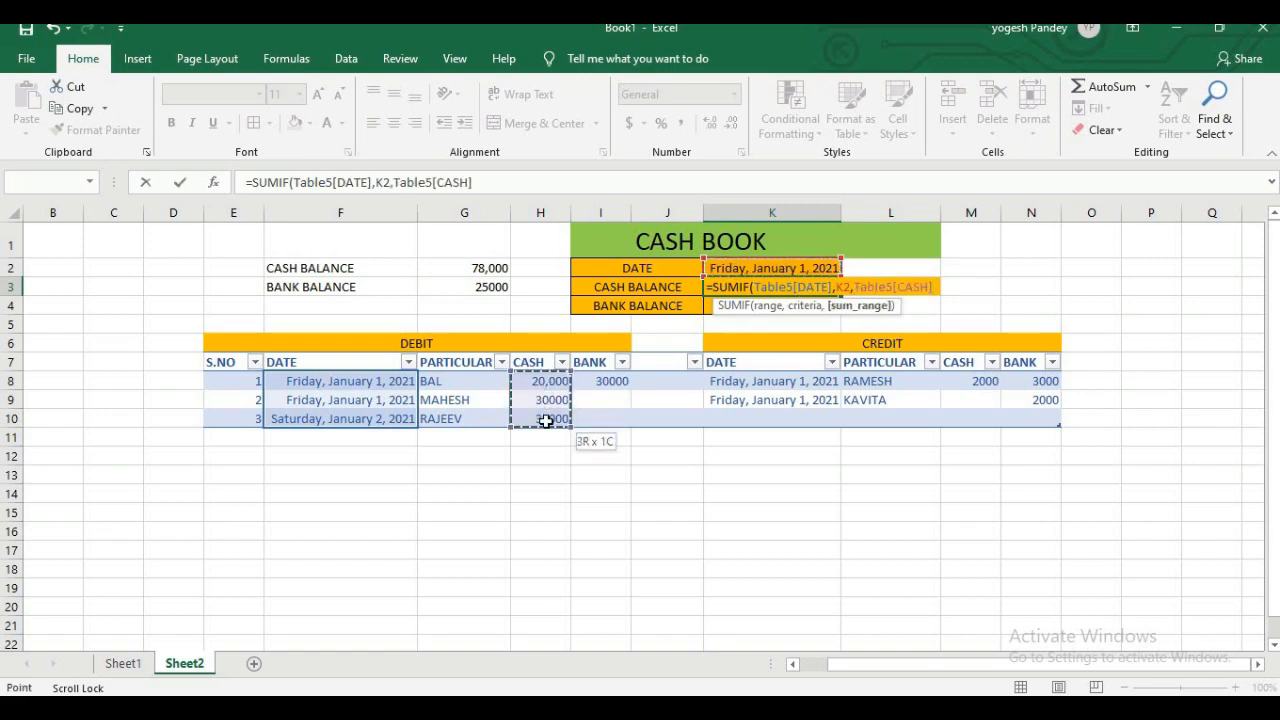
text())
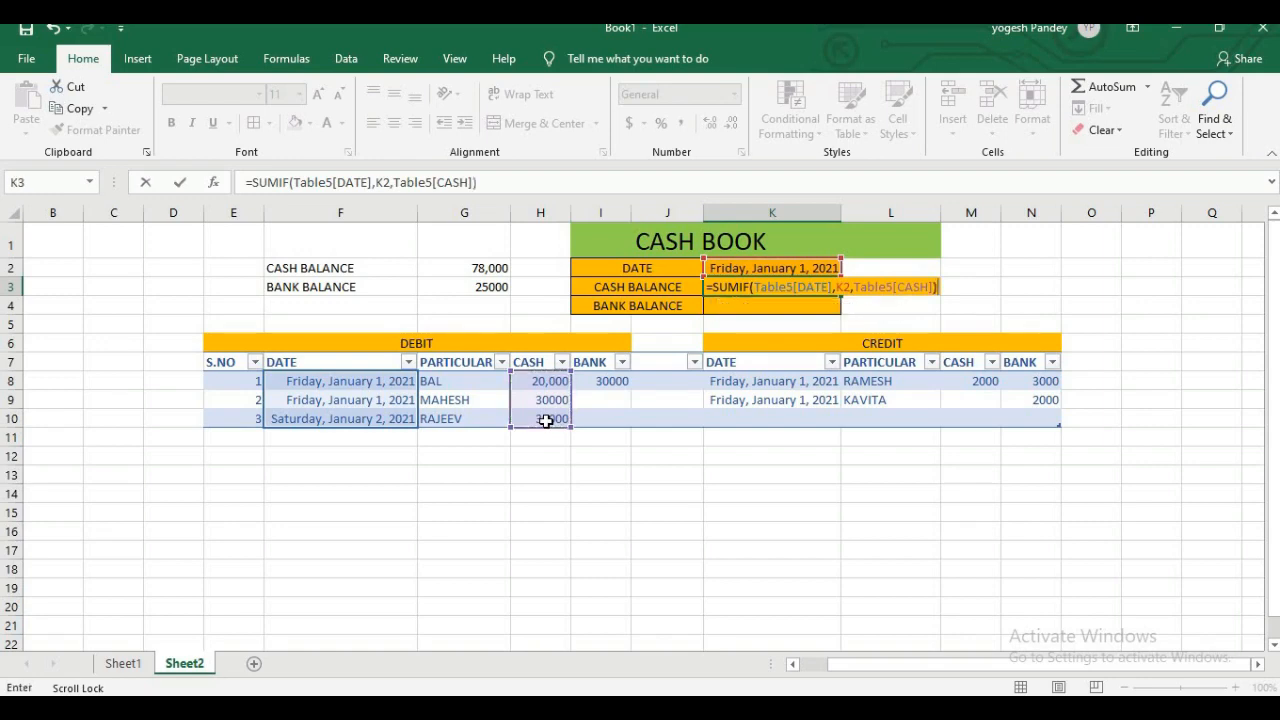
Complete the K3 formula by subtracting a SUMIF of the credit-side CASH column, matching the credit DATE column against K2
text(-)
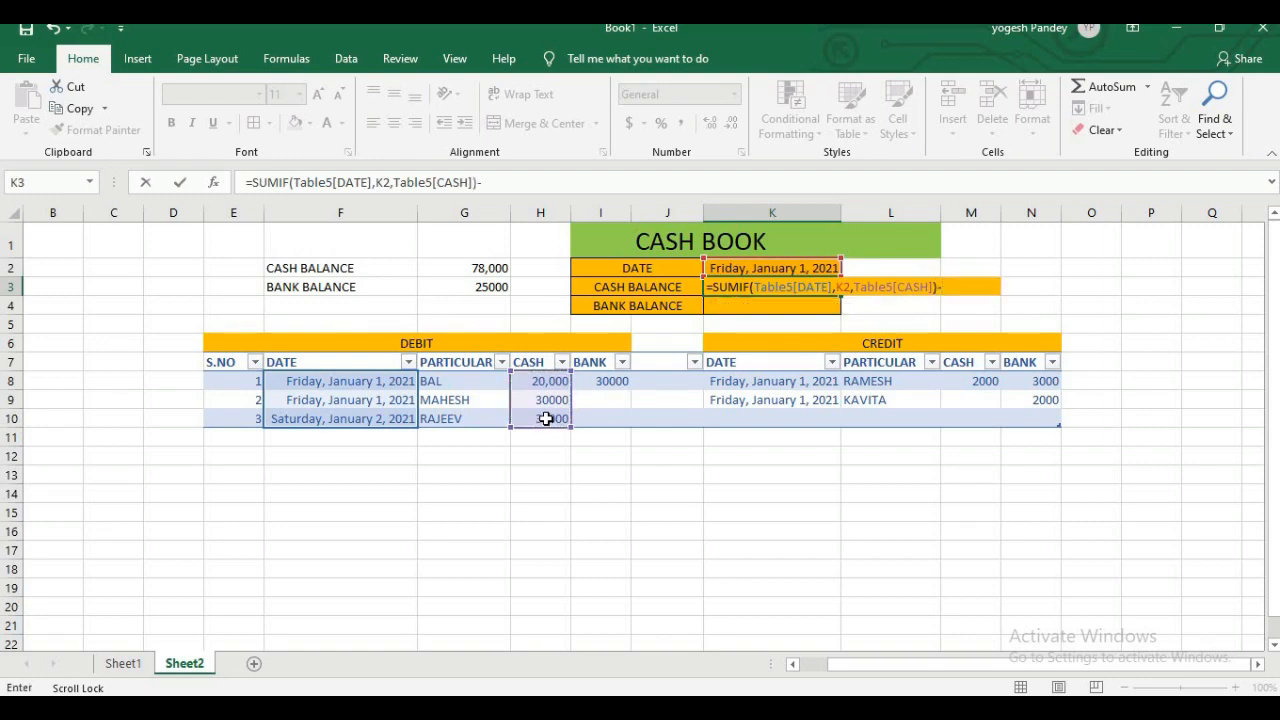
text(SUMI)
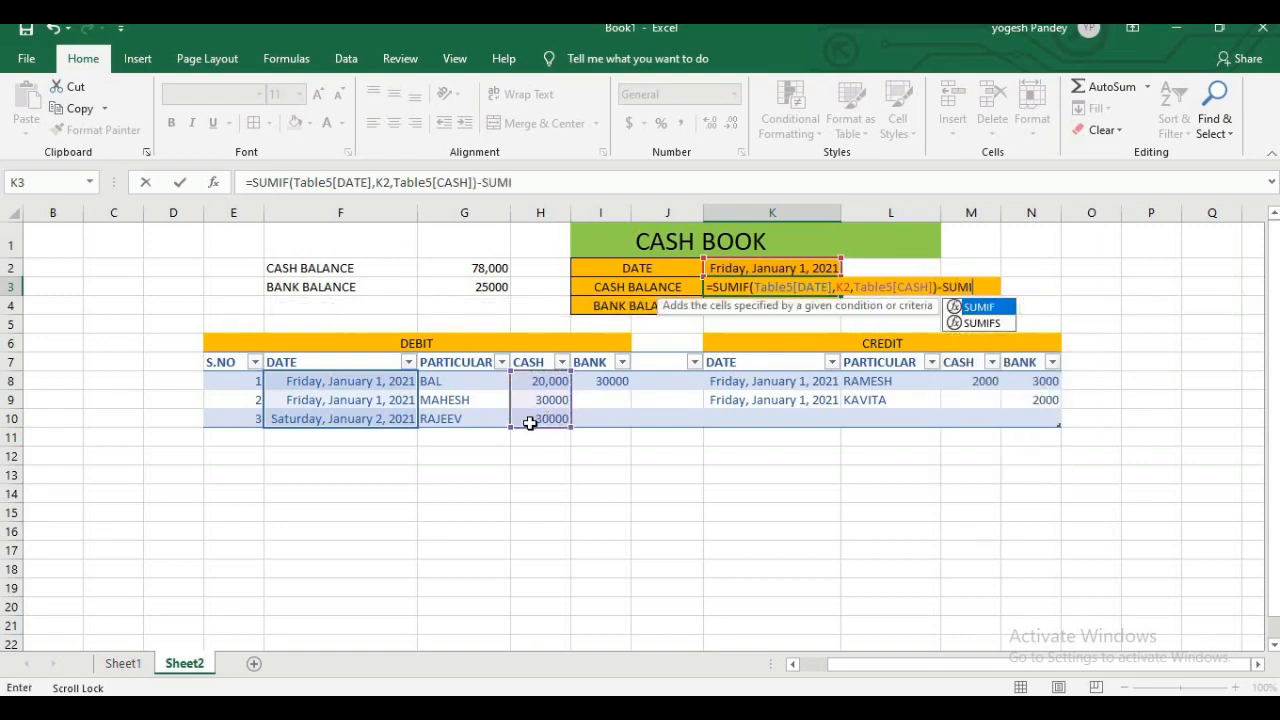
text(F()
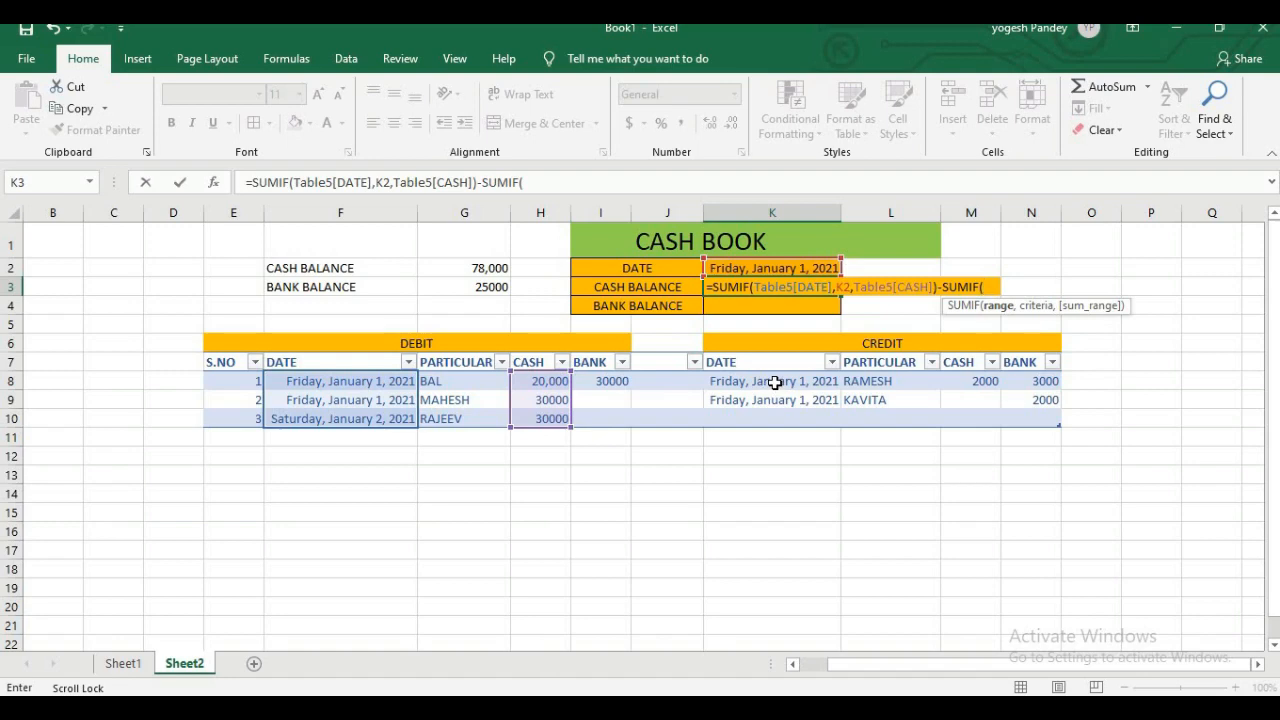
drag(775, 382, 775, 415)
drag(775, 416, 775, 416)
text(,)
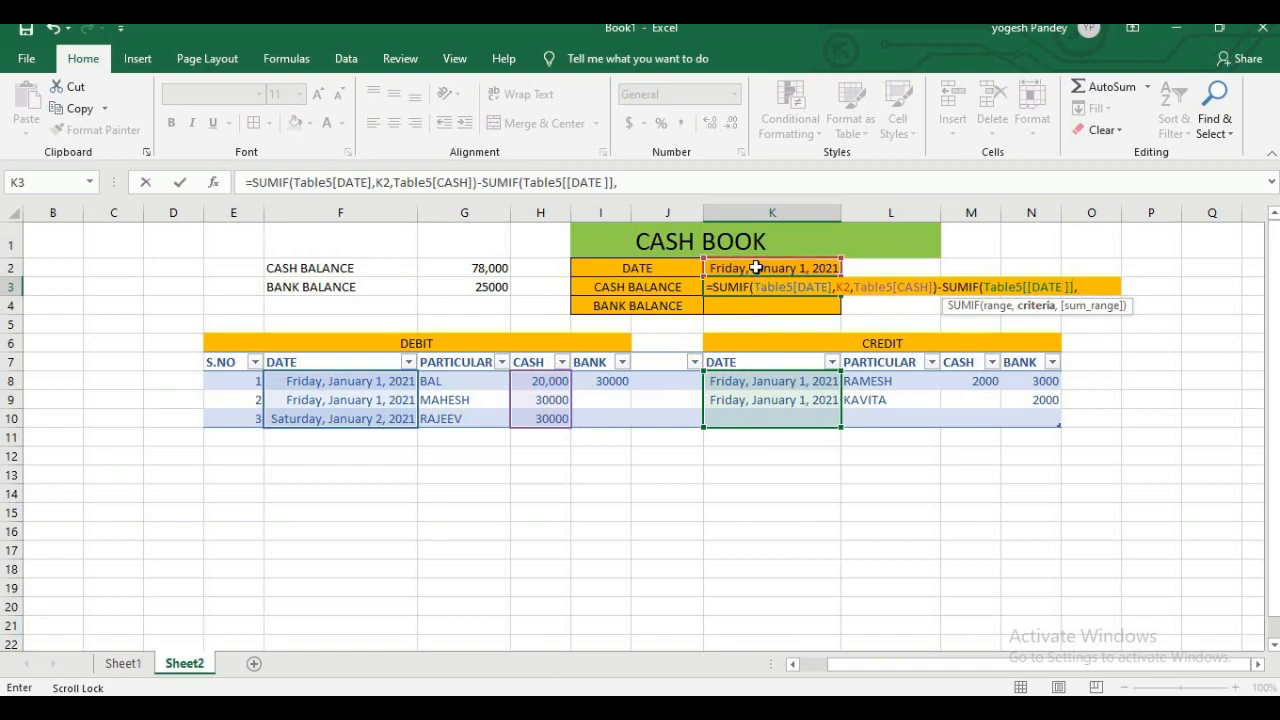
click(756, 268)
text(,)
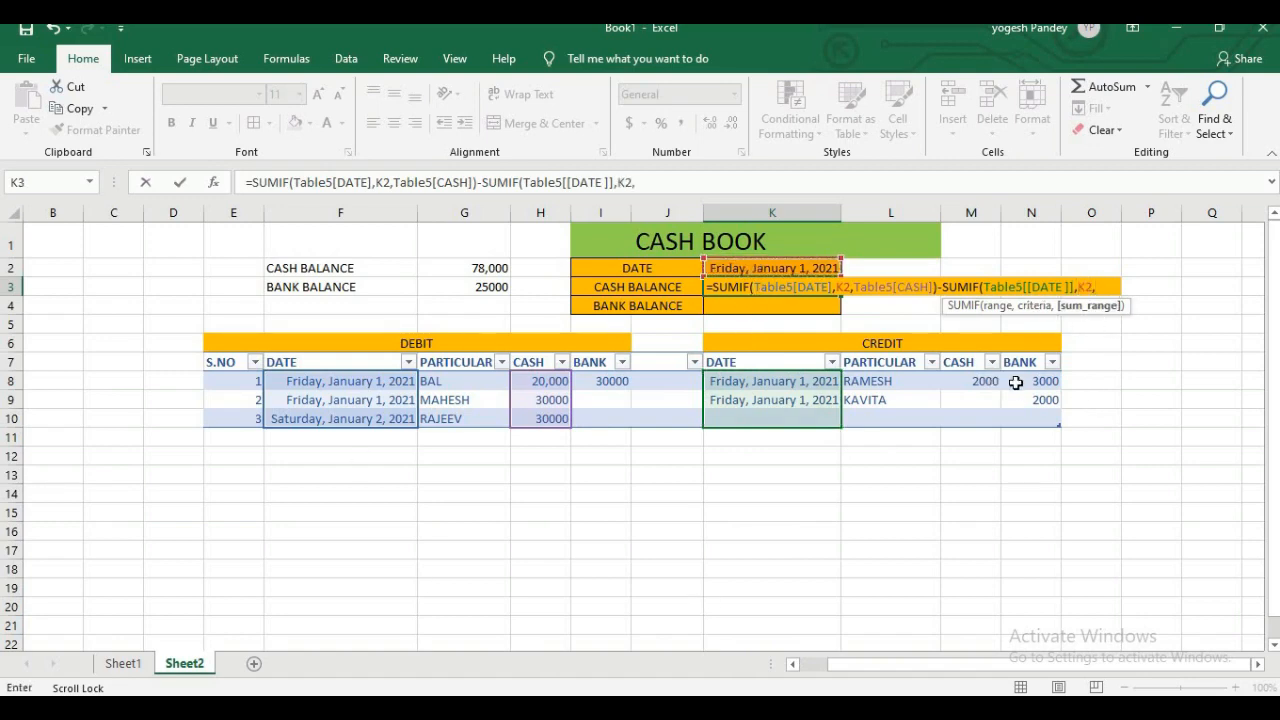
drag(975, 381, 966, 425)
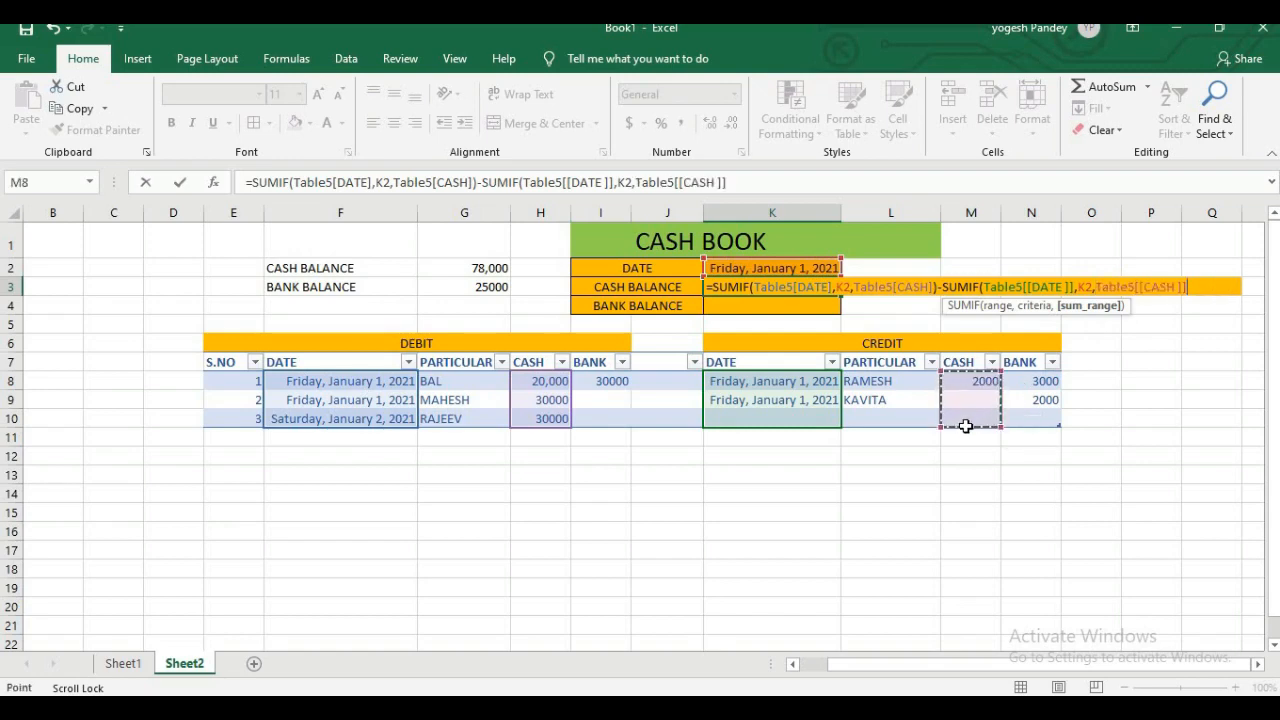
key(Return)
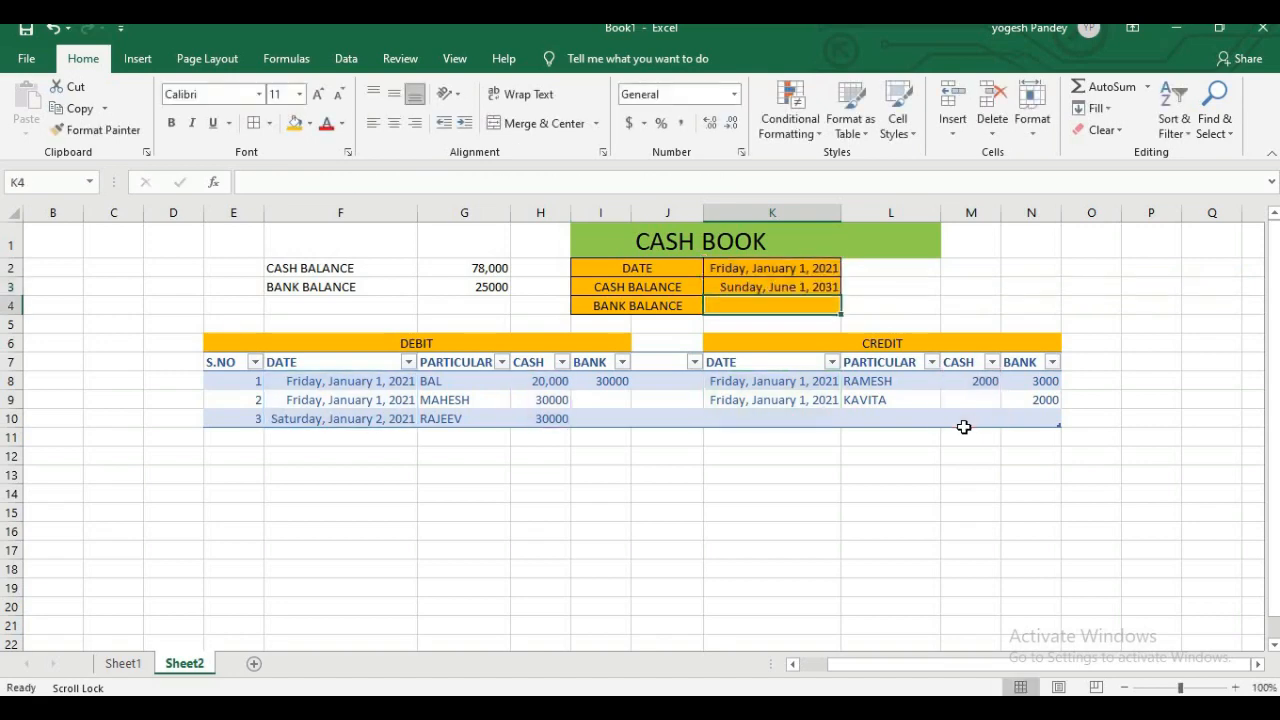
Examine the range, criteria and sum range of the credit-side SUMIF in the K3 cash balance formula
click(814, 289)
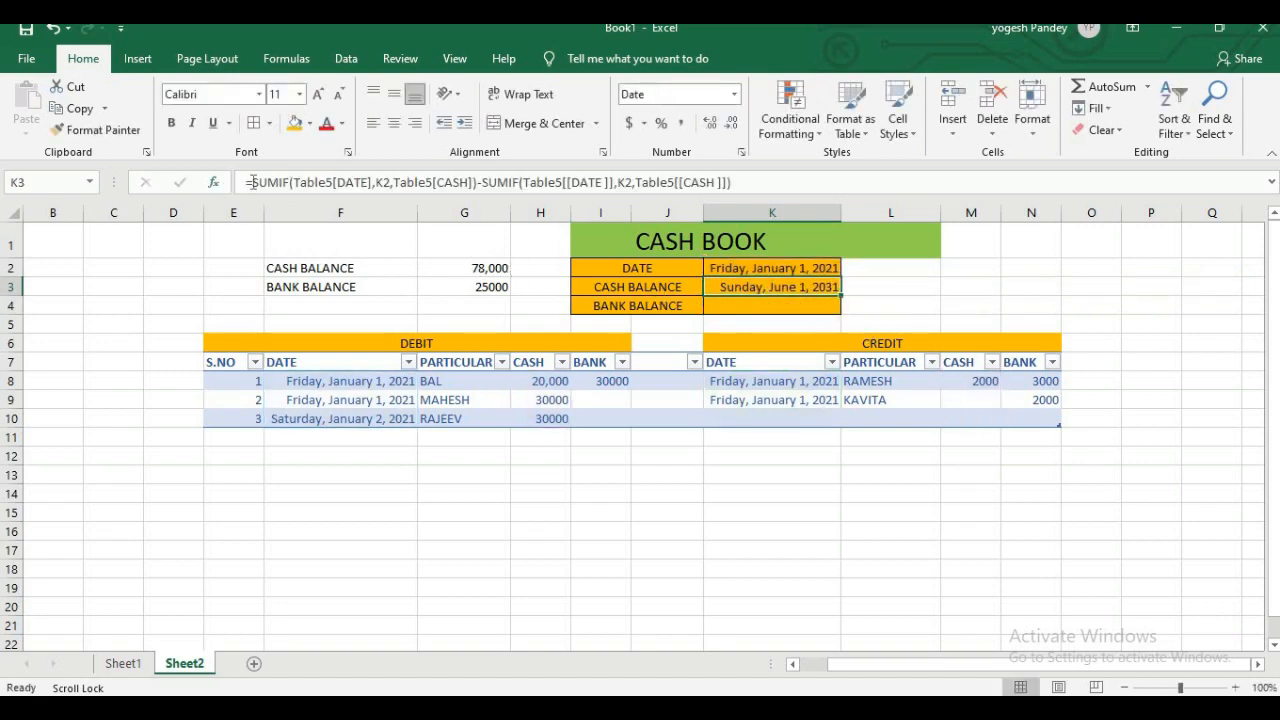
click(214, 183)
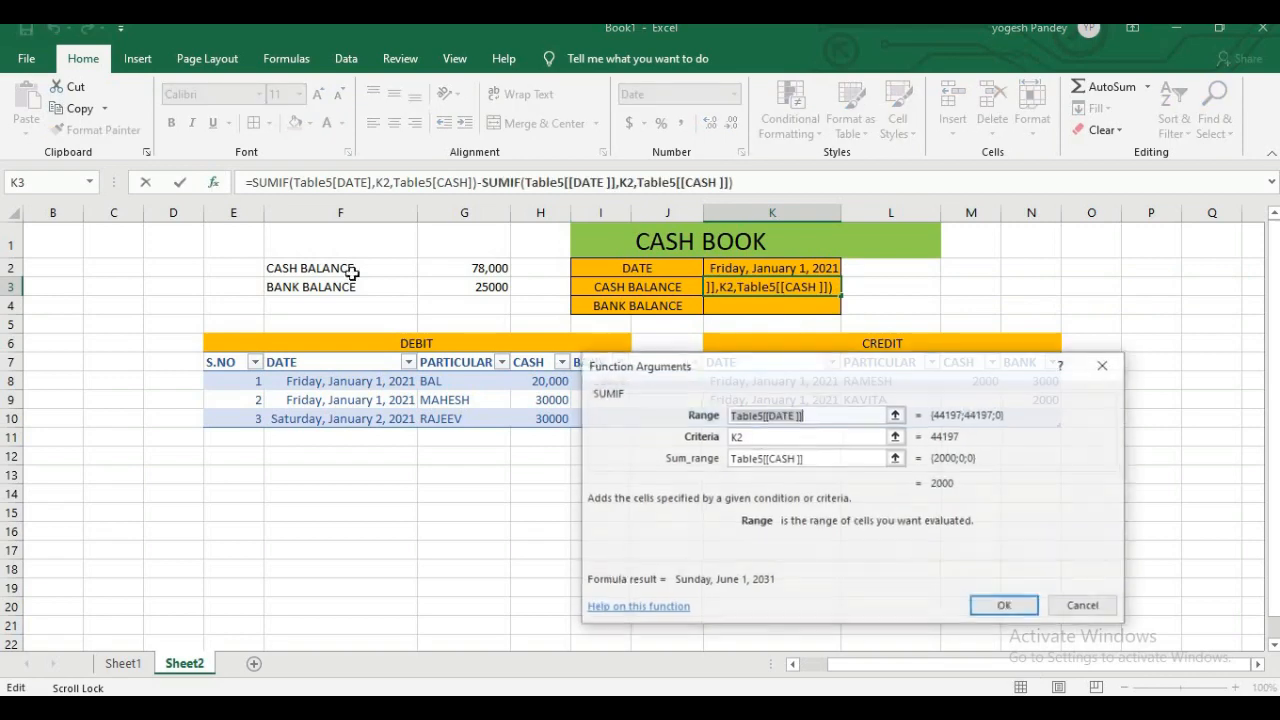
click(822, 416)
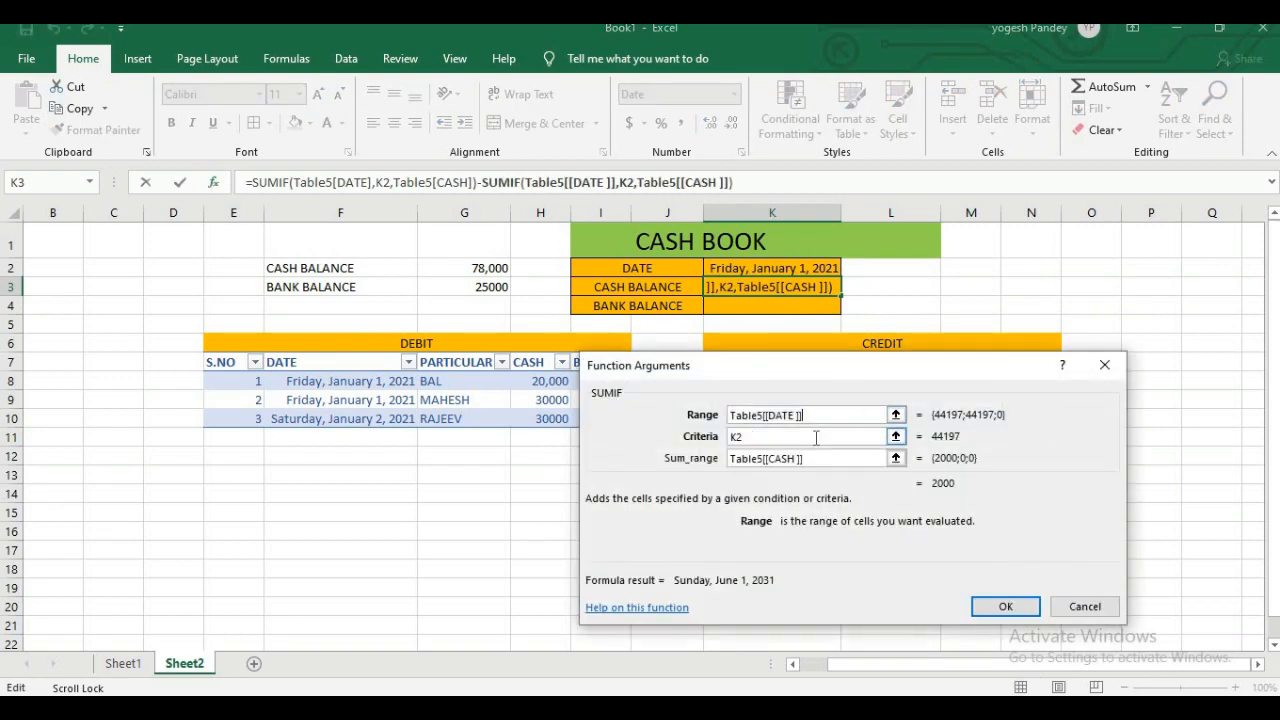
click(816, 437)
click(833, 460)
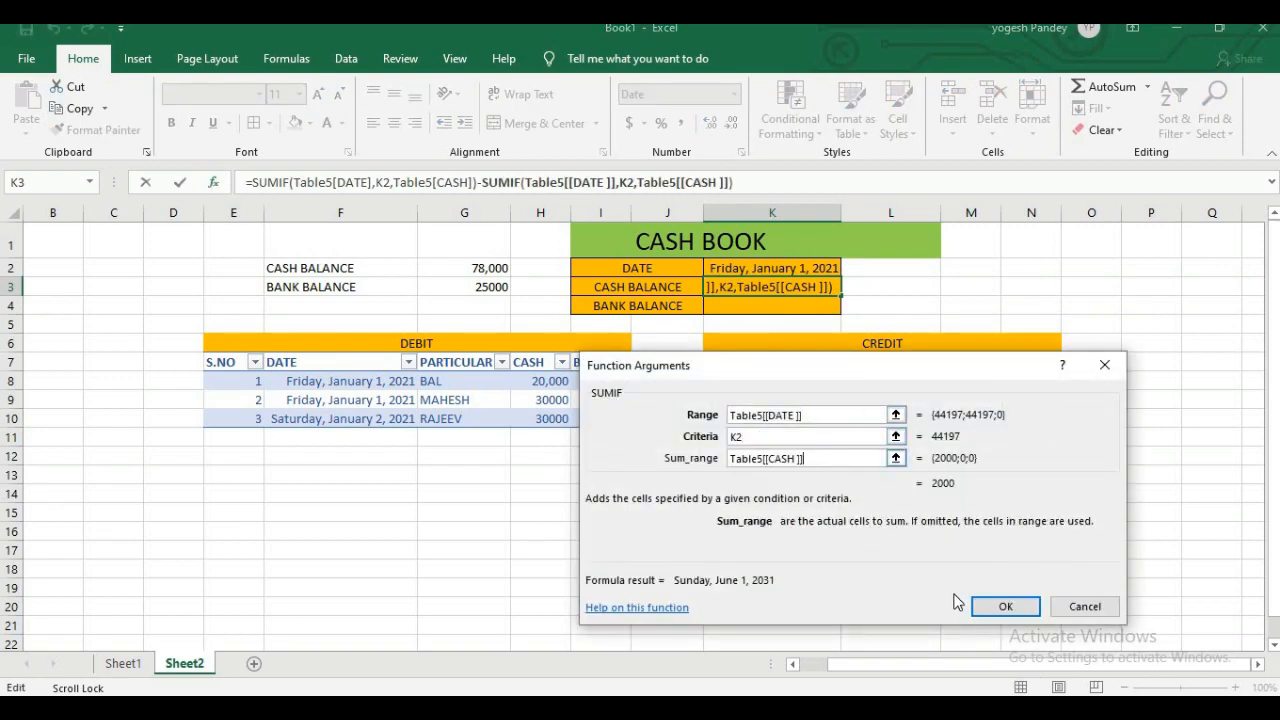
click(1003, 606)
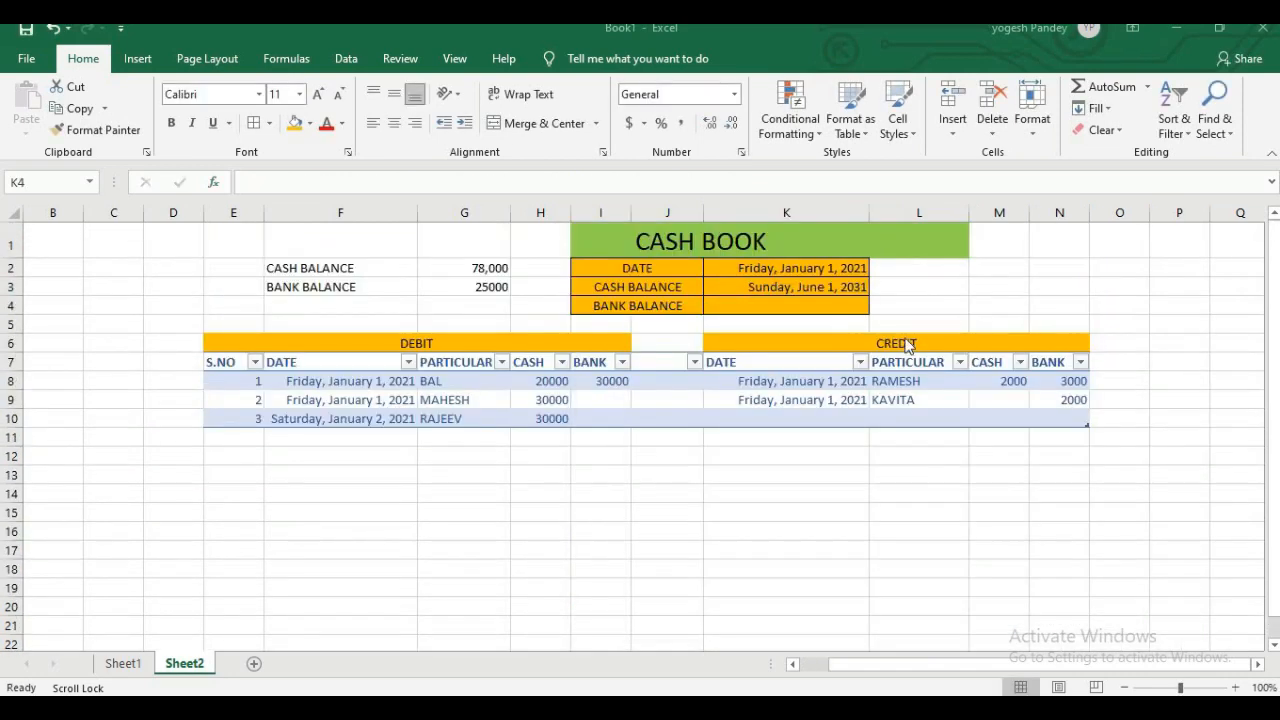
Set the number format of the cash balance cell K3 to General
click(772, 289)
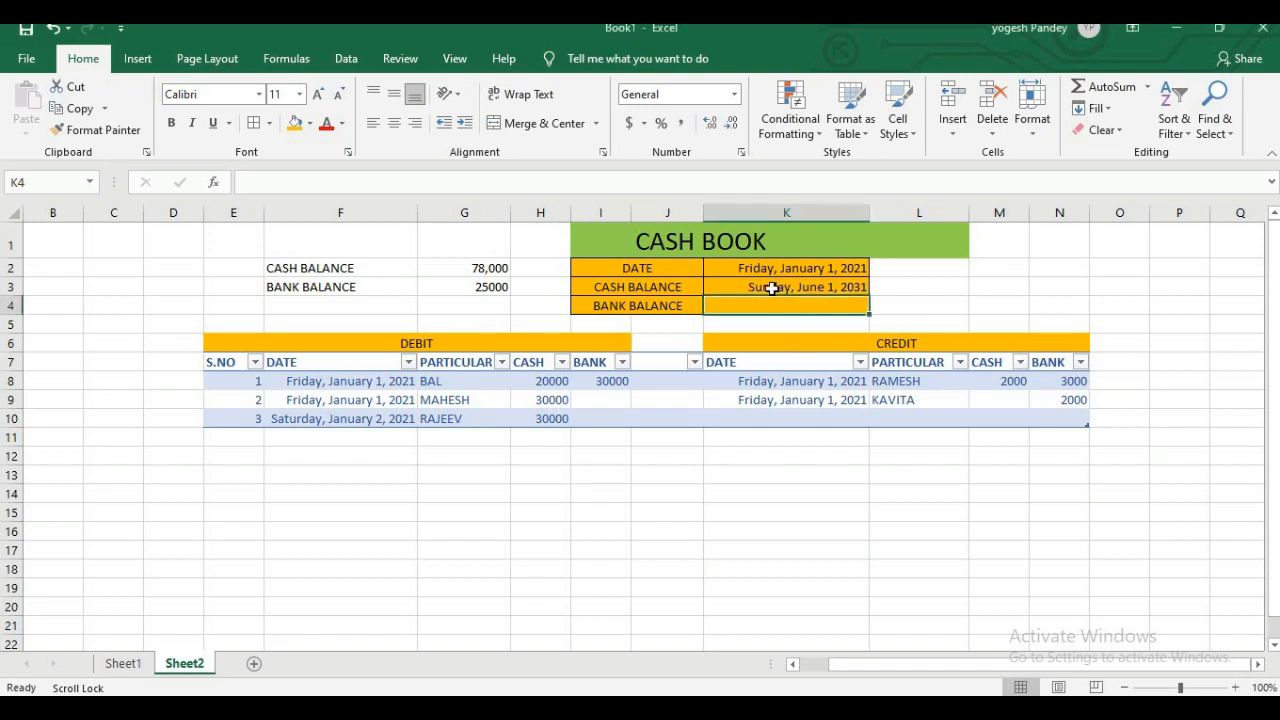
click(735, 96)
click(736, 115)
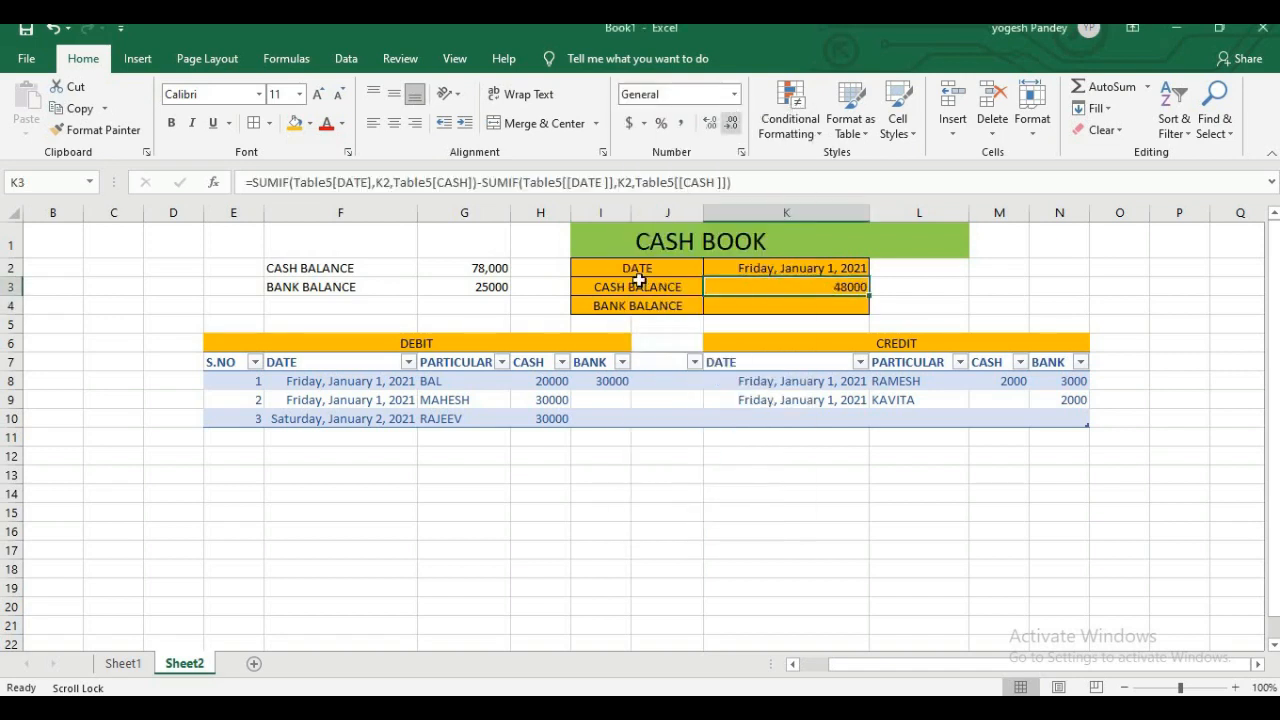
Enter the debit-side bank balance formula =SUMIF(Table5[DATE],K2,Table5[BANK]) in K4
click(737, 303)
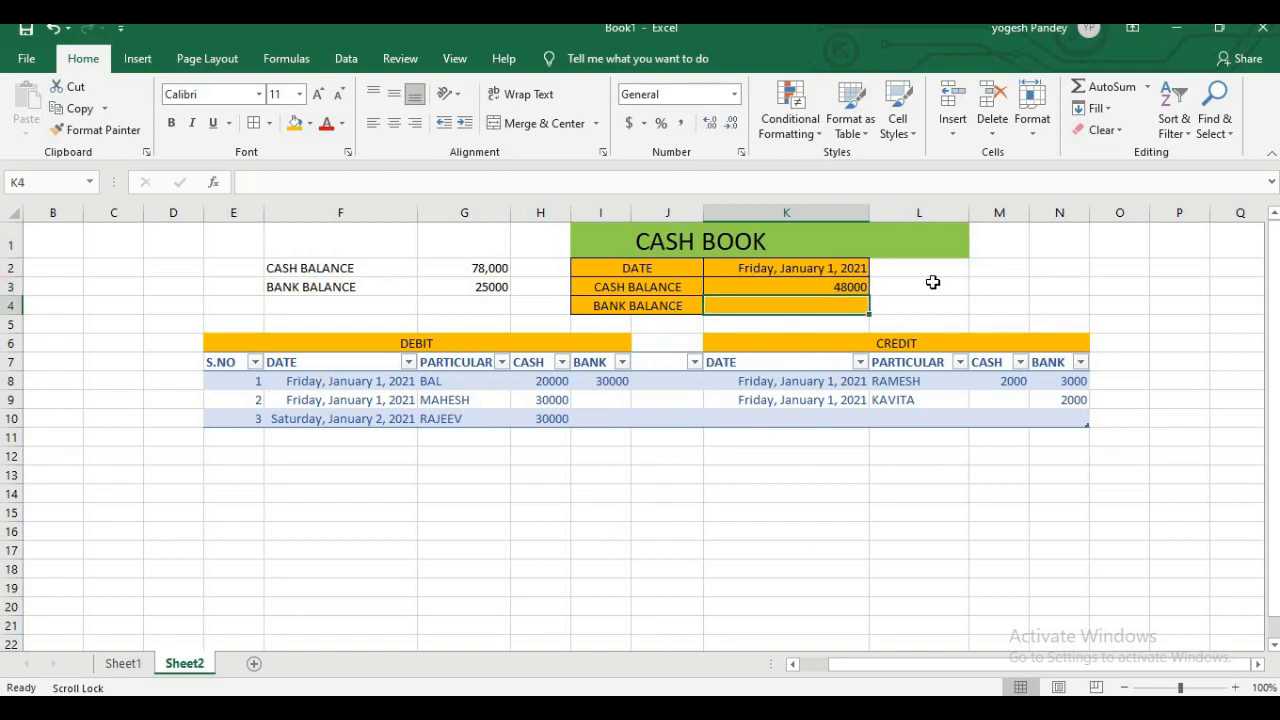
text(=SU)
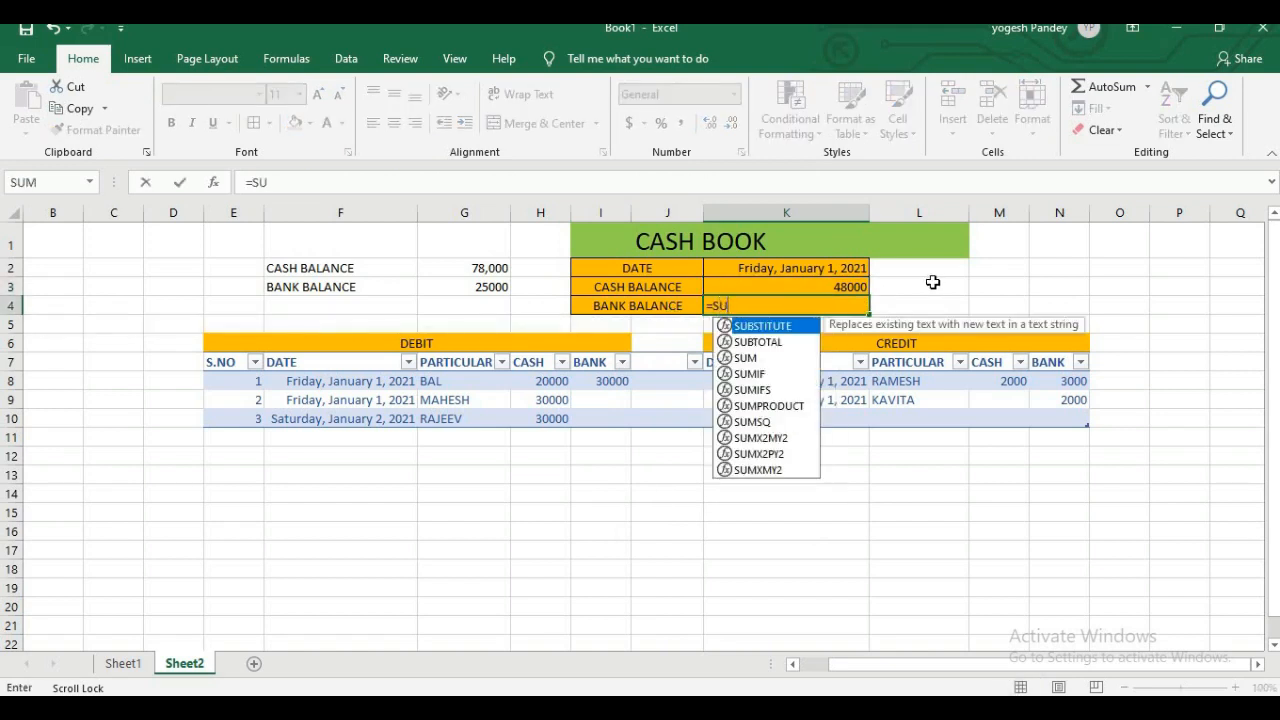
text(MIF()
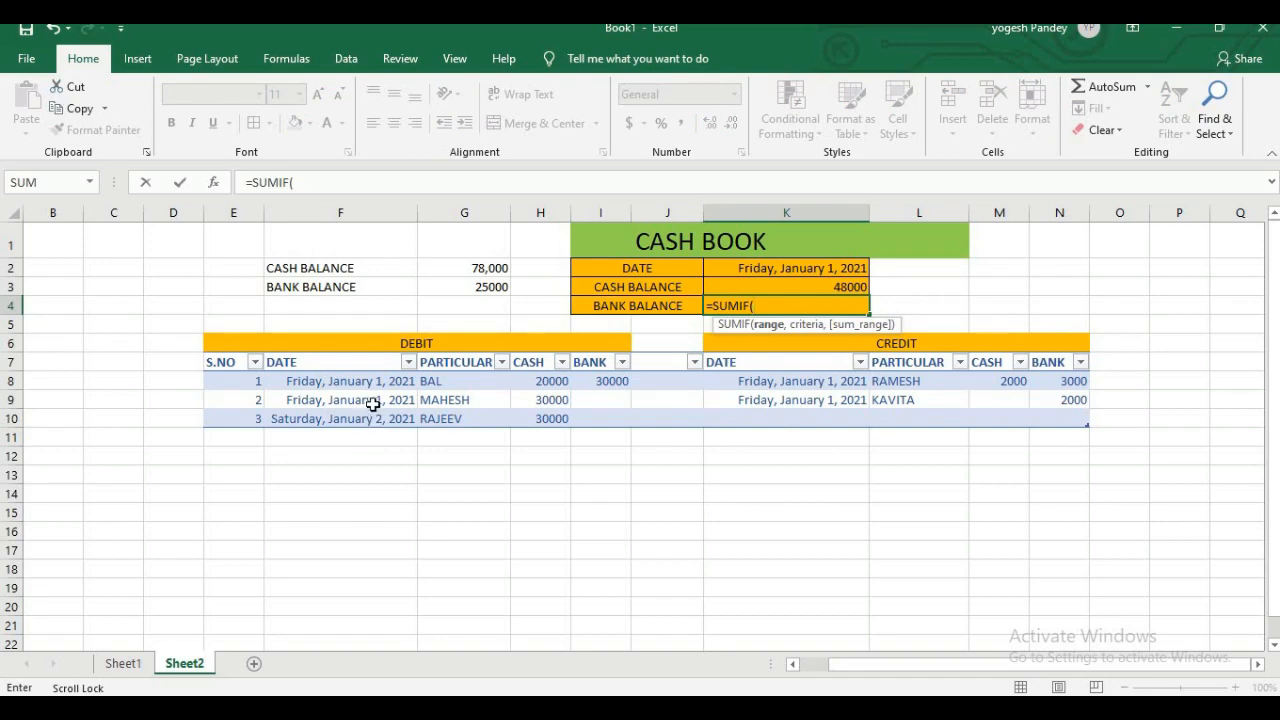
drag(369, 381, 368, 410)
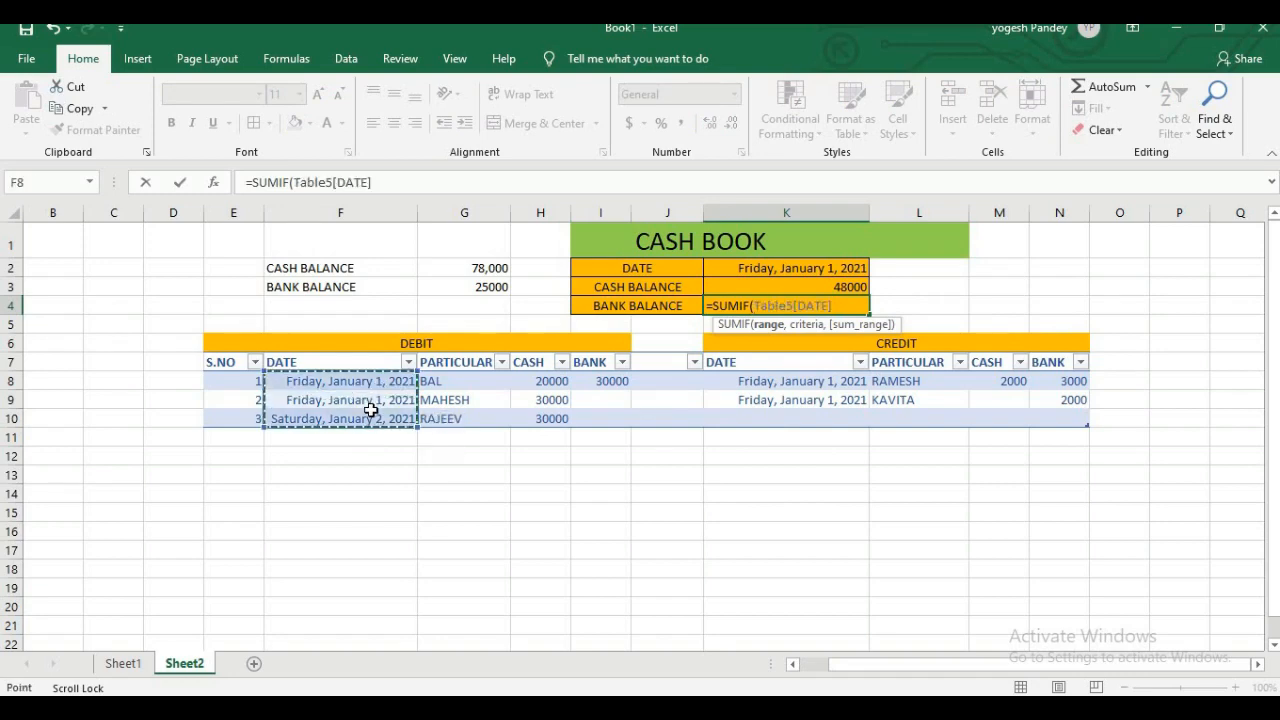
text(,)
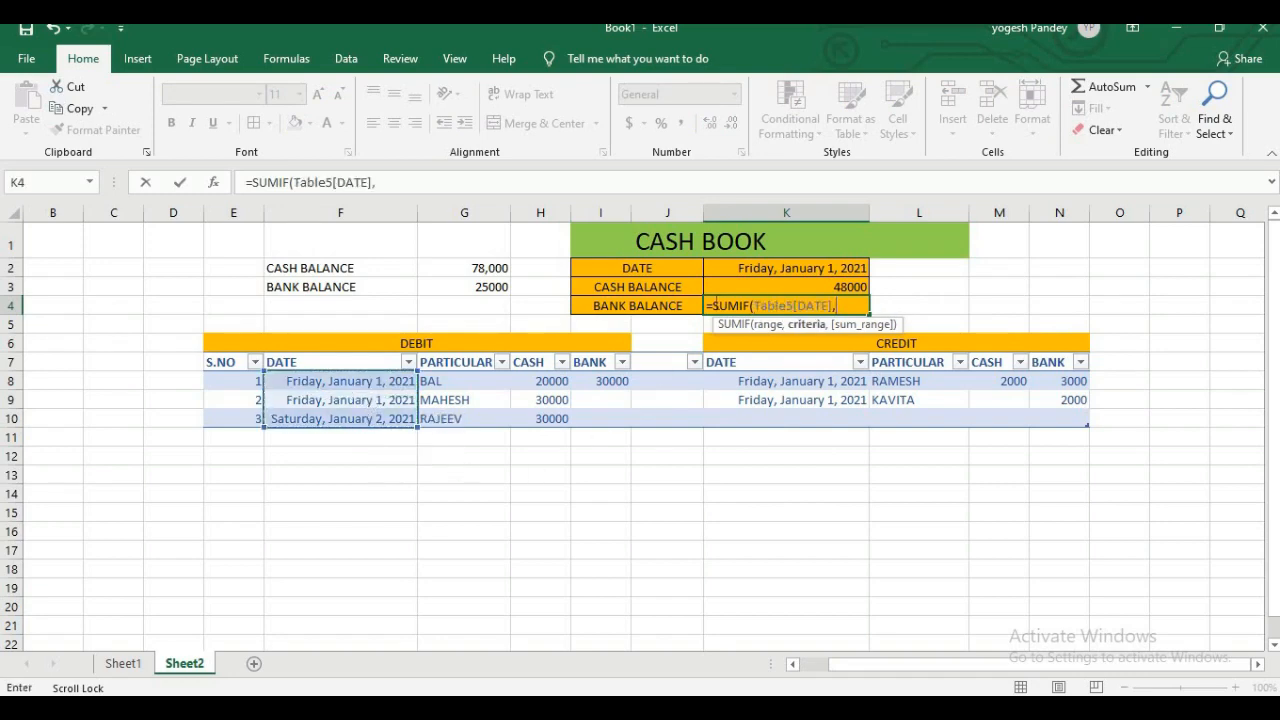
click(754, 268)
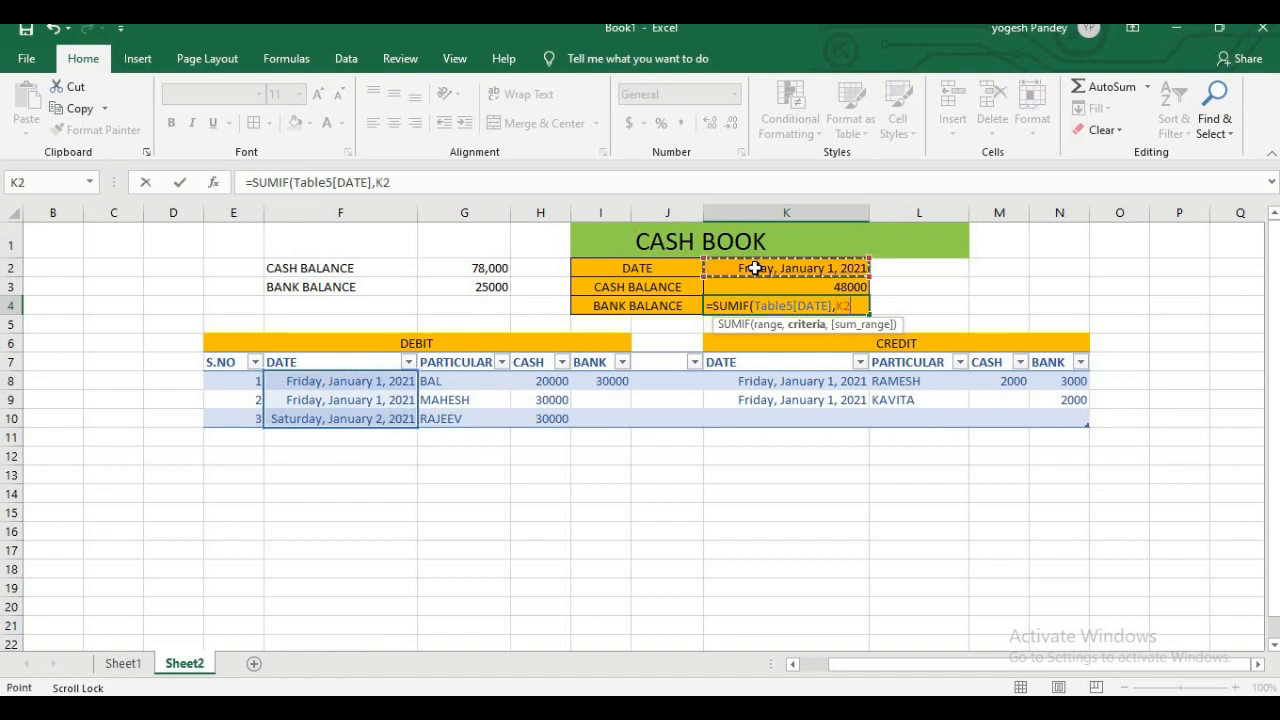
text(,)
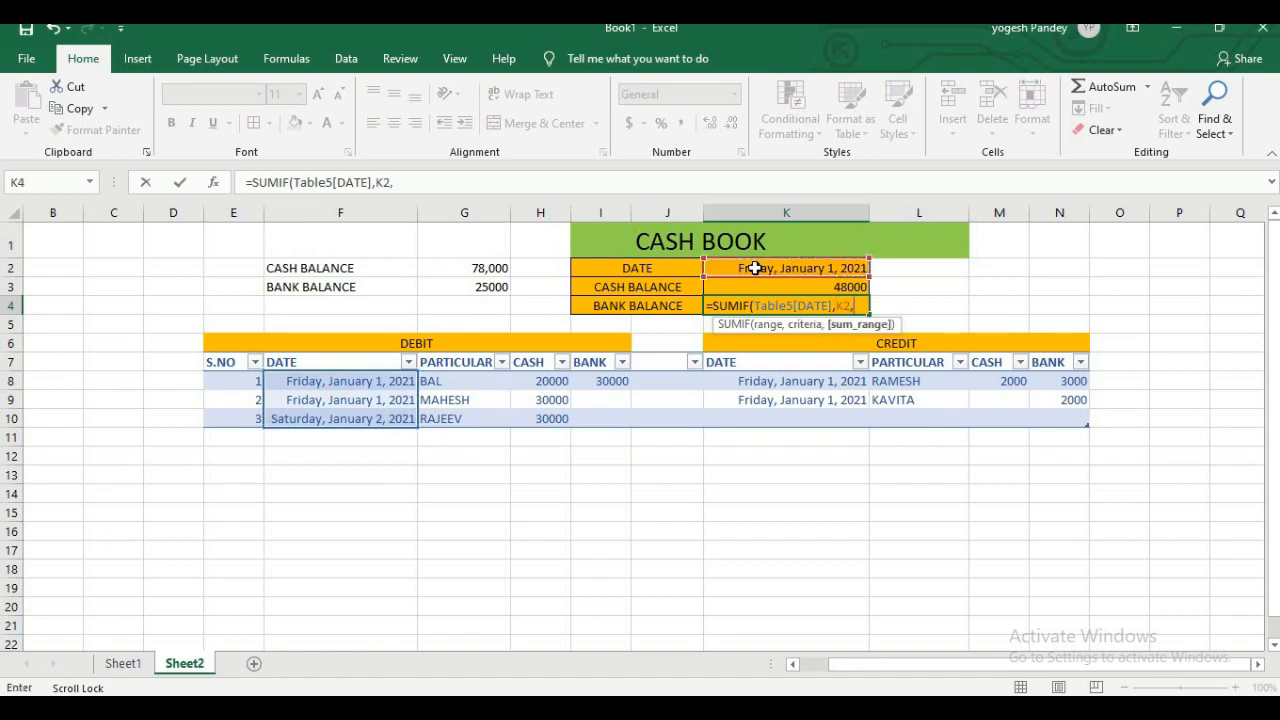
drag(610, 381, 603, 421)
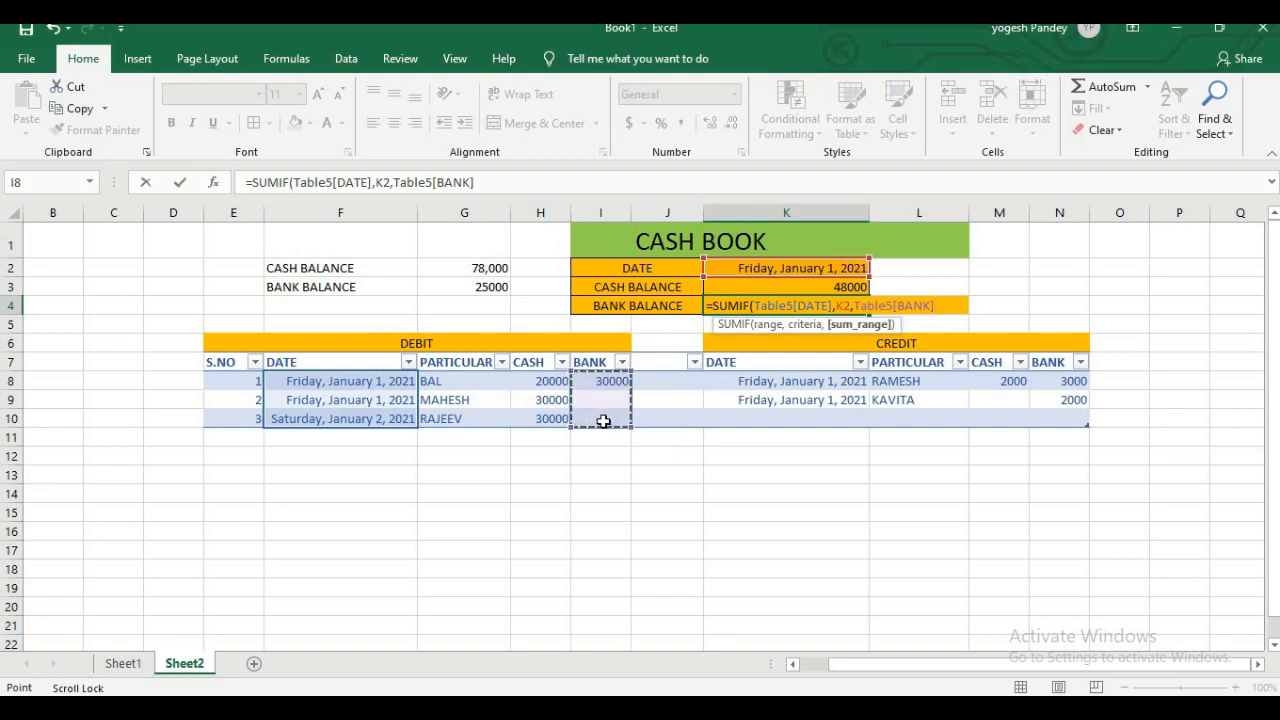
text())
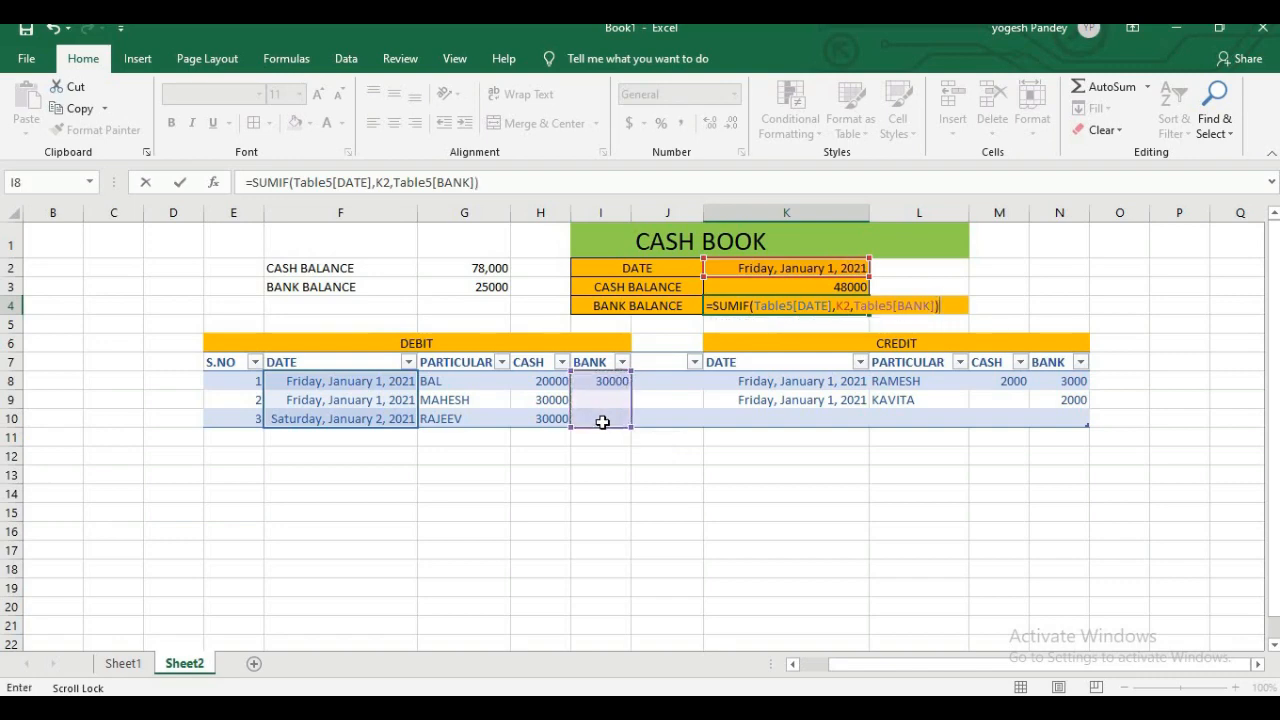
key(Return)
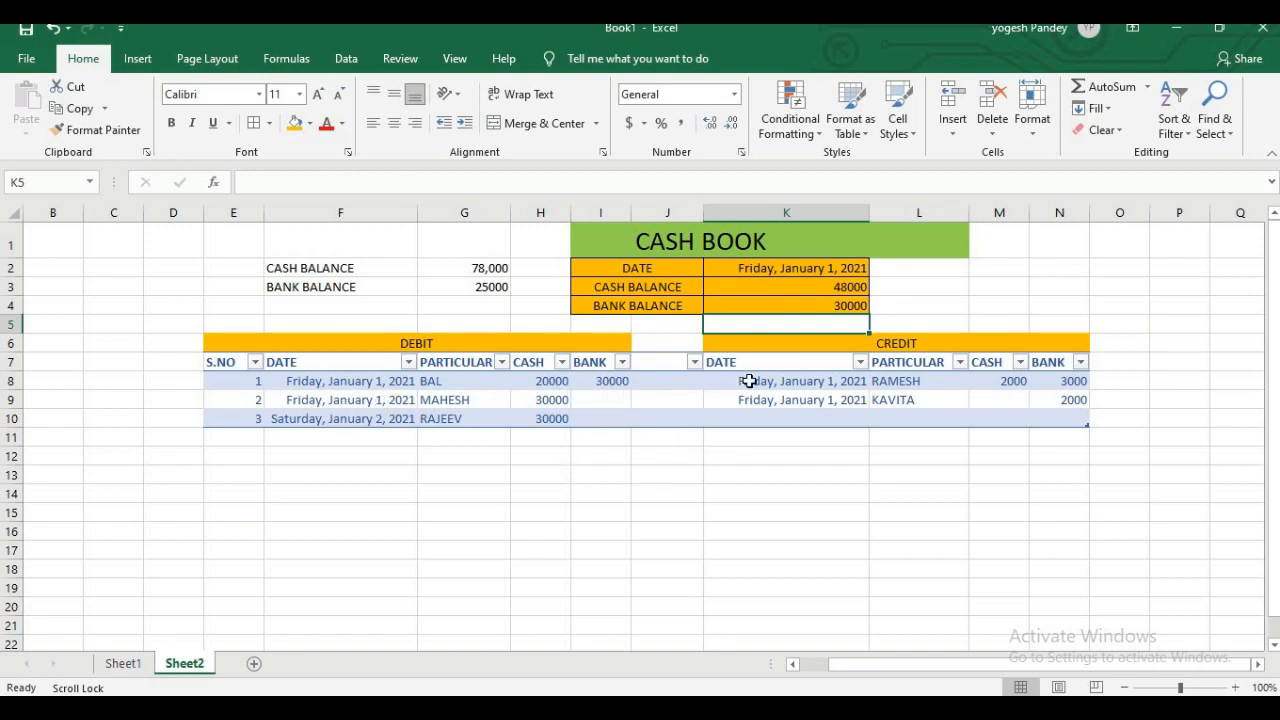
Extend the K4 formula by subtracting SUMIF(Table5[[DATE ]],K2,Table5[[BANK ]]) for the credit side
click(796, 308)
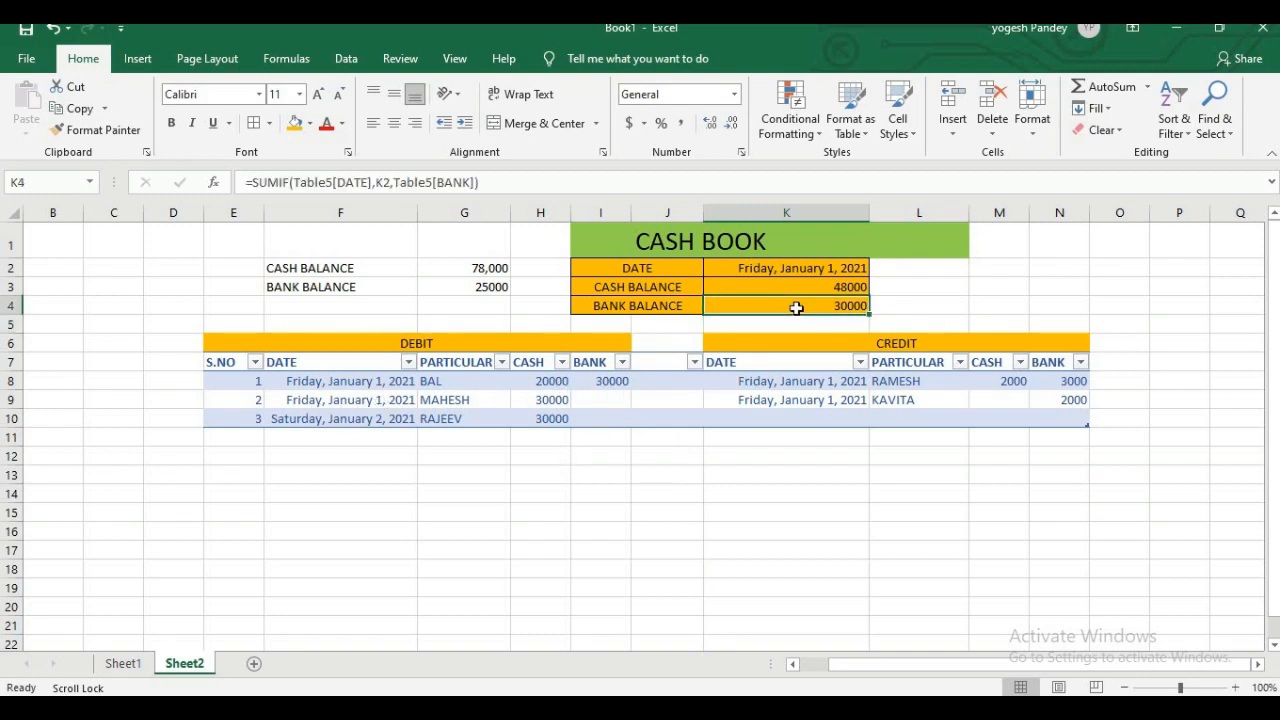
click(562, 182)
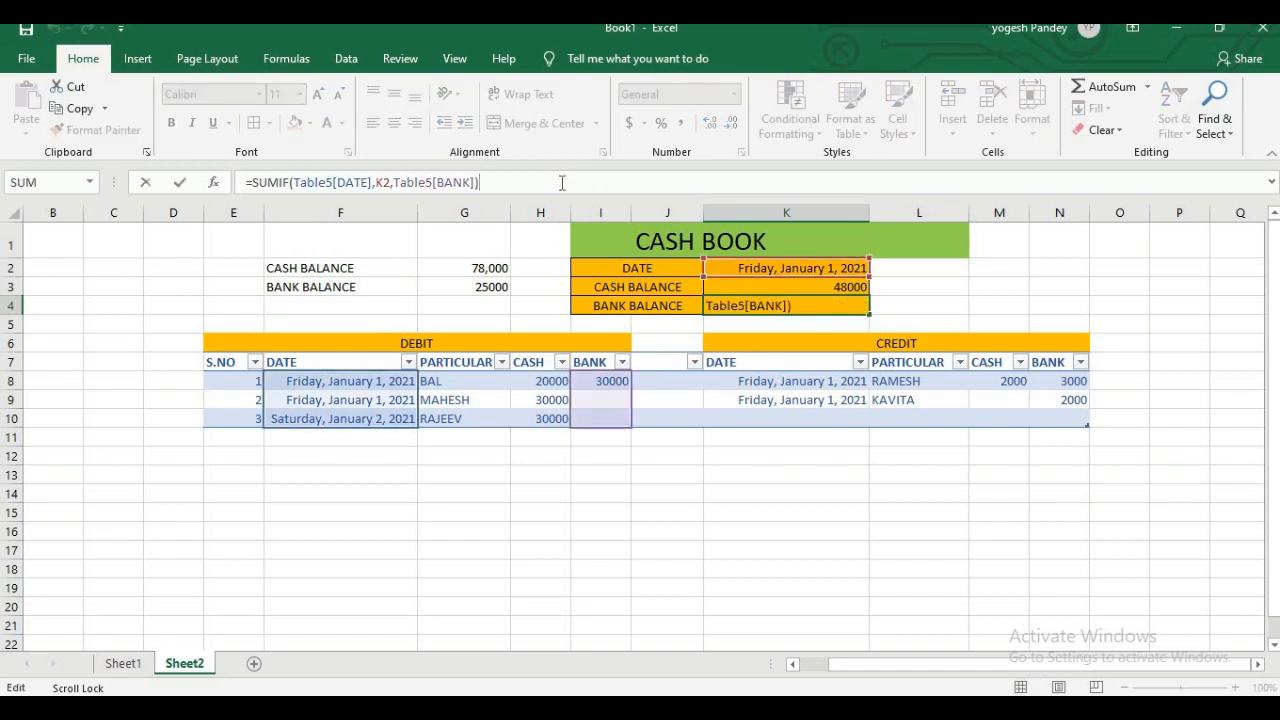
text(-)
text(SUMI)
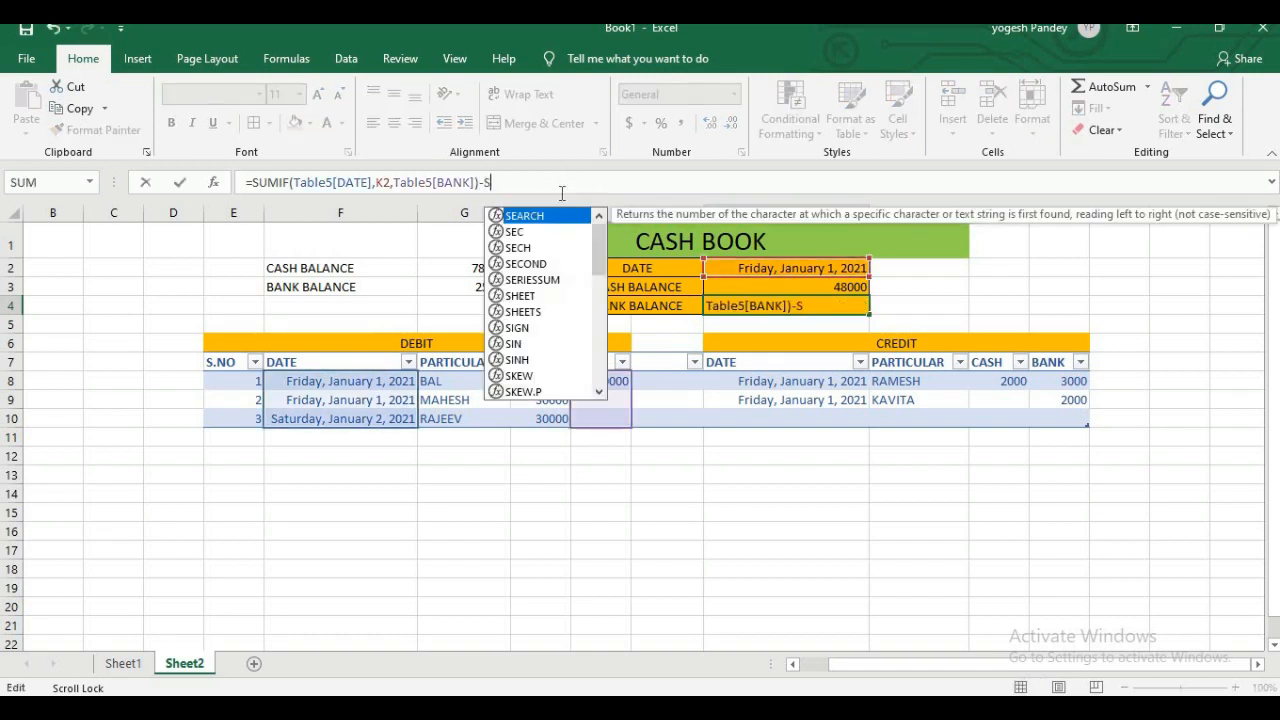
text(F()
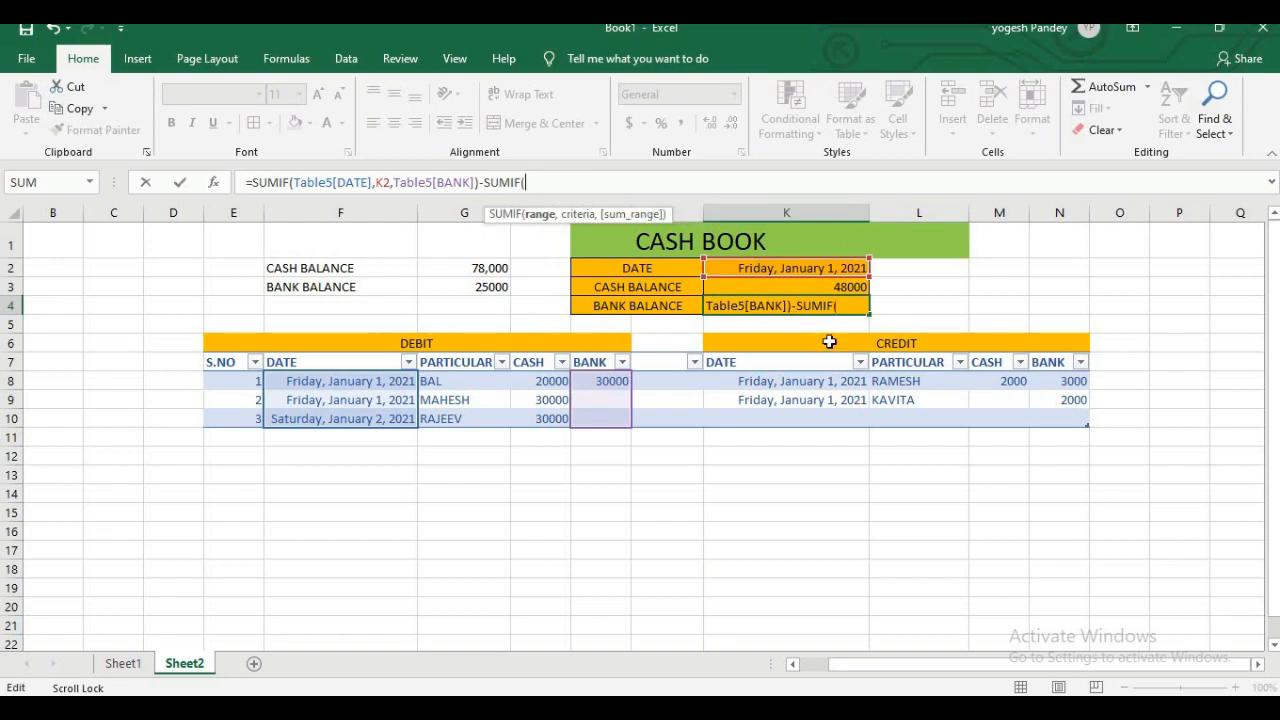
click(770, 383)
drag(770, 383, 772, 410)
text(,)
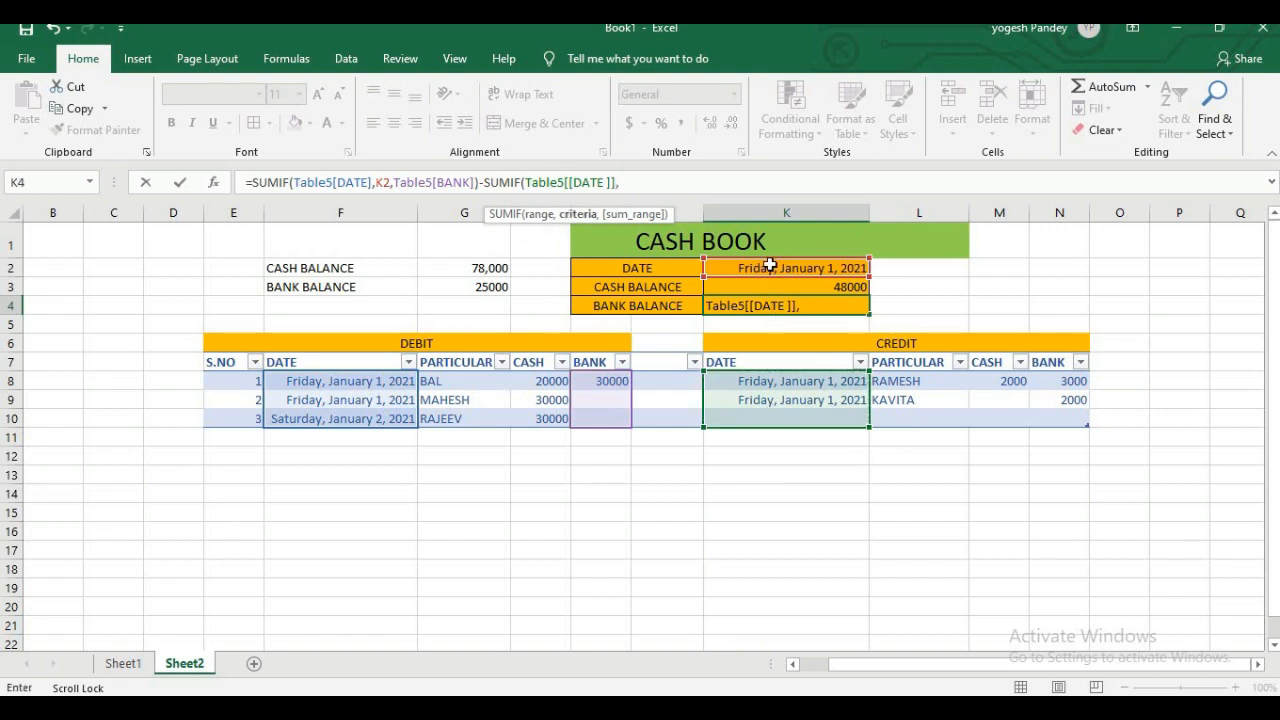
click(770, 265)
text(,)
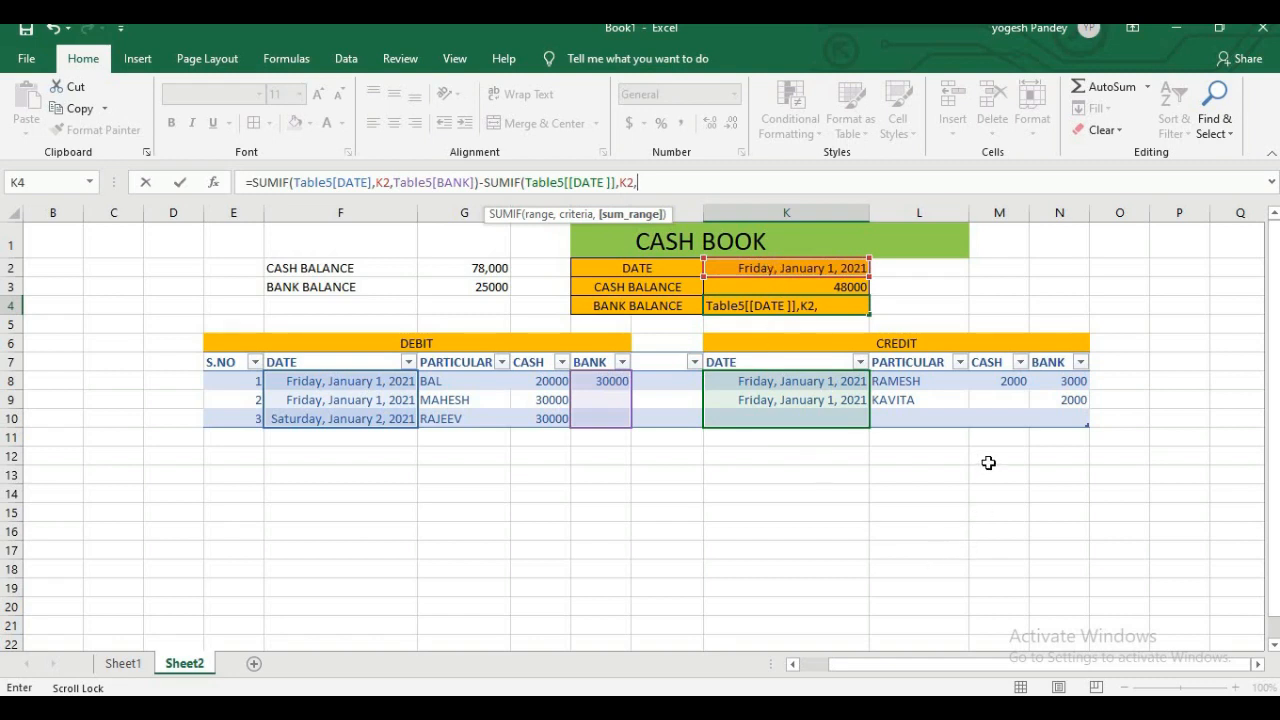
drag(1058, 384, 1054, 418)
text())
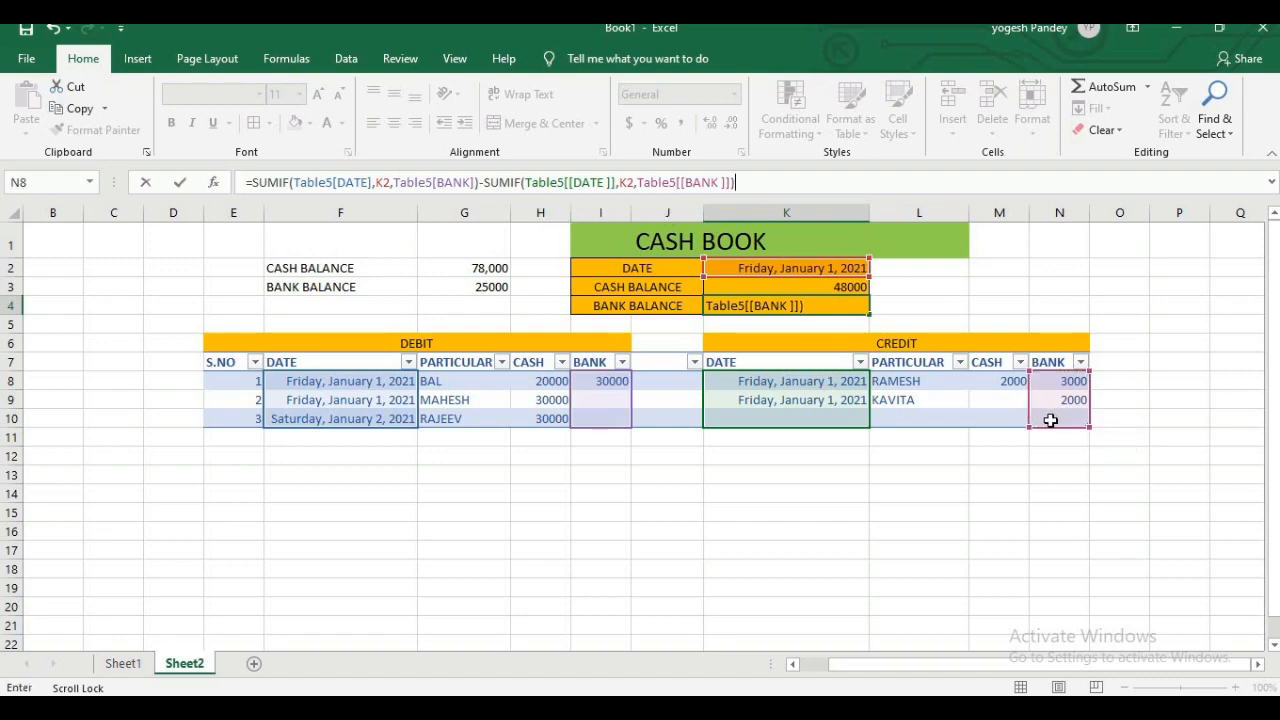
key(Return)
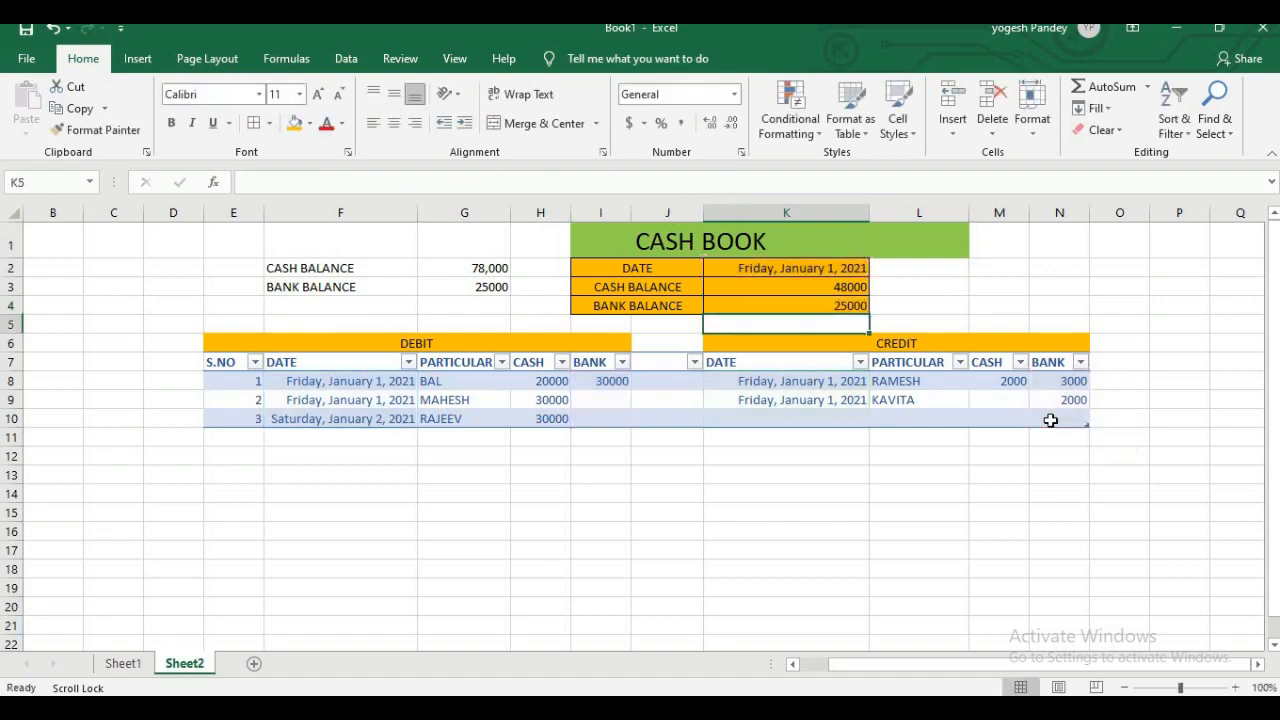
click(819, 309)
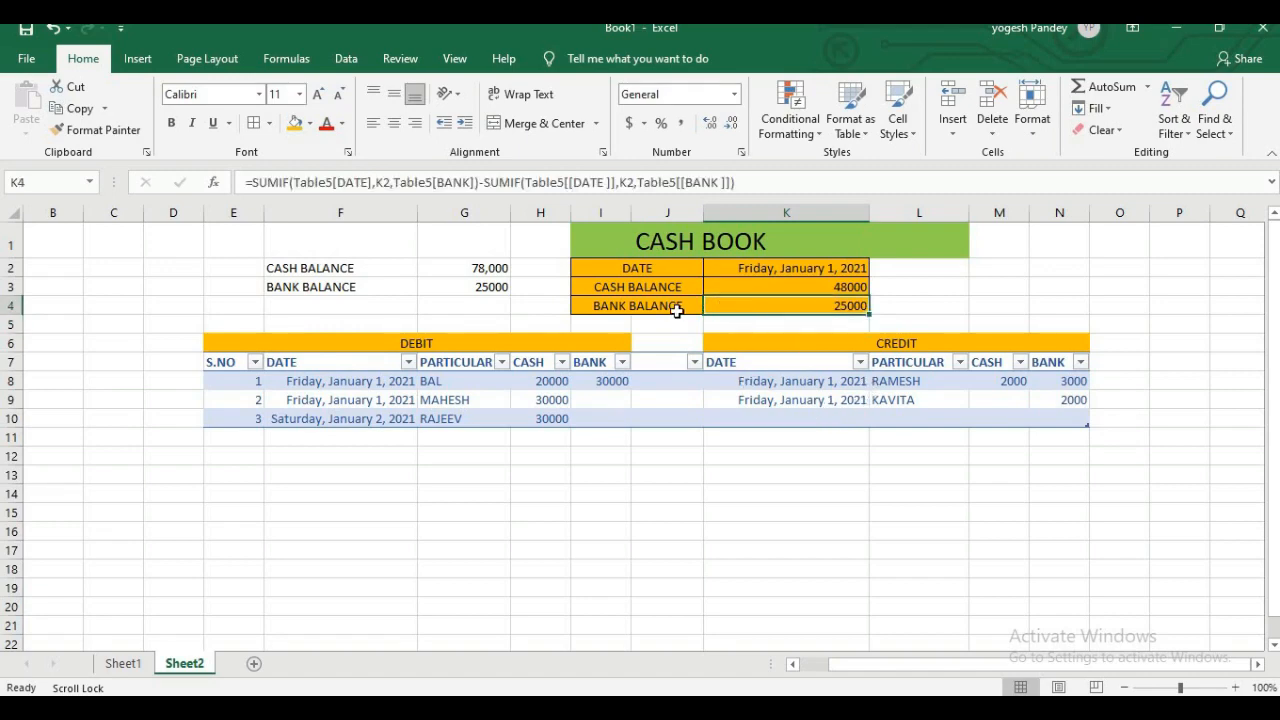
Add a credit entry in row 10 dated 1/1/2021 with the payee's name as particular and 1000 under BANK
click(725, 416)
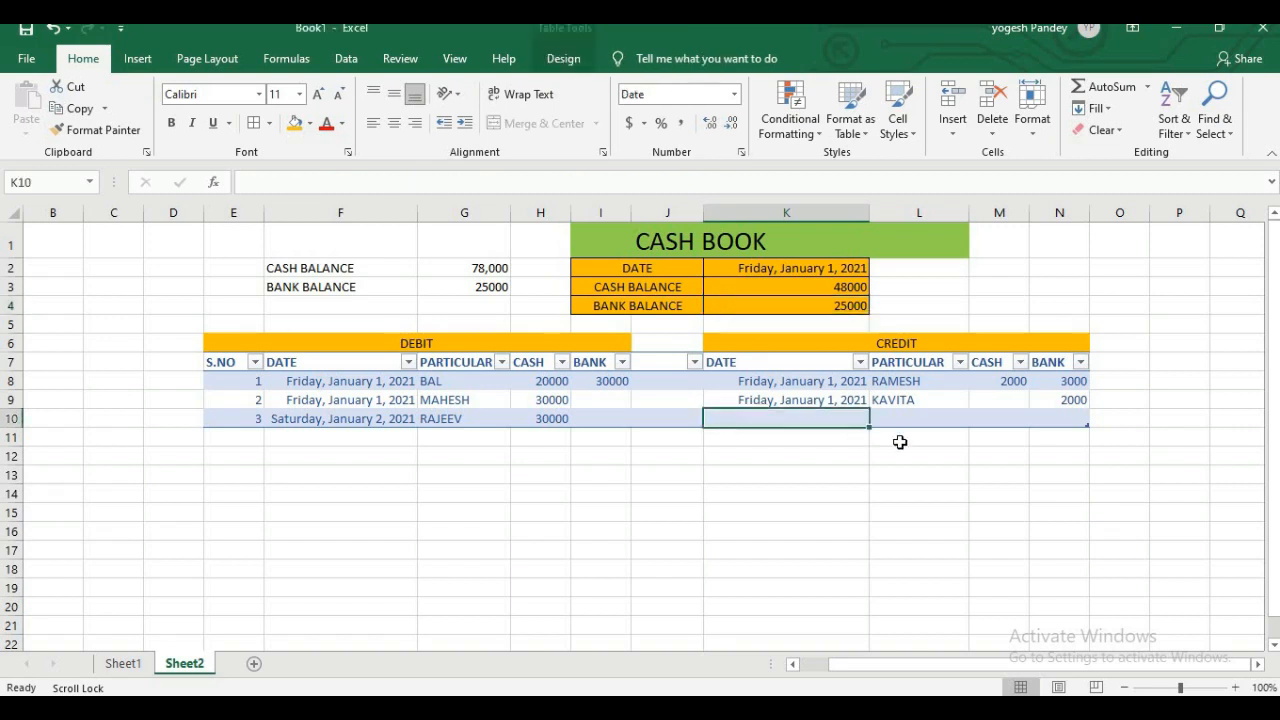
text(1/)
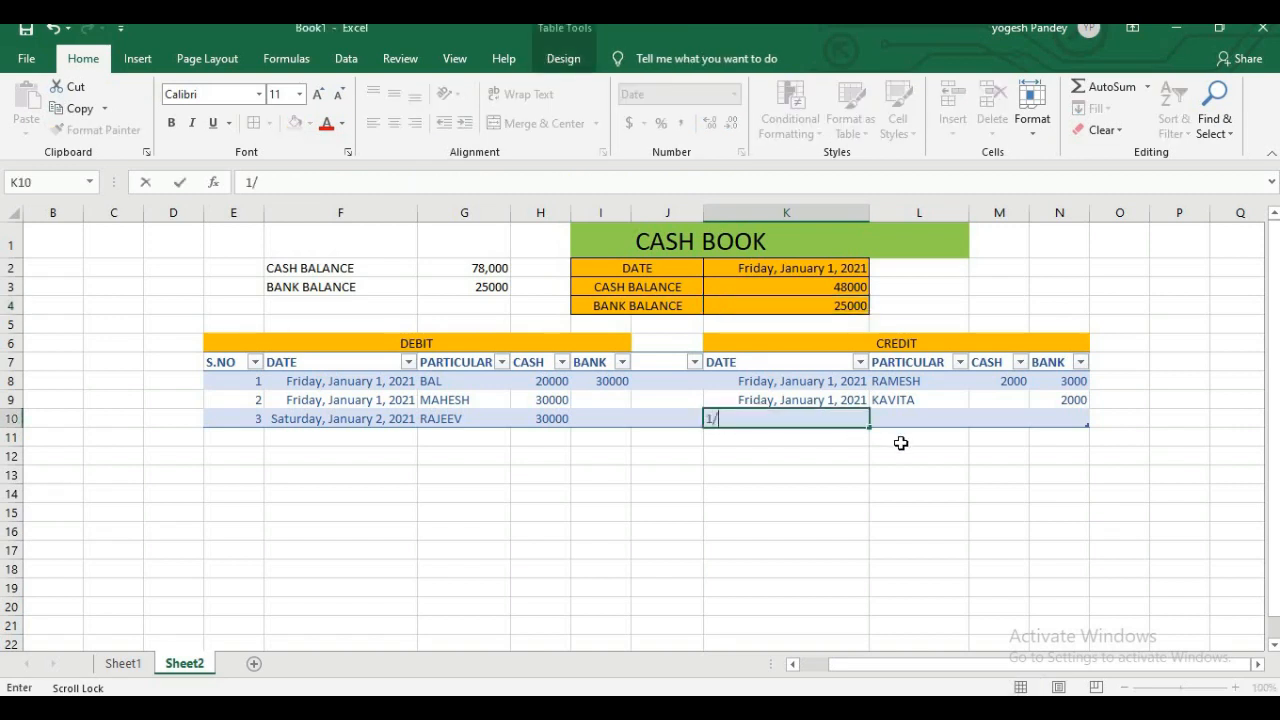
text(1/2021)
key(Tab)
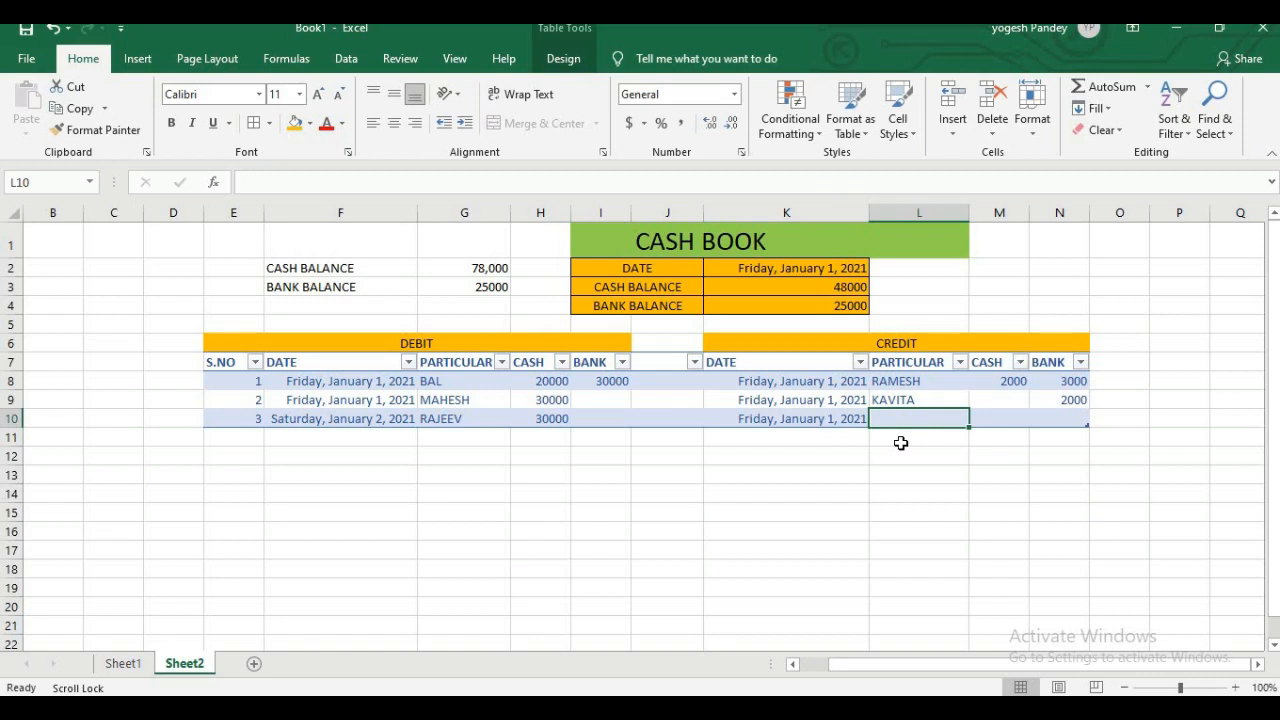
text(REENA)
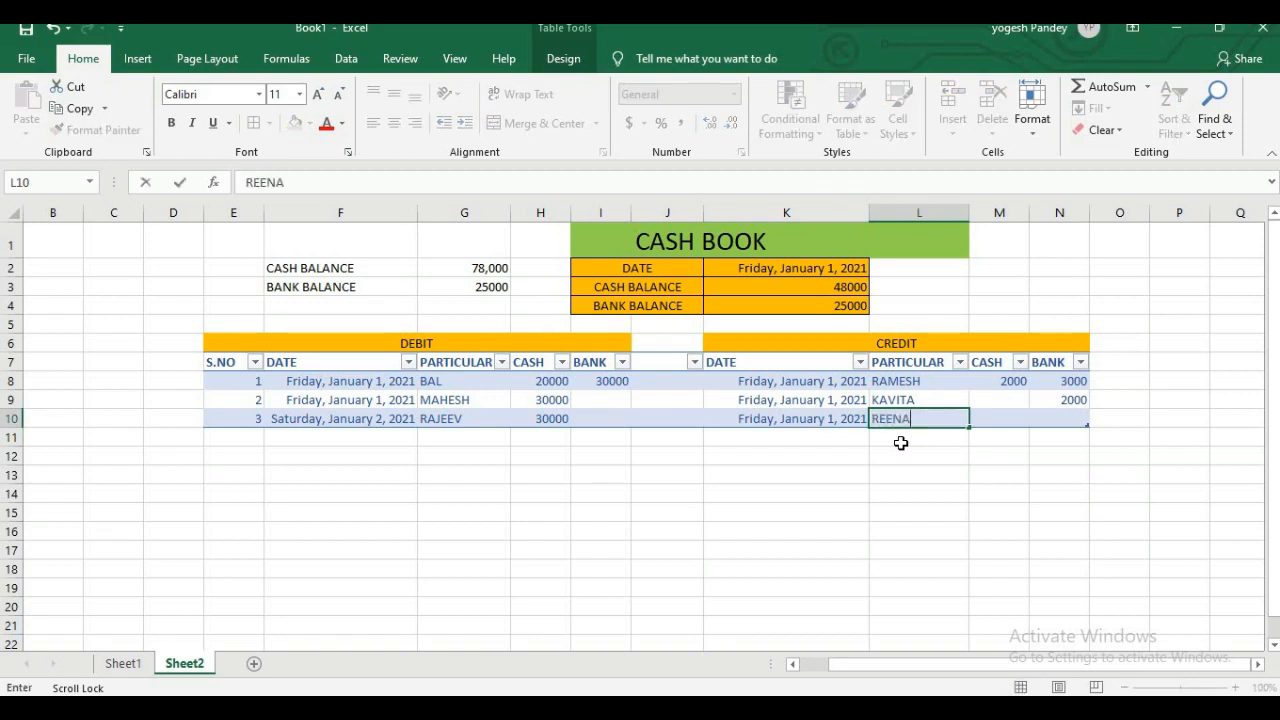
key(Tab)
key(Tab)
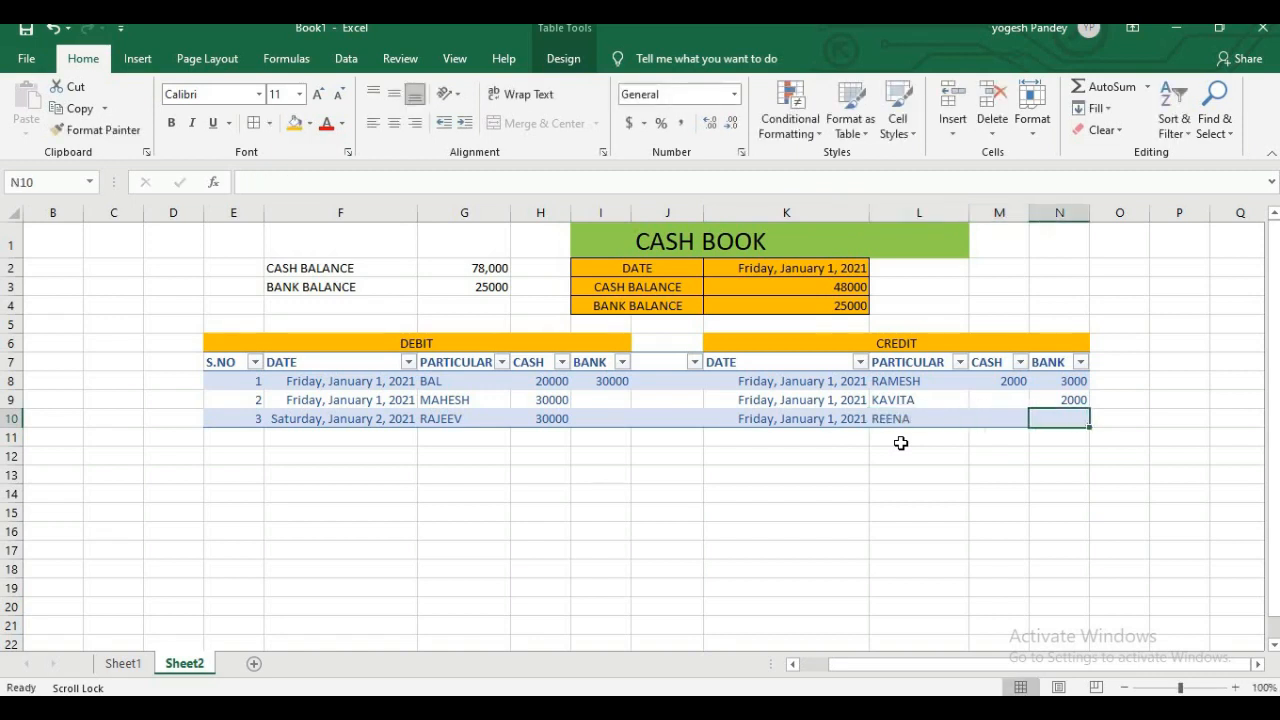
text(1000)
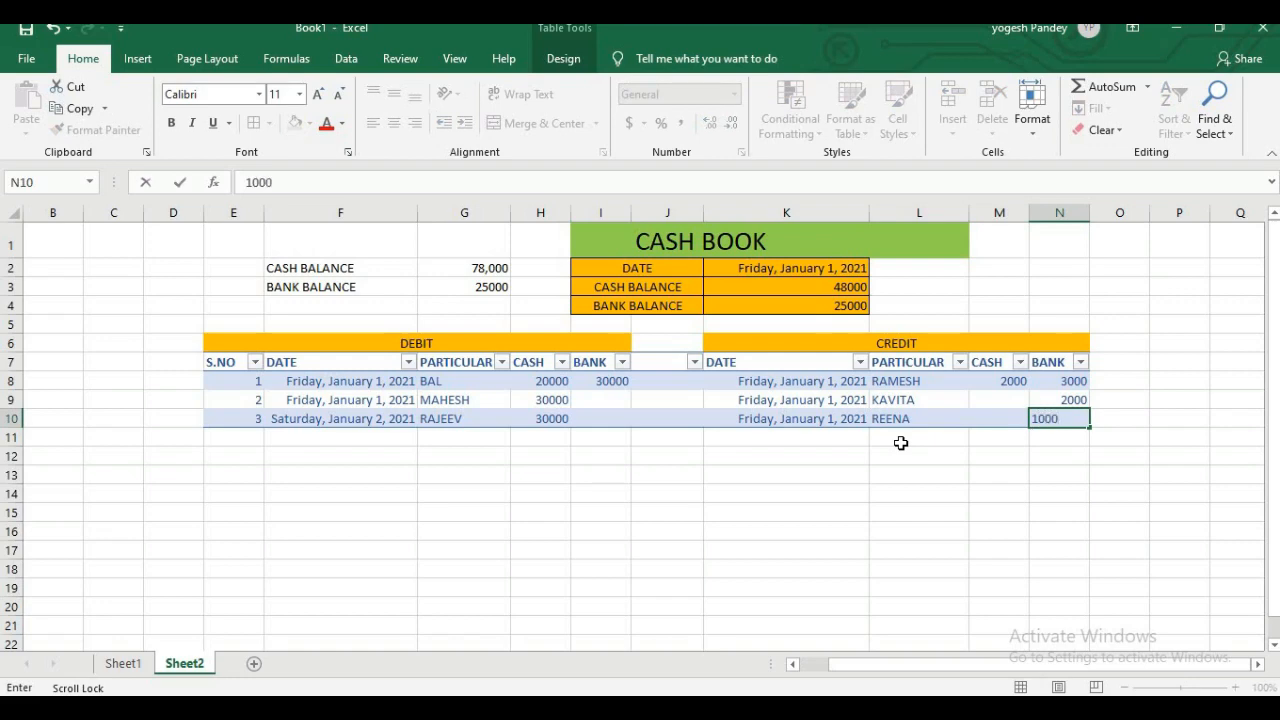
key(Tab)
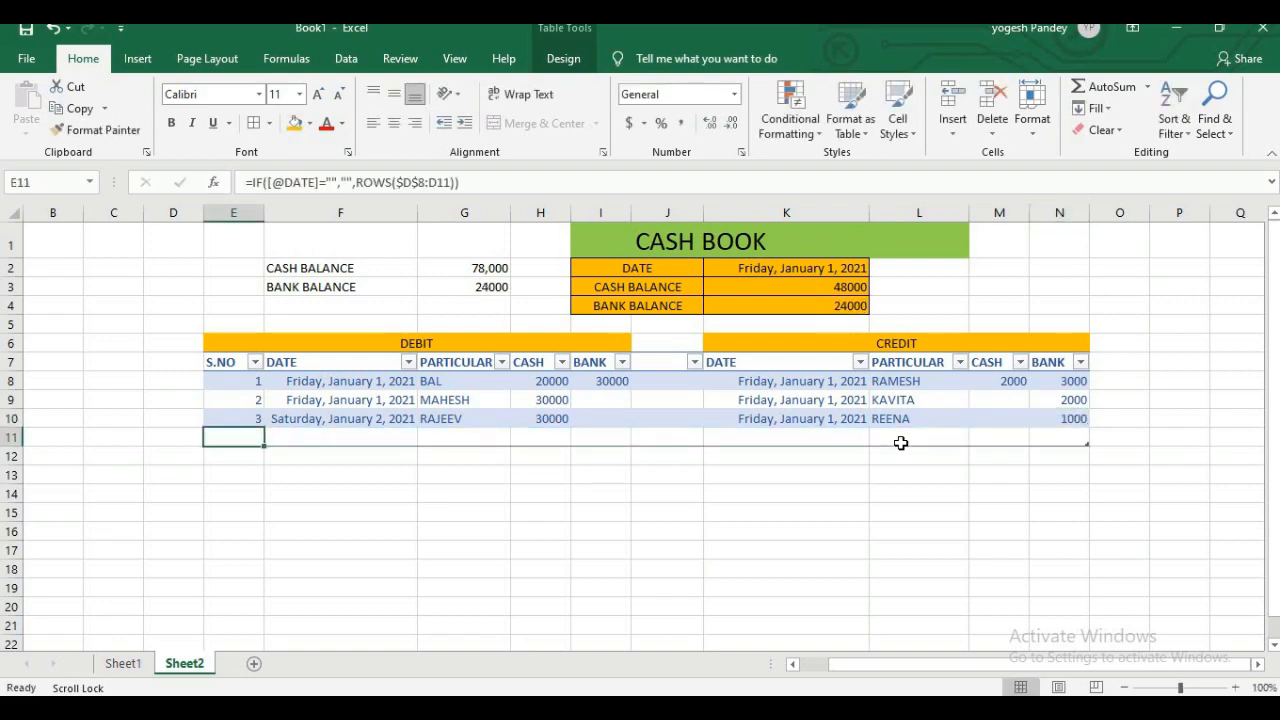
Add a debit entry in row 11 dated 1/2/2021 with the payer's name as particular, 20000 under CASH and 3000 under BANK
key(Tab)
text(1)
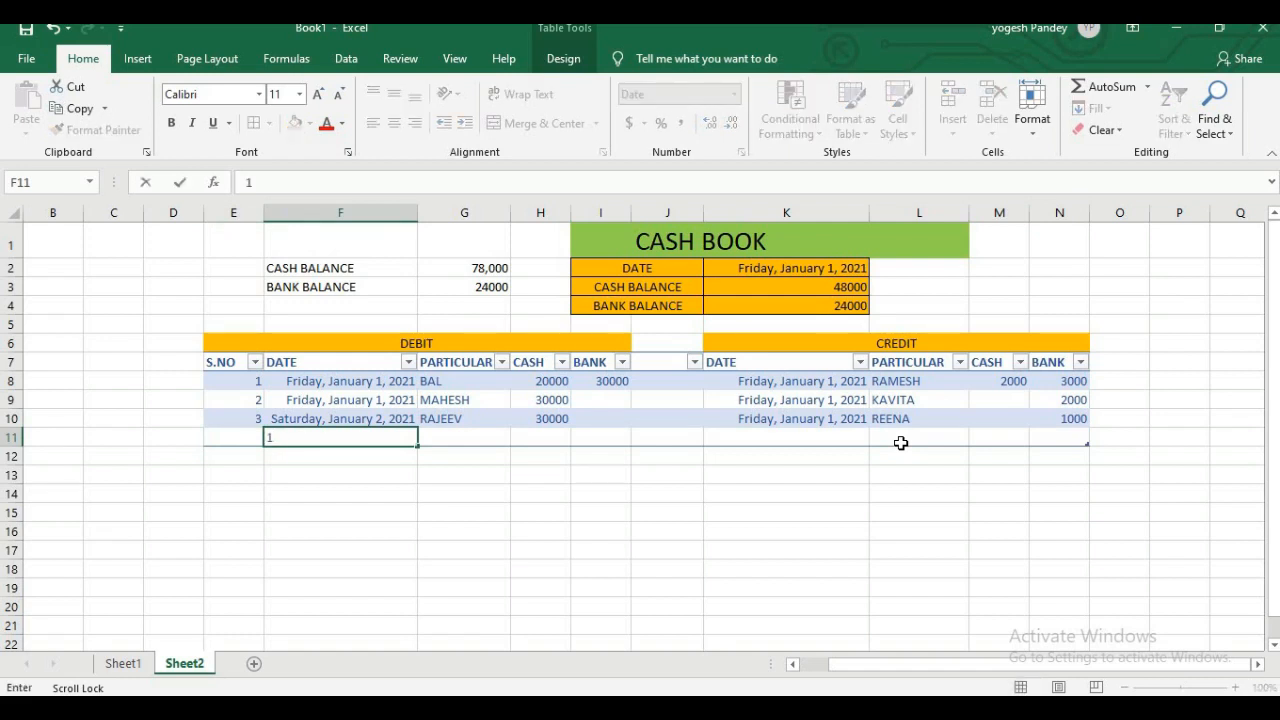
key(BackSpace)
key(BackSpace)
text(1/2/2021)
key(Tab)
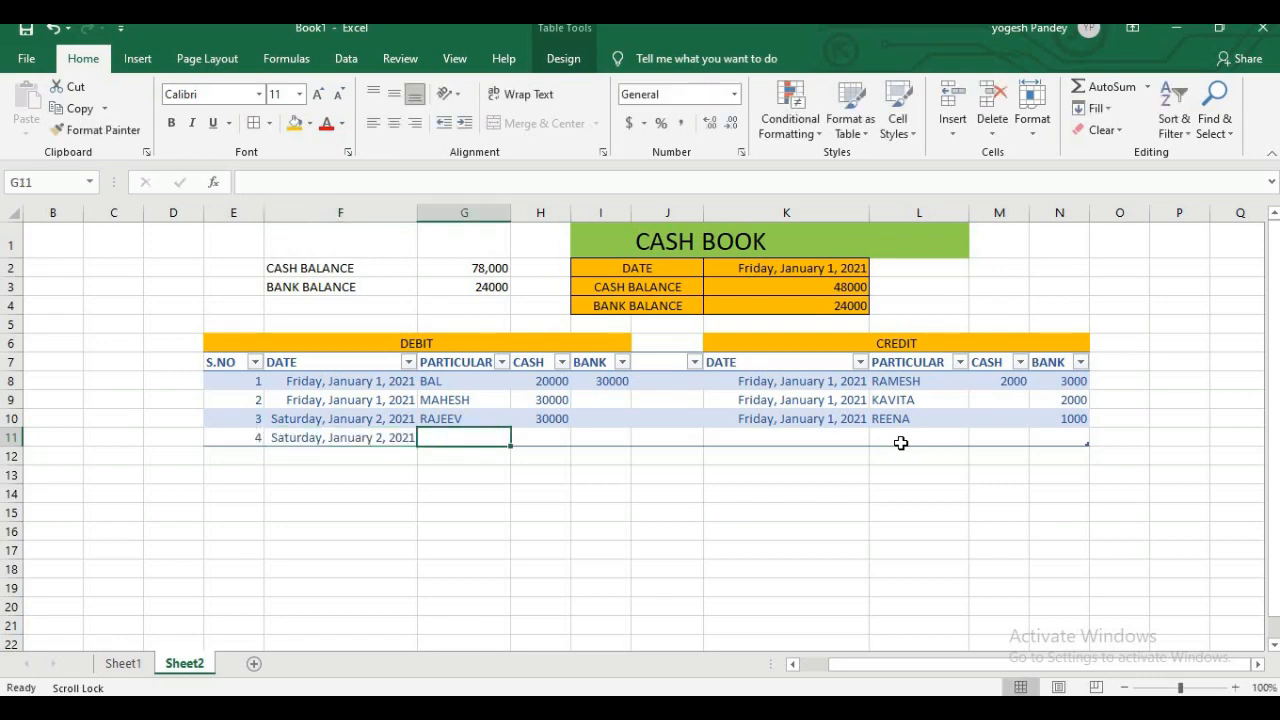
text(RAJEEV)
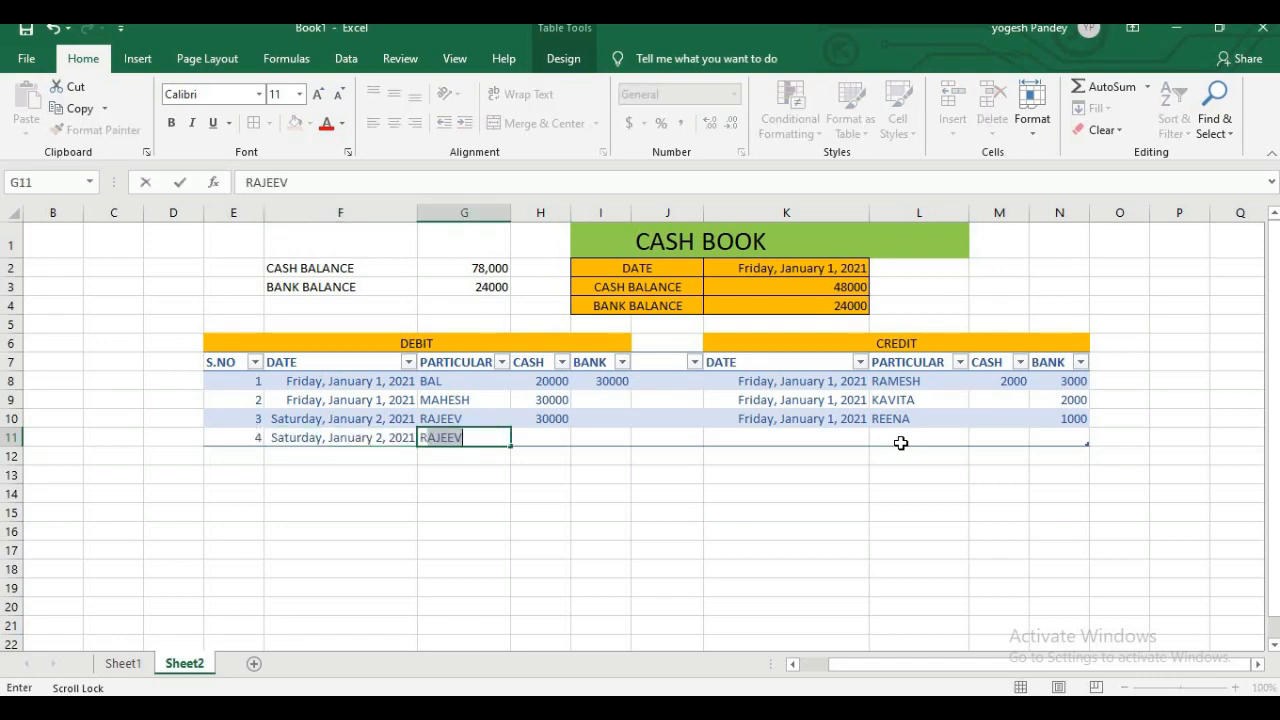
key(Tab)
text(20000)
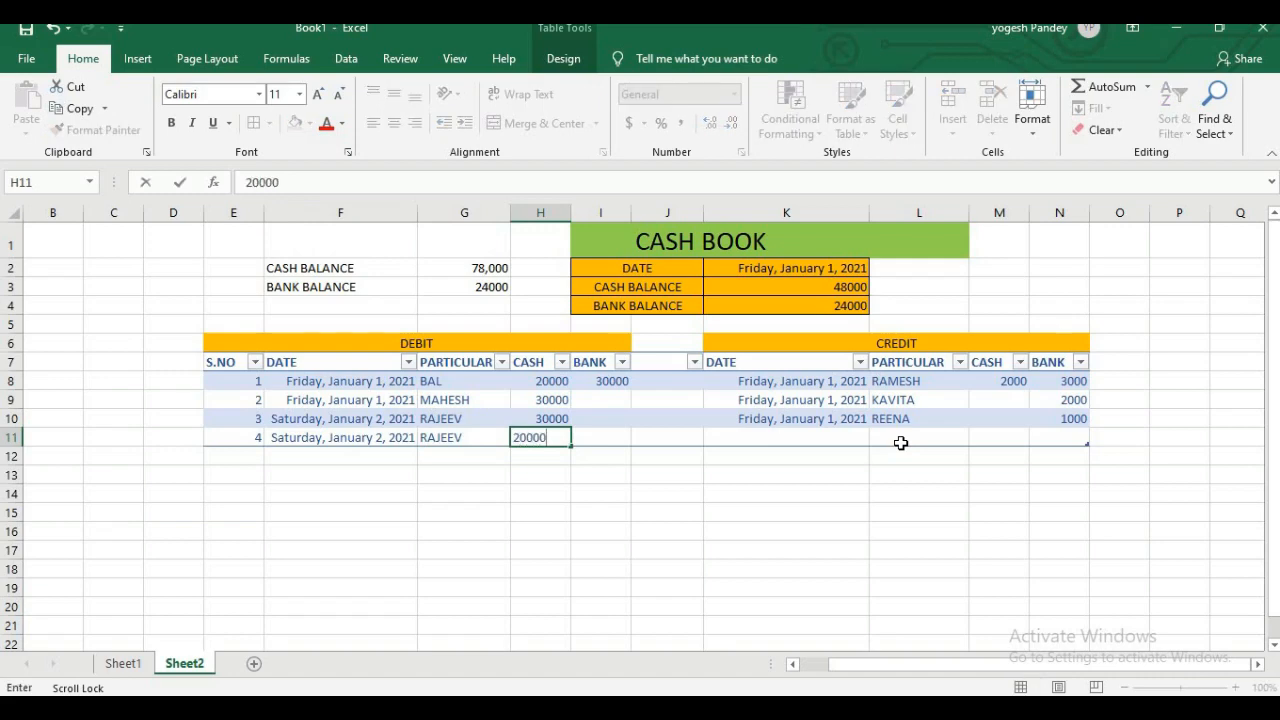
key(Tab)
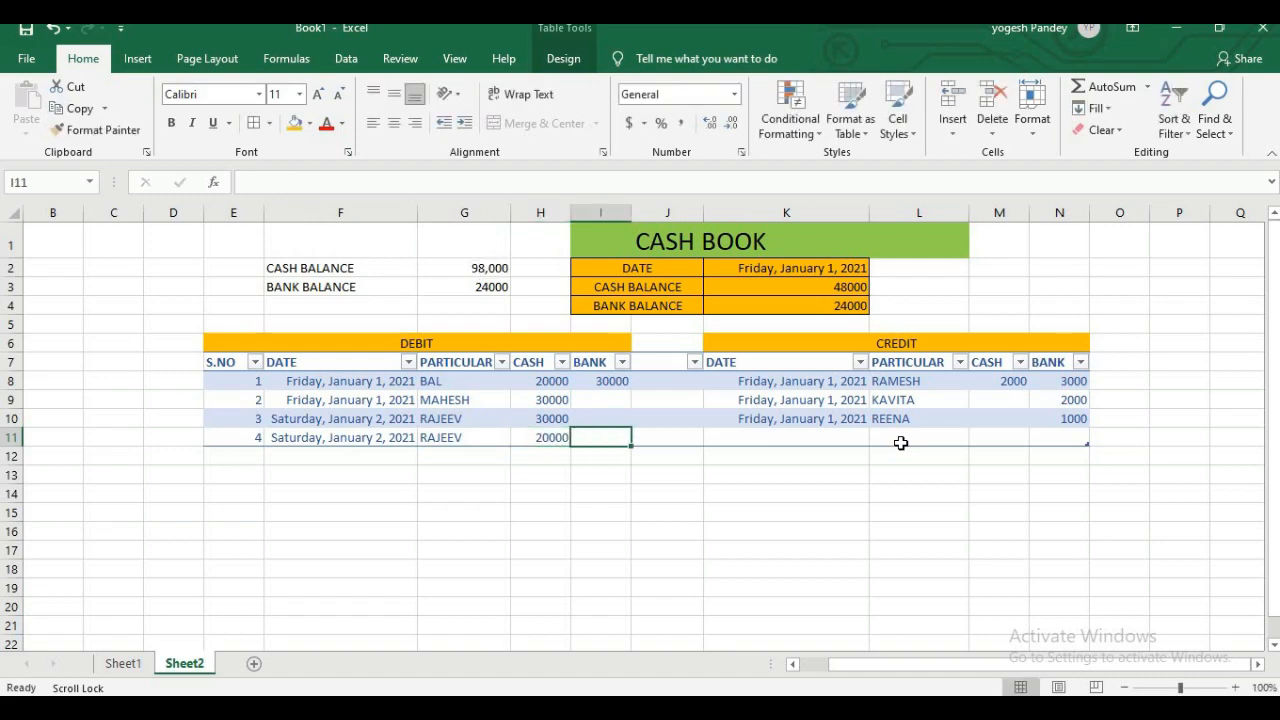
text(3000)
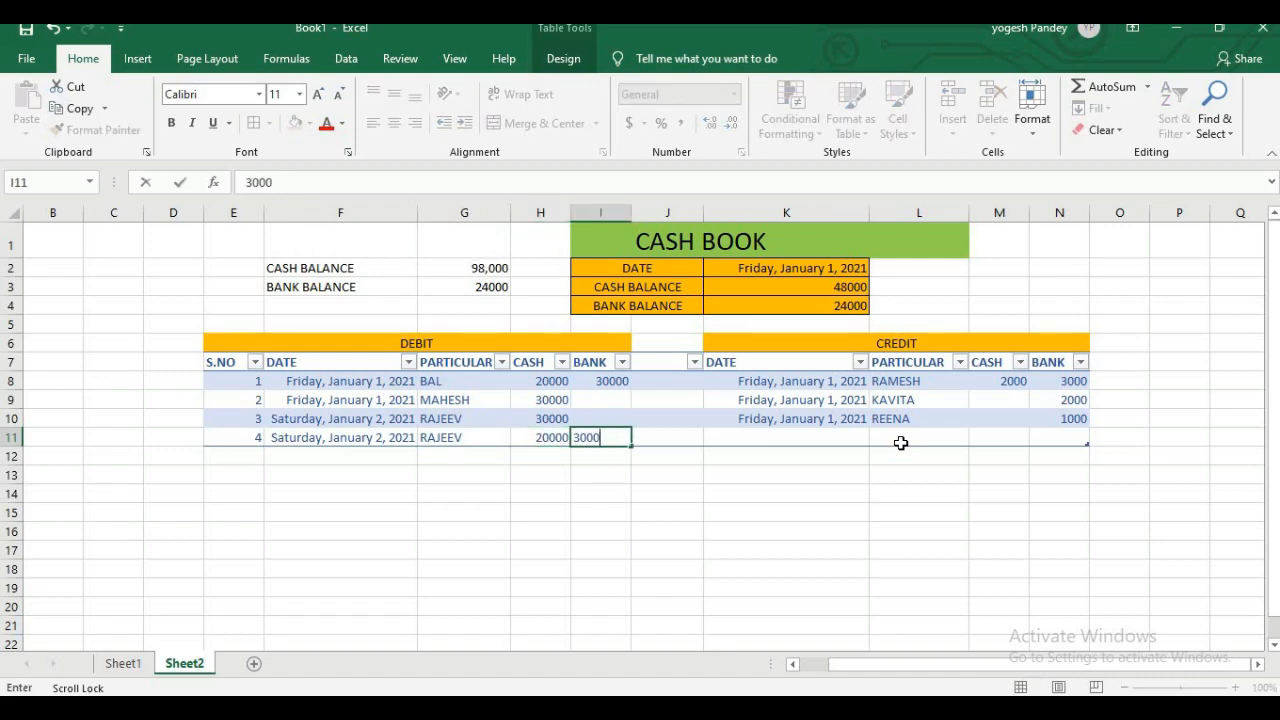
key(Tab)
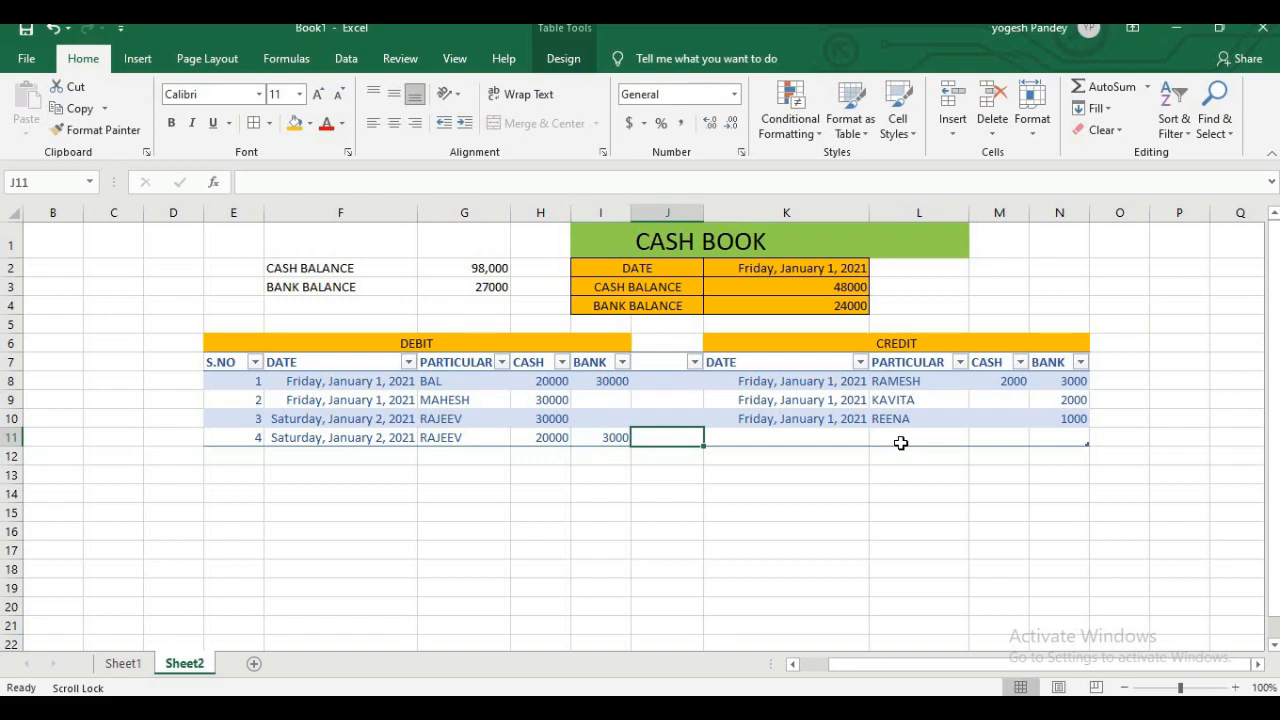
Set the balance lookup date in K2 to 1/2/2021 and check the cash balance against the debit cash entries
click(793, 272)
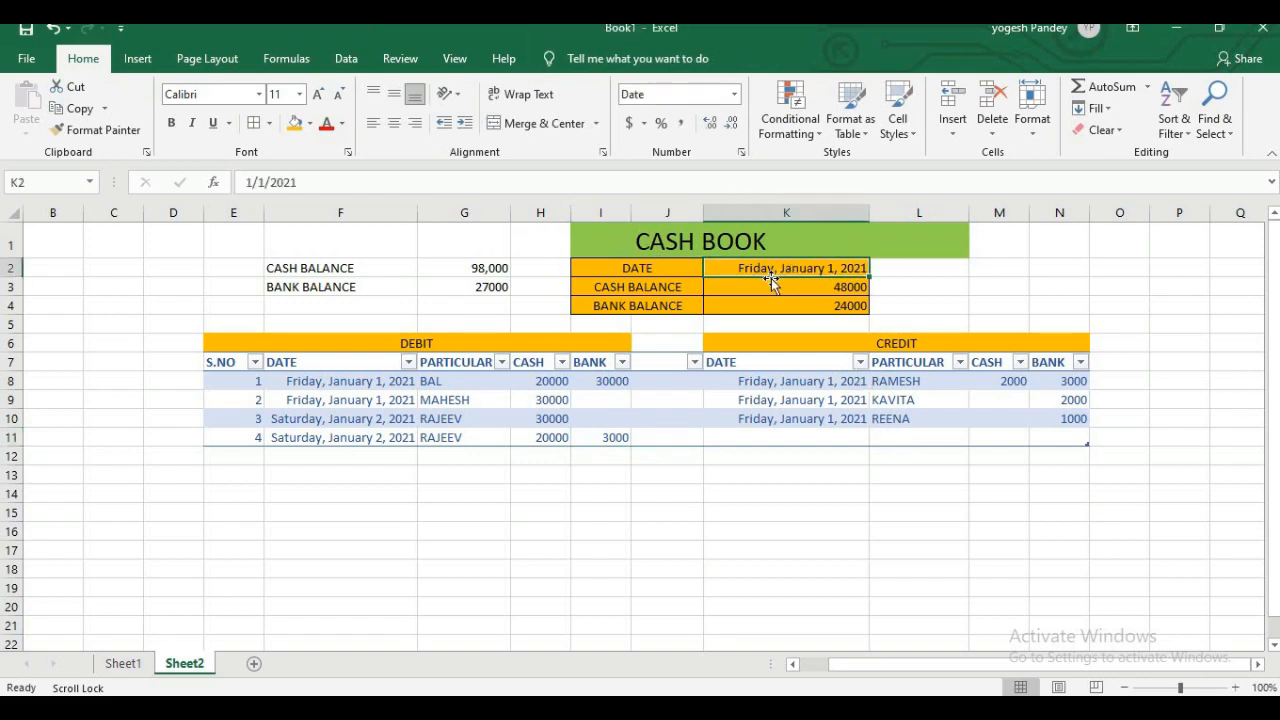
text(1/2)
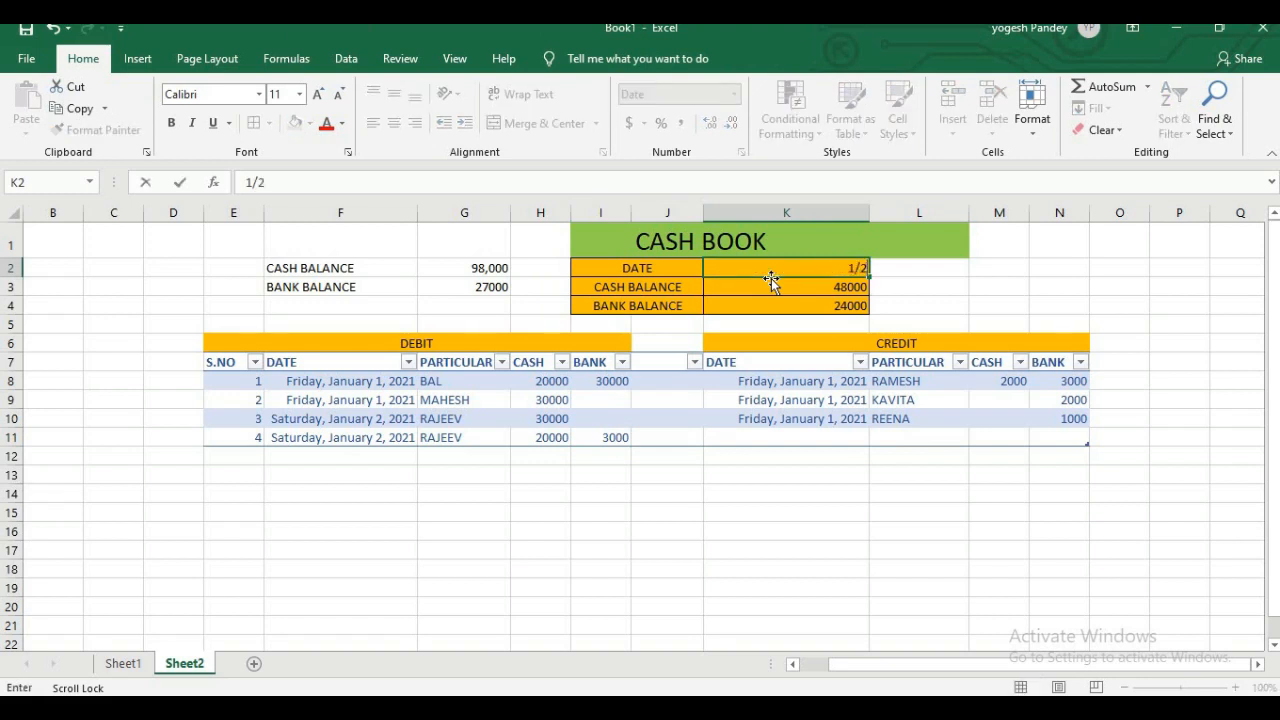
key(BackSpace)
text(2/2021)
key(Tab)
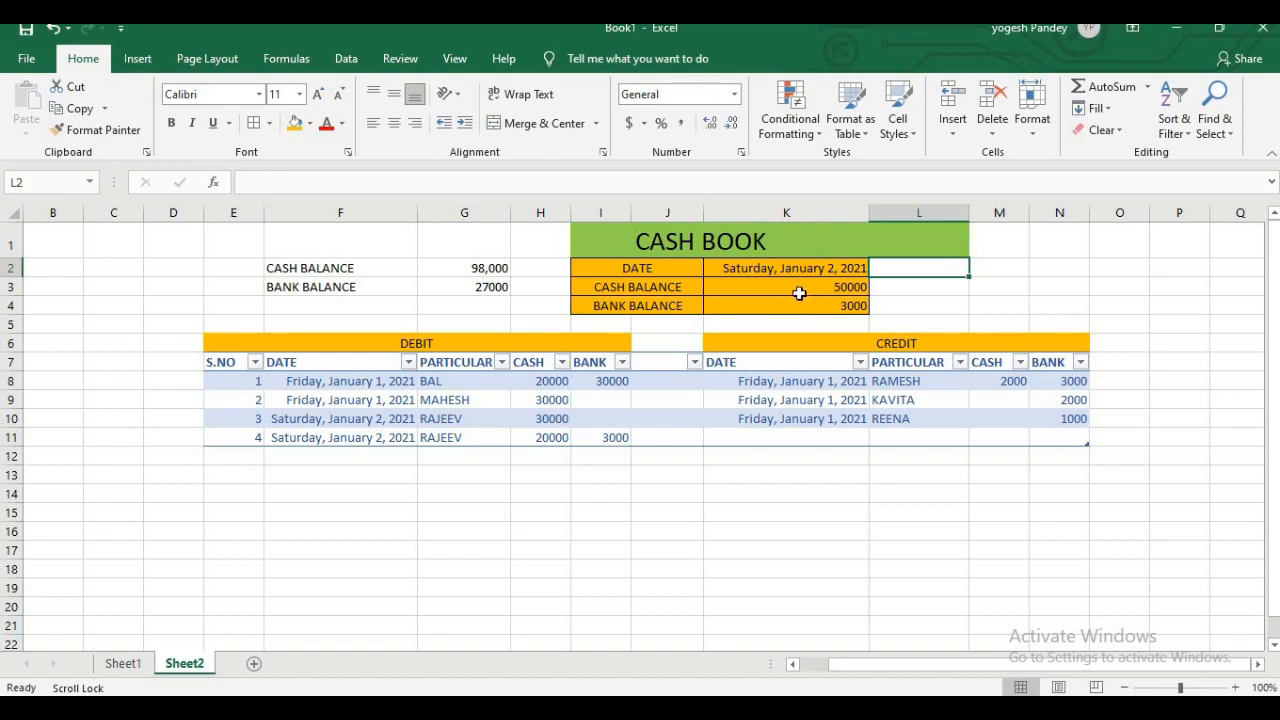
click(801, 289)
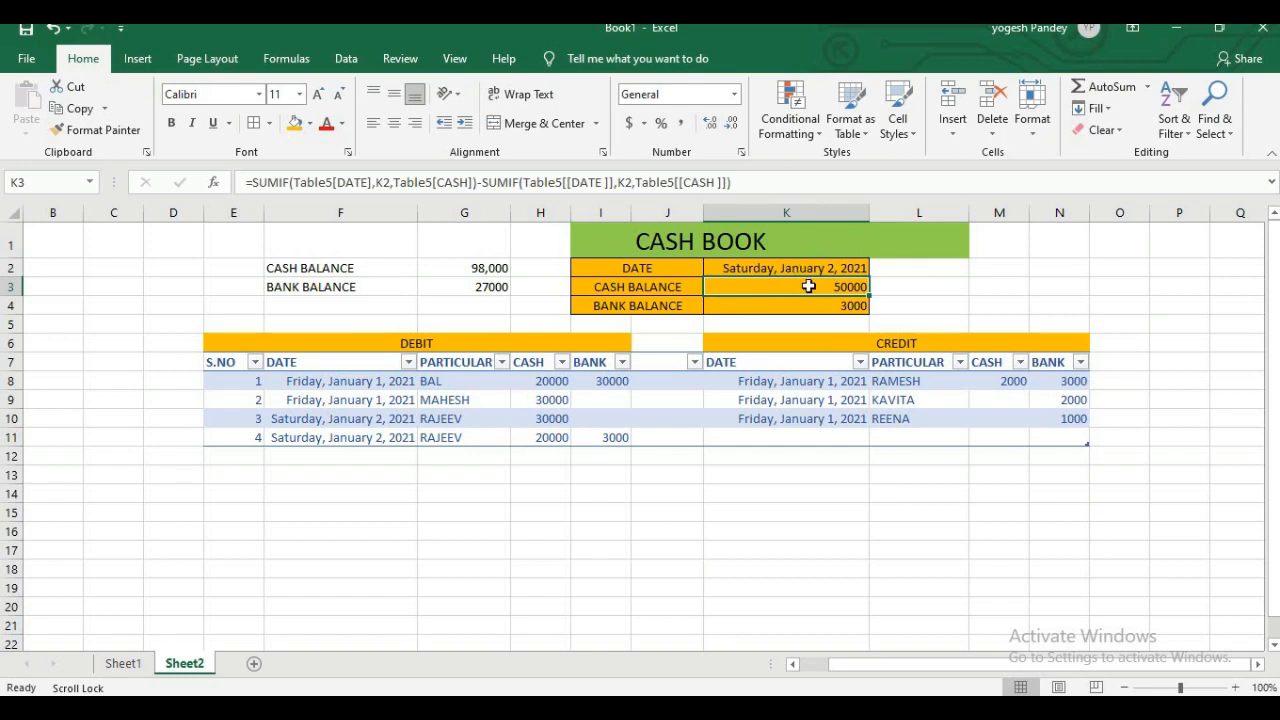
click(560, 418)
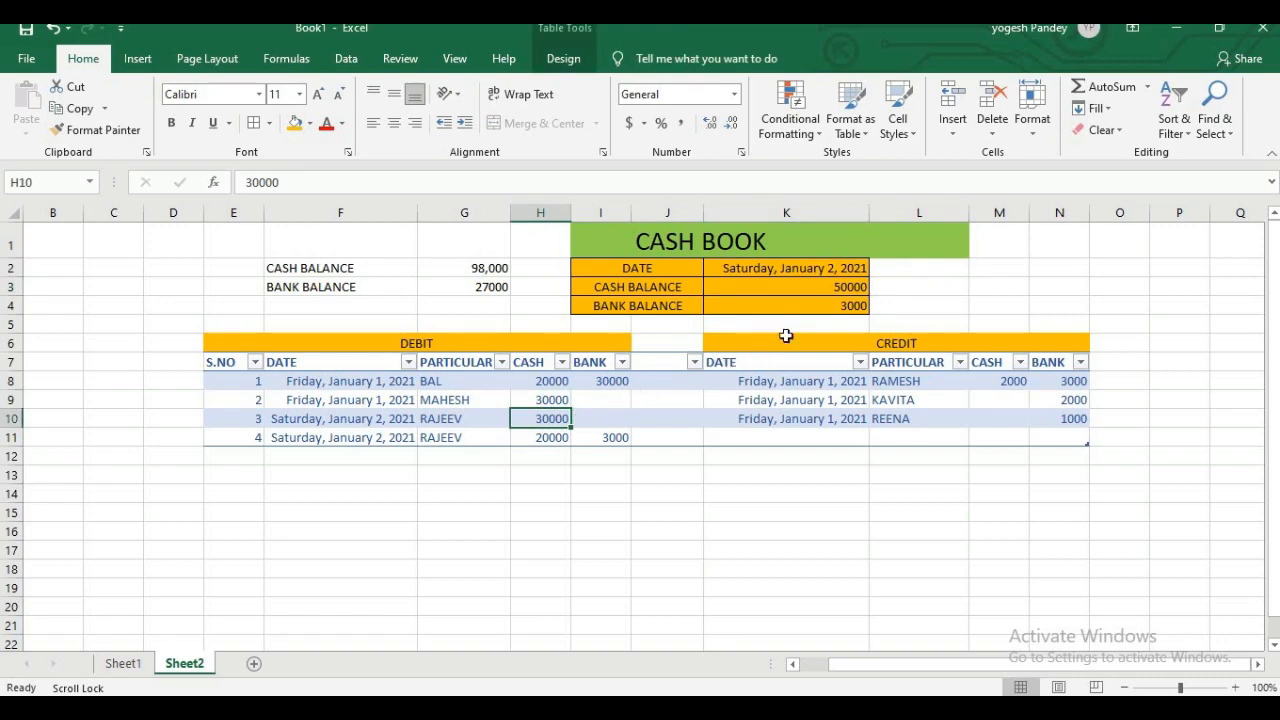